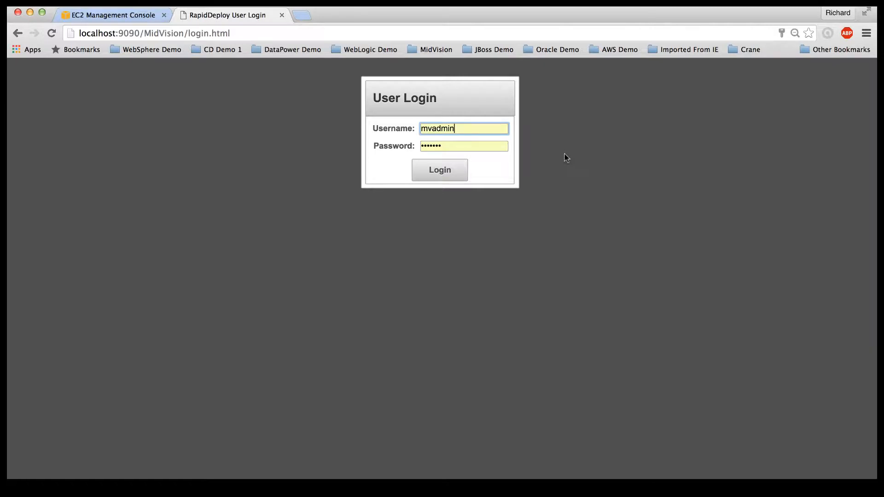
Step: Log in and go via Resources > Projects to the Resource Library listing Tomcat-8-Binary-Install-Package
click(450, 175)
click(434, 180)
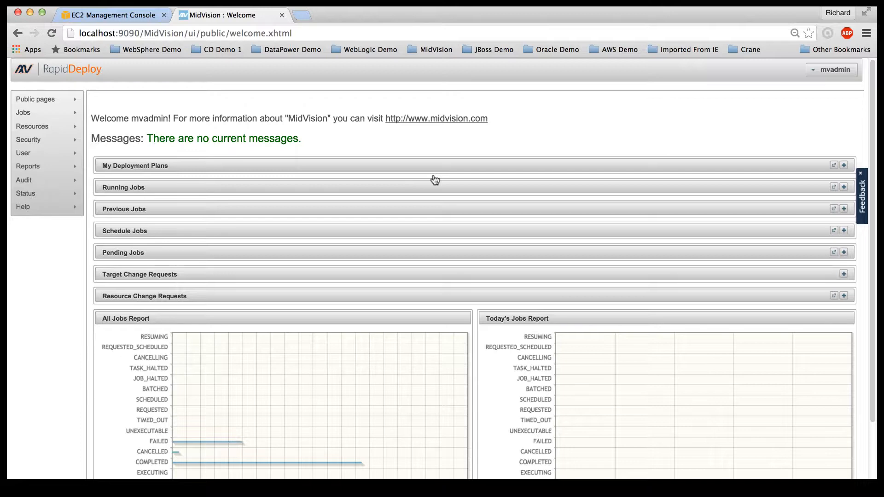
click(92, 129)
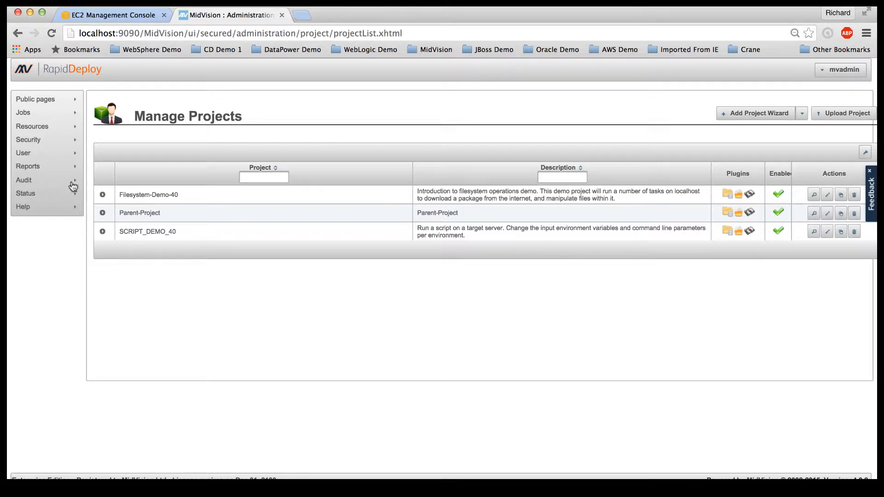
mouse_move(47, 128)
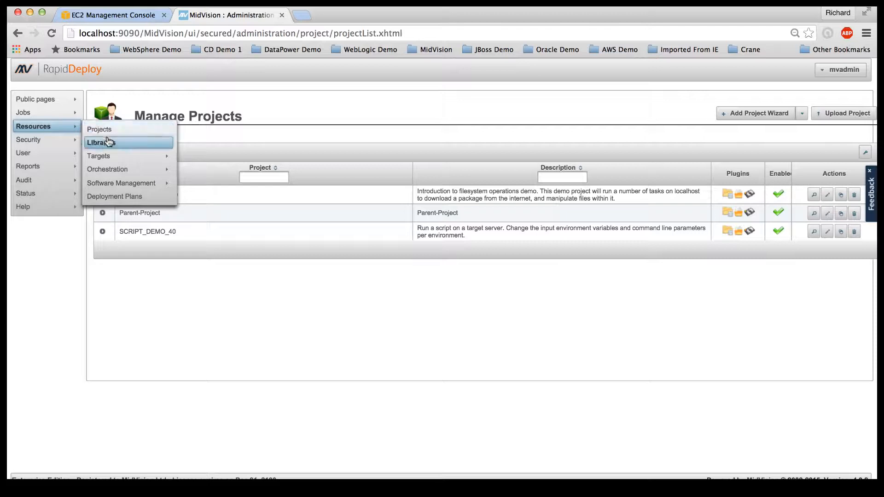
click(124, 144)
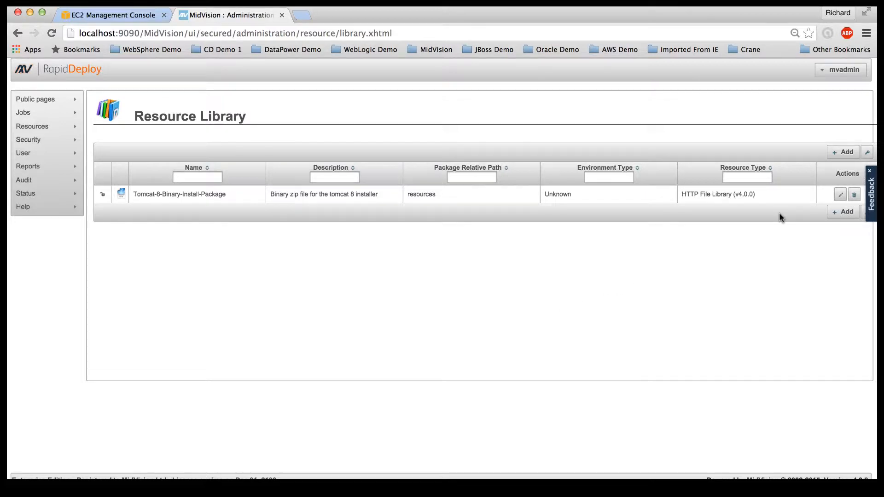
Step: Add a library resource named Tomcat-7-Binary-Install-Package with resource type HTTP File Library
click(838, 157)
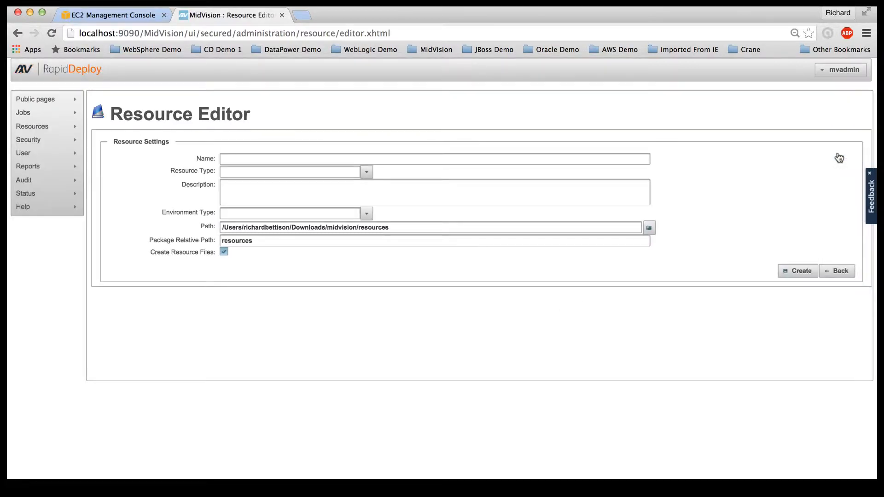
click(252, 161)
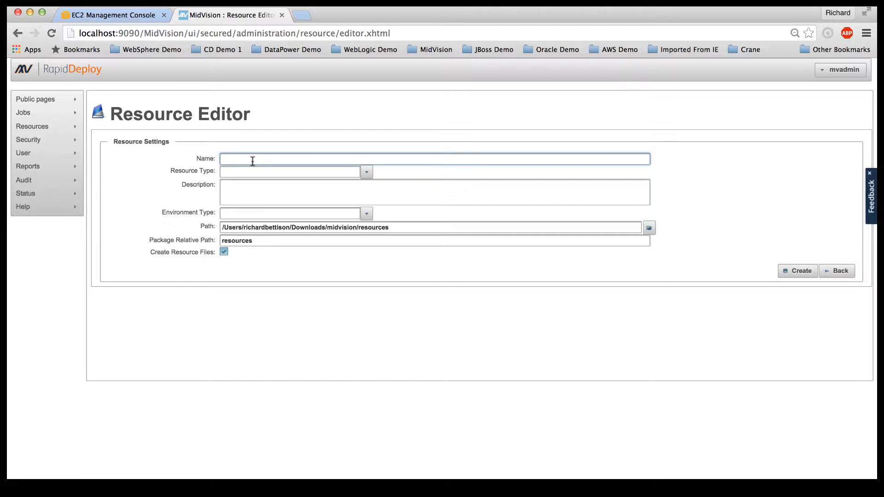
text(Tom)
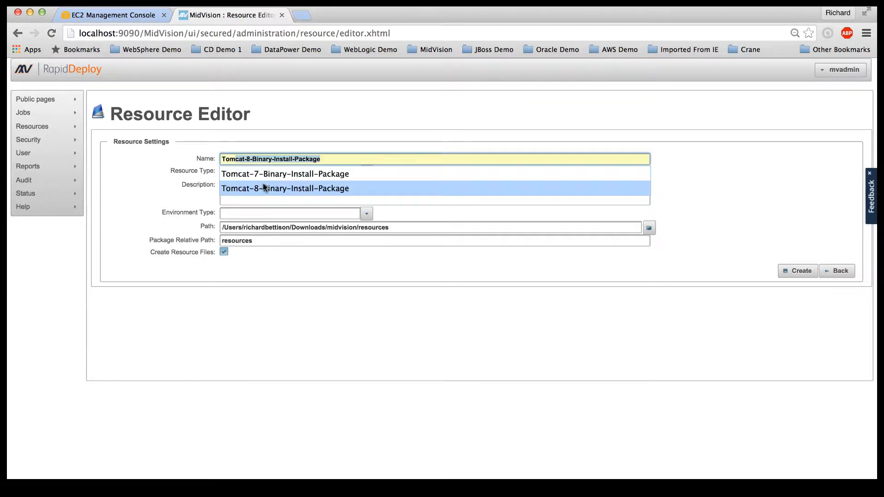
click(276, 175)
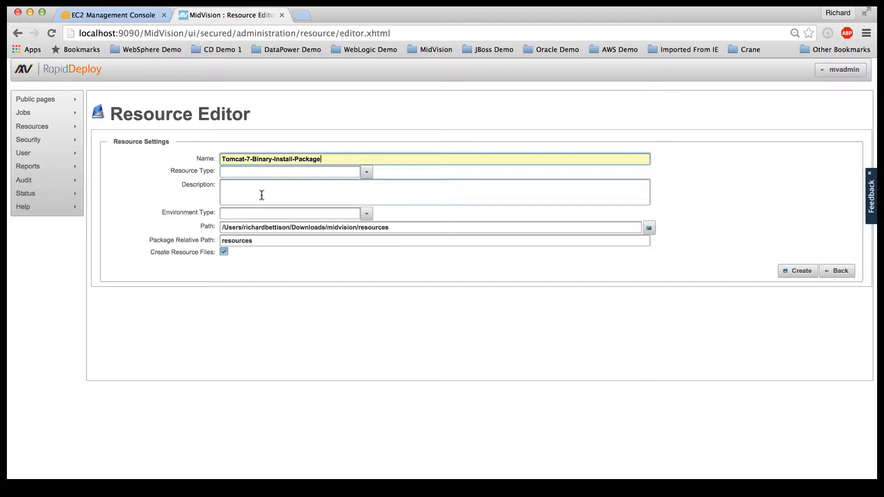
click(366, 173)
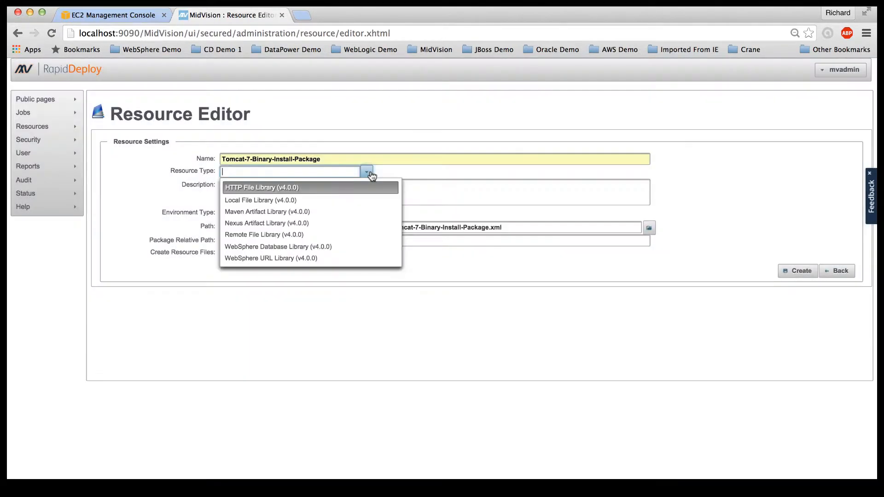
click(254, 188)
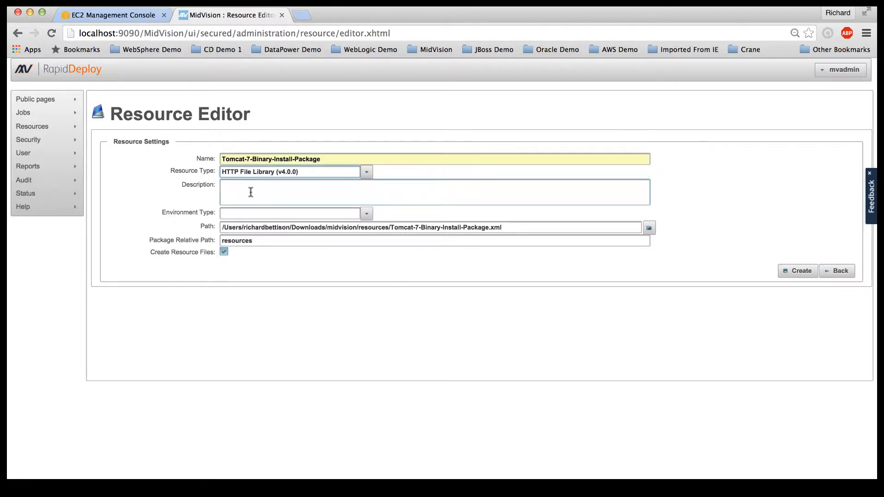
Step: Give it the description 'Tomcat 7 Binary Install' and environment type Unknown, then create it
click(250, 193)
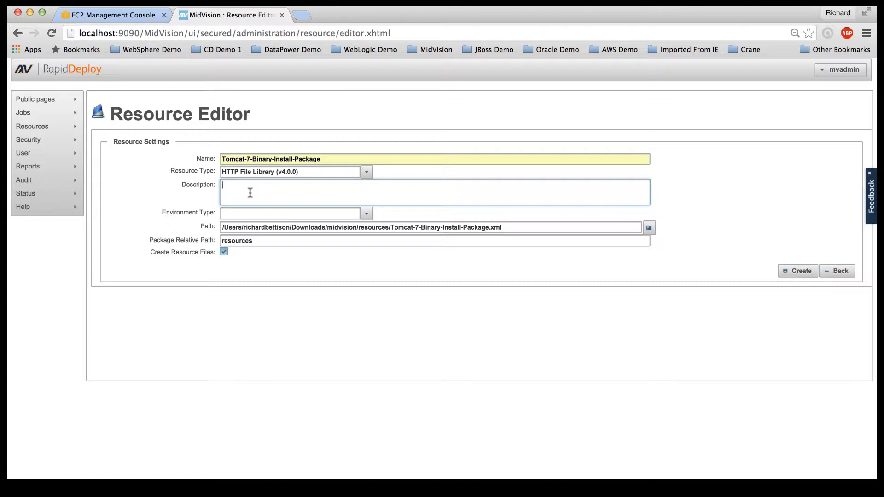
text(Tomcat 7 Binary Install)
click(367, 216)
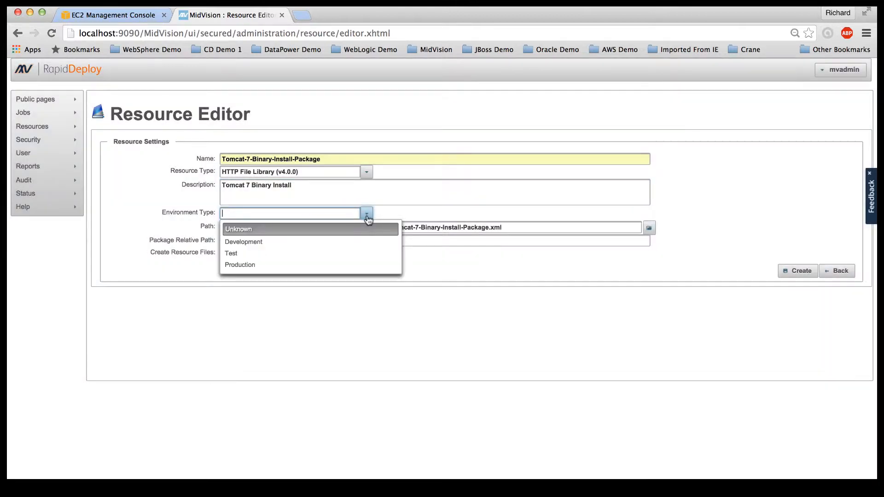
click(251, 232)
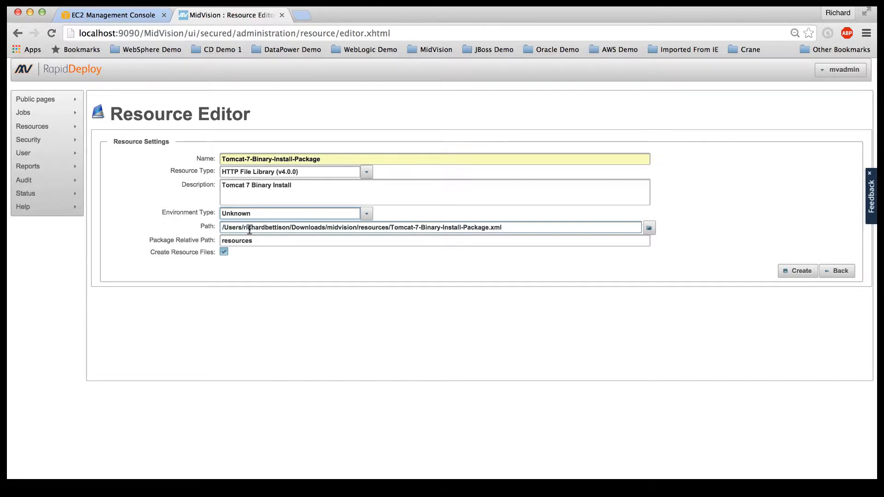
click(793, 274)
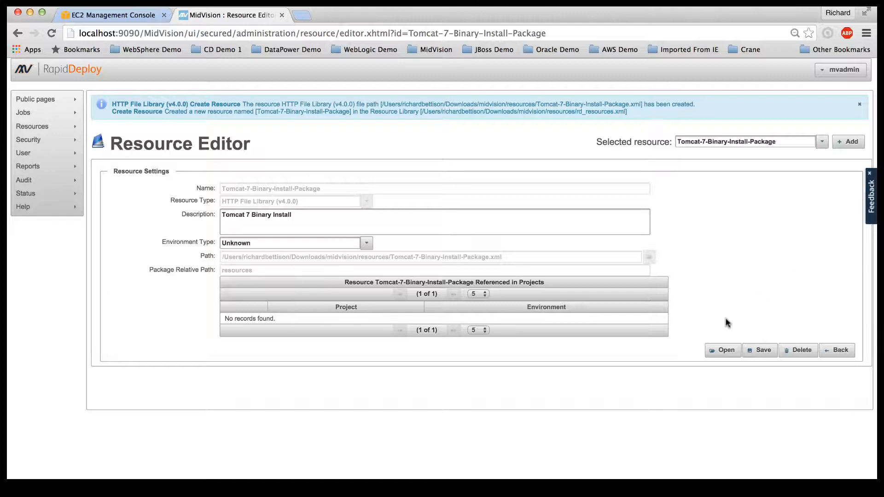
Step: Expand the HTTP File Library settings and begin entering 'http:' as the file URL
click(721, 357)
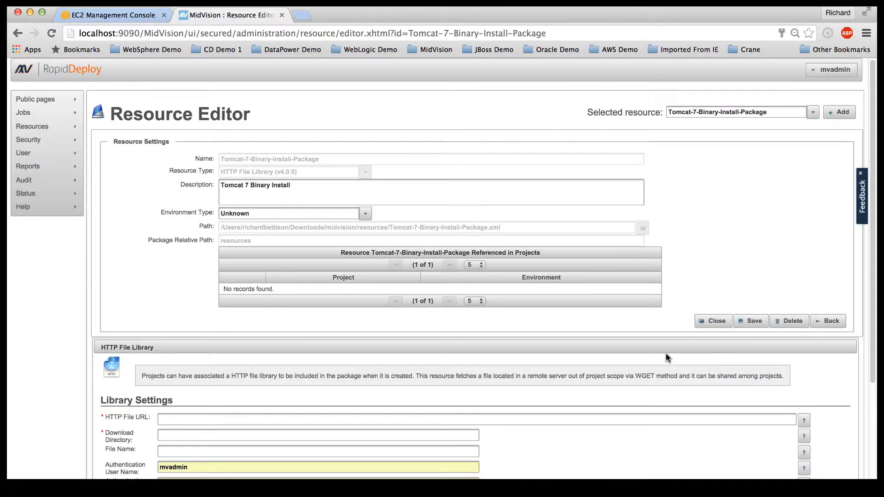
scroll(559, 357, down, 5)
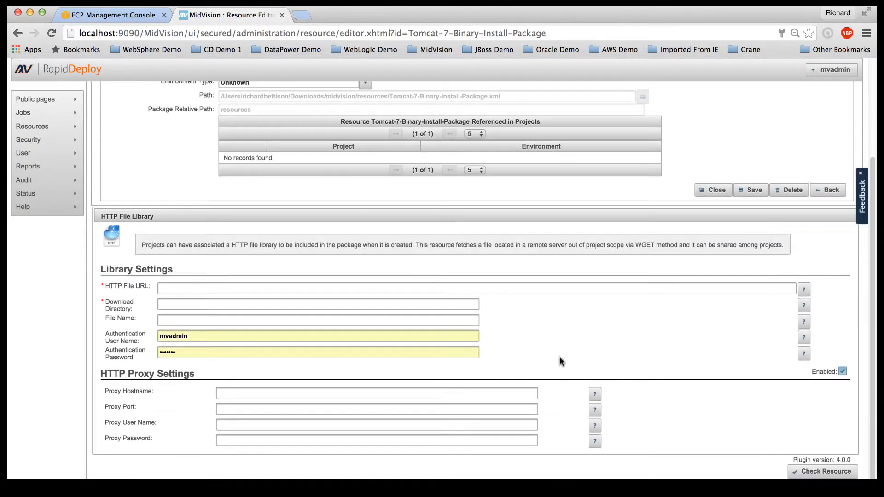
click(180, 286)
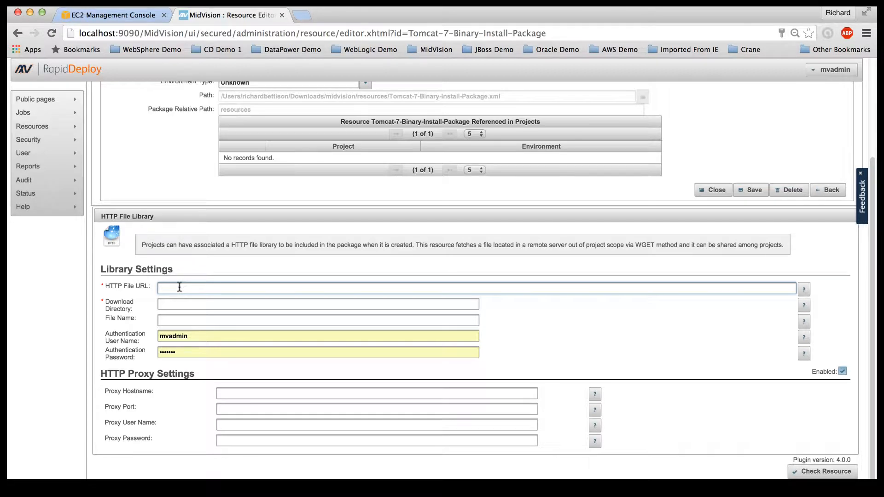
text(http:)
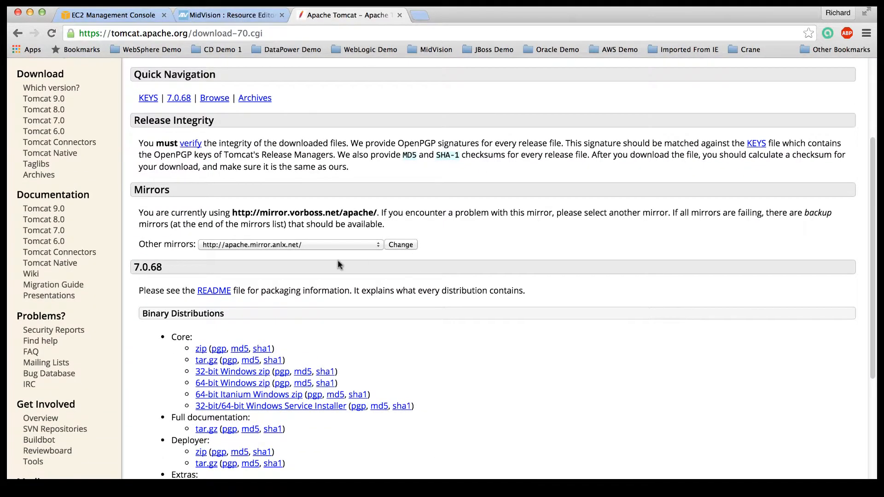
Step: Copy the Apache Tomcat 7.0.68 Core zip download link and return to RapidDeploy
scroll(338, 260, down, 5)
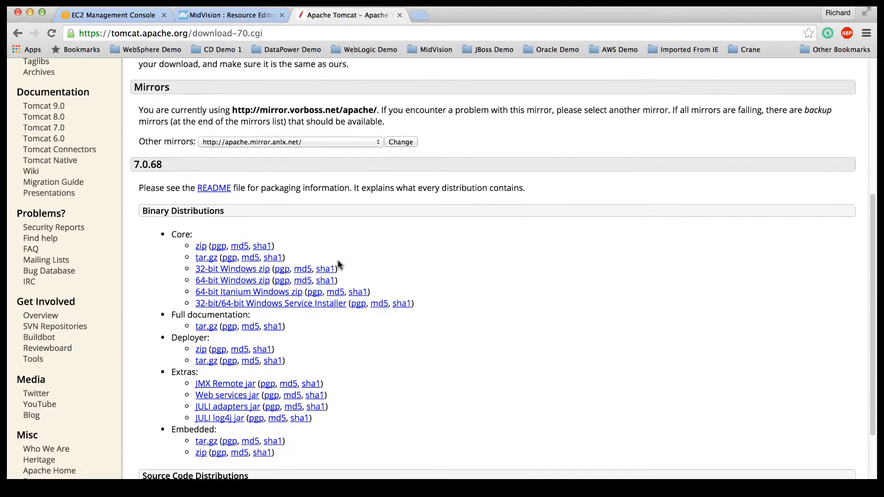
right_click(201, 241)
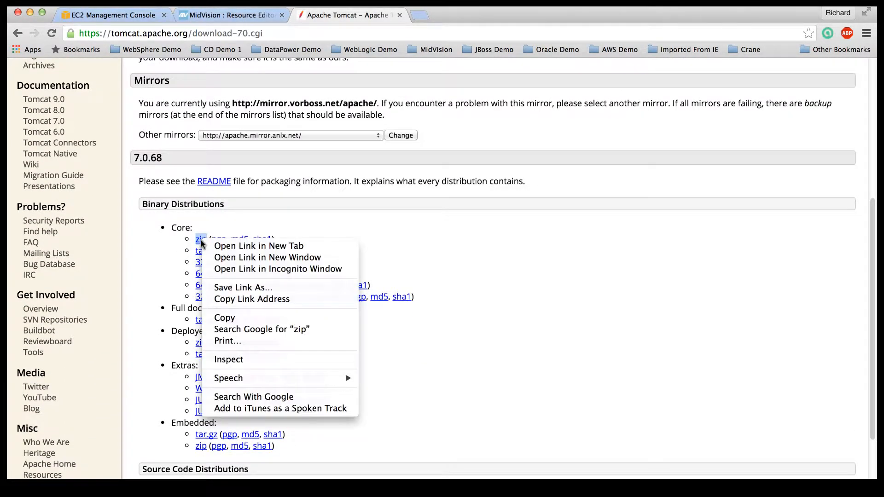
click(237, 299)
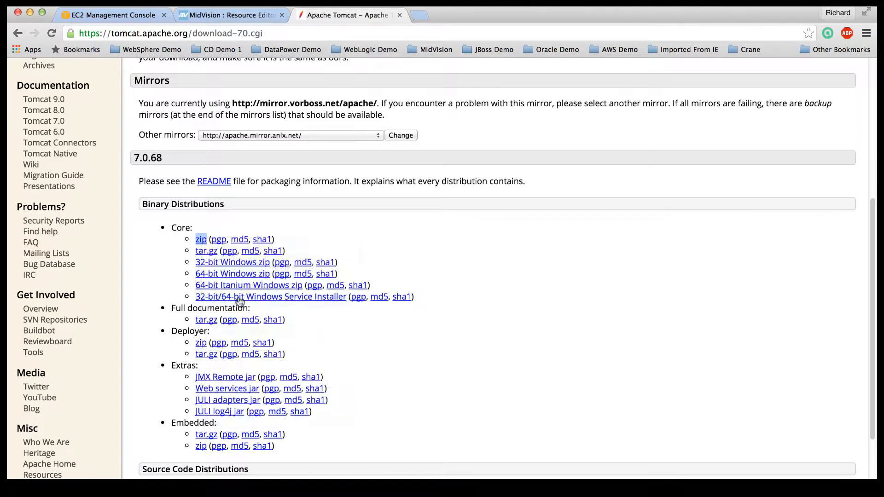
click(239, 15)
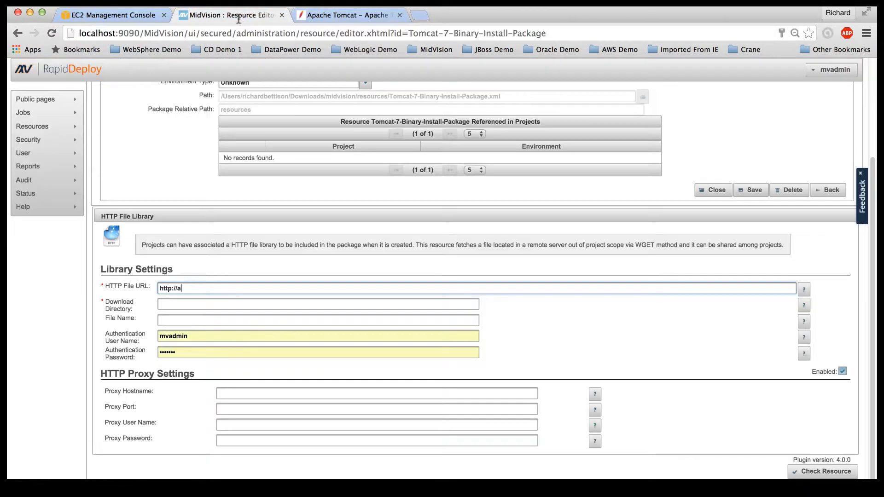
Step: Paste the 7.0.68 zip link as URL, with download directory /tmp and file name apache-tomcat-7.0.68.zip
drag(184, 288, 151, 291)
text(http://mirror.vorboss.net/apache/tomcat/tomcat-7/v7.0.68/bin/apache-tomcat-7.0.68.zip)
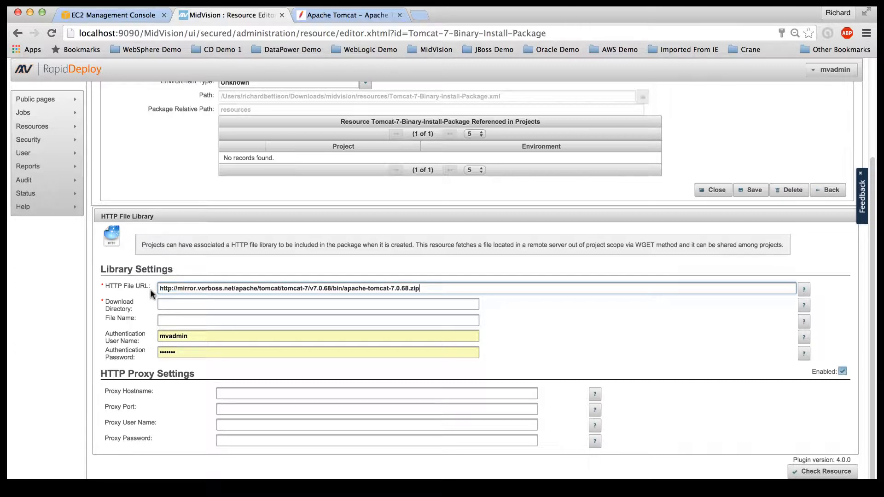
click(167, 304)
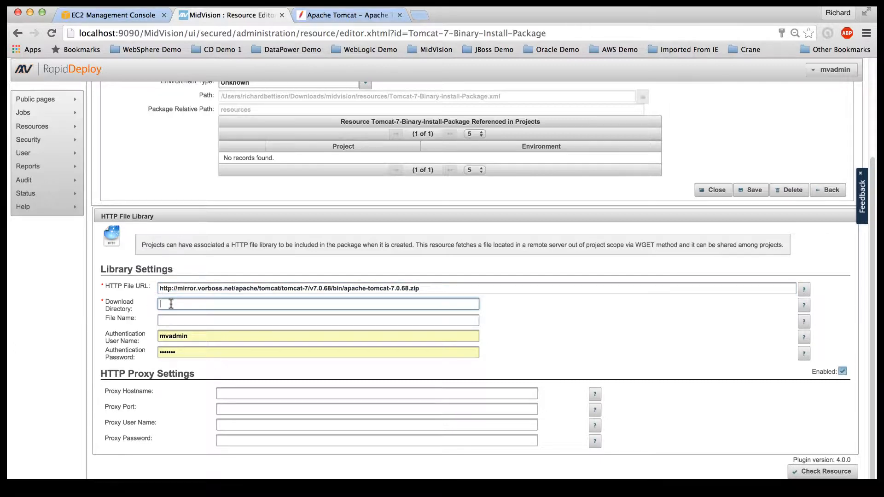
text(/tmp)
click(175, 320)
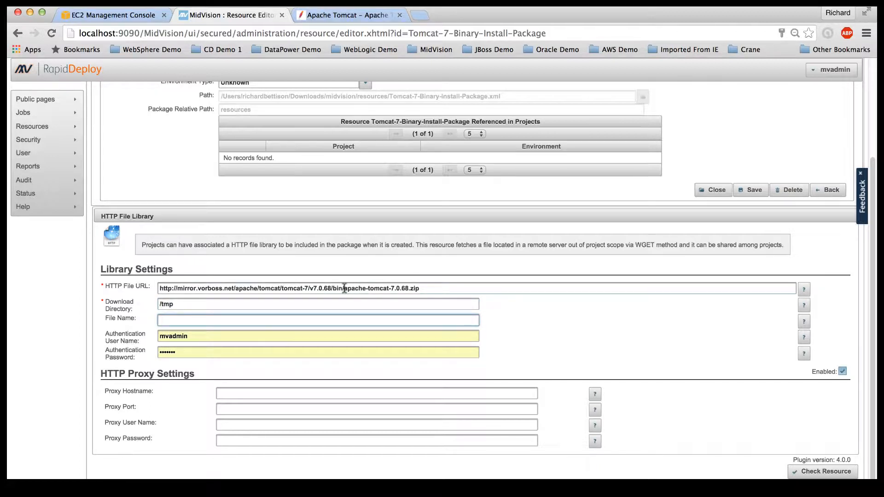
drag(344, 288, 425, 286)
key(ctrl+c)
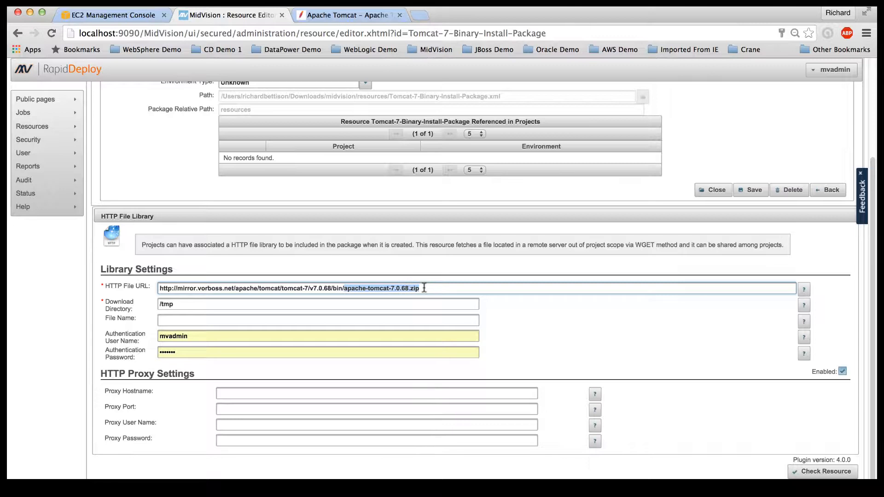
click(171, 319)
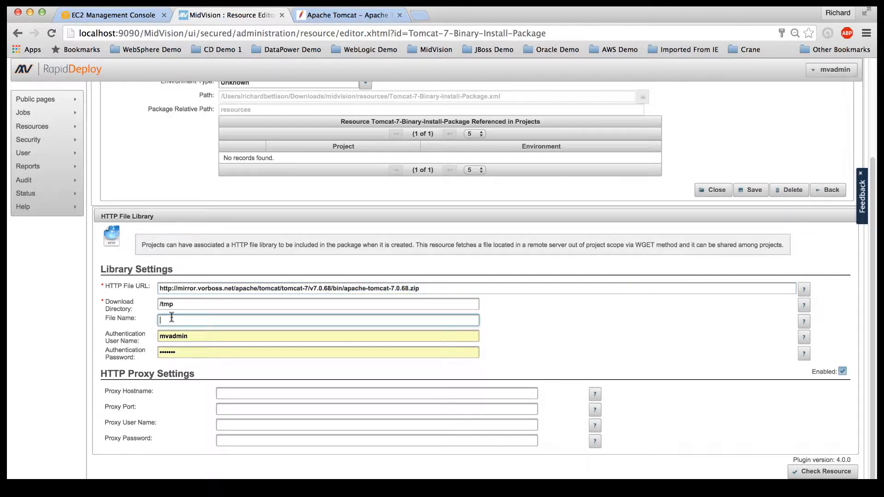
key(ctrl+v)
Step: Clear the autofilled authentication user name and password fields
double_click(172, 336)
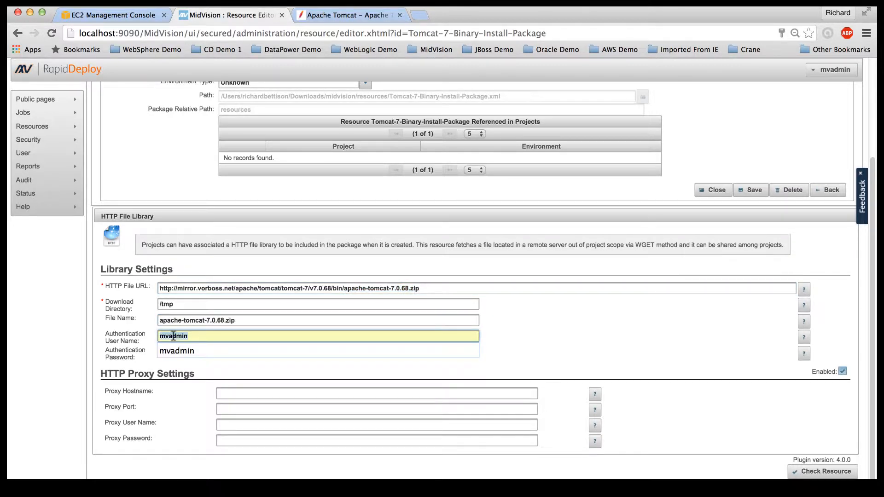
key(BackSpace)
click(179, 354)
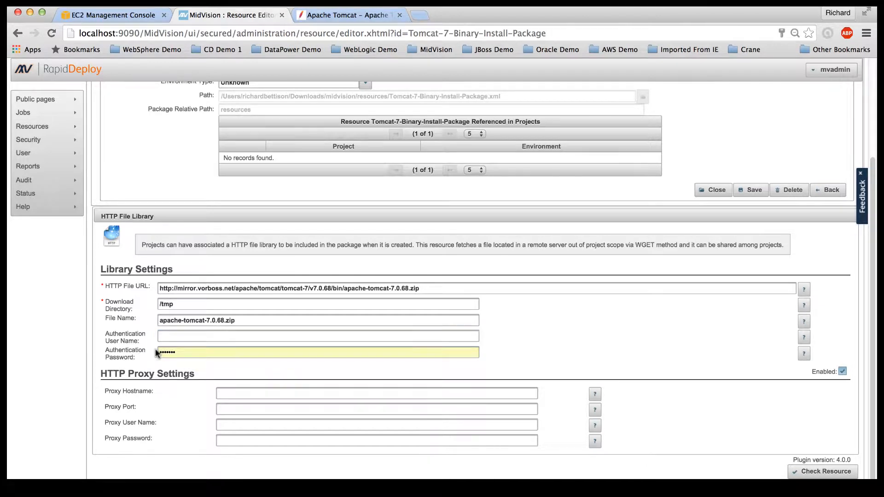
double_click(170, 351)
key(BackSpace)
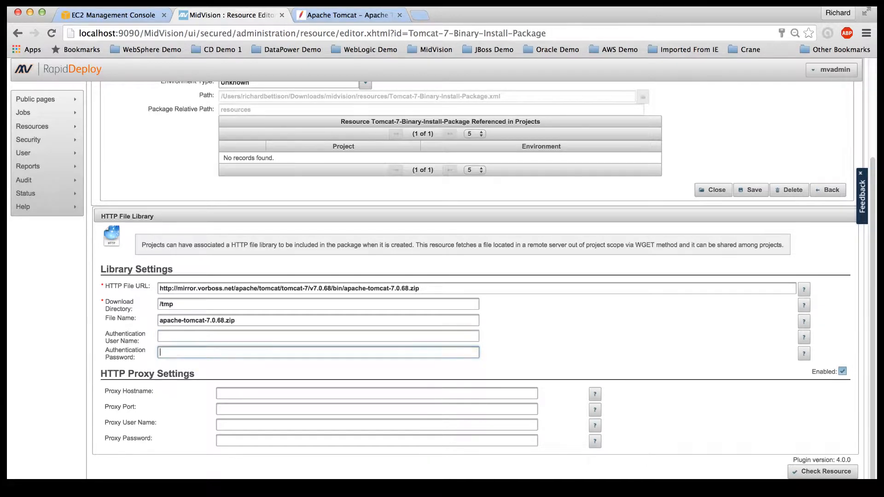
click(210, 373)
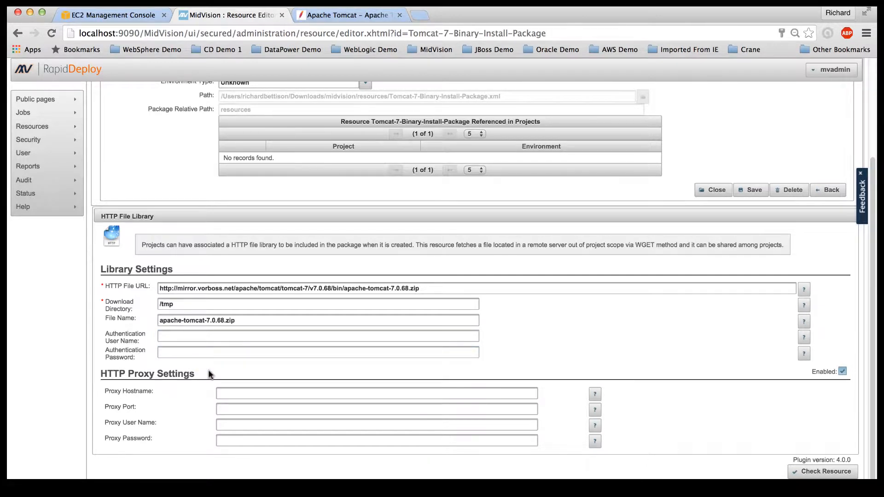
Step: Check that the download resource is valid and save the HTTP File Library resource
scroll(209, 373, down, 1)
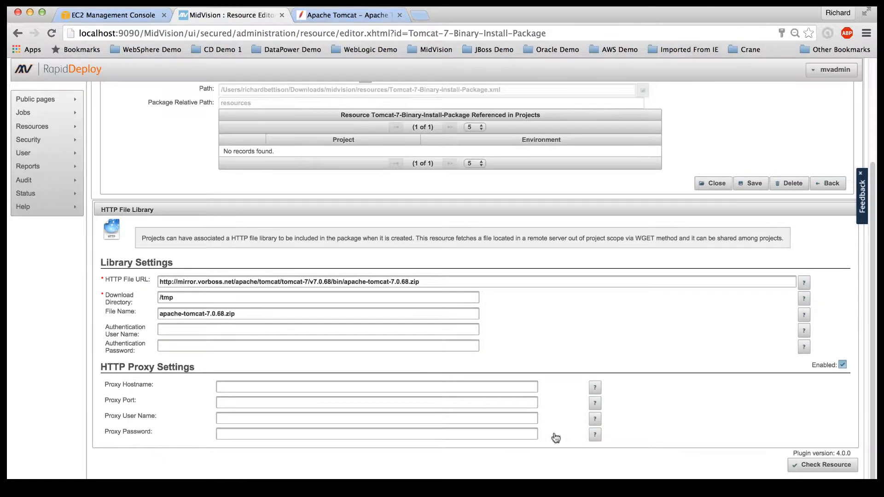
click(813, 470)
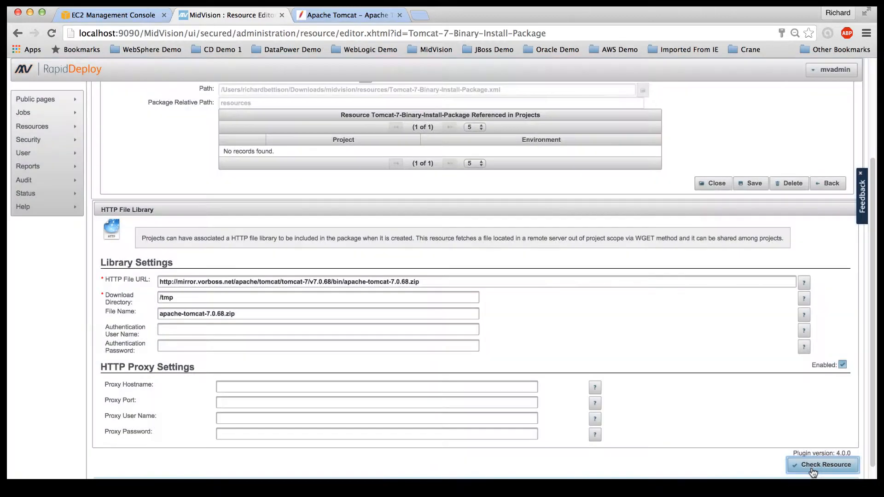
scroll(810, 467, down, 2)
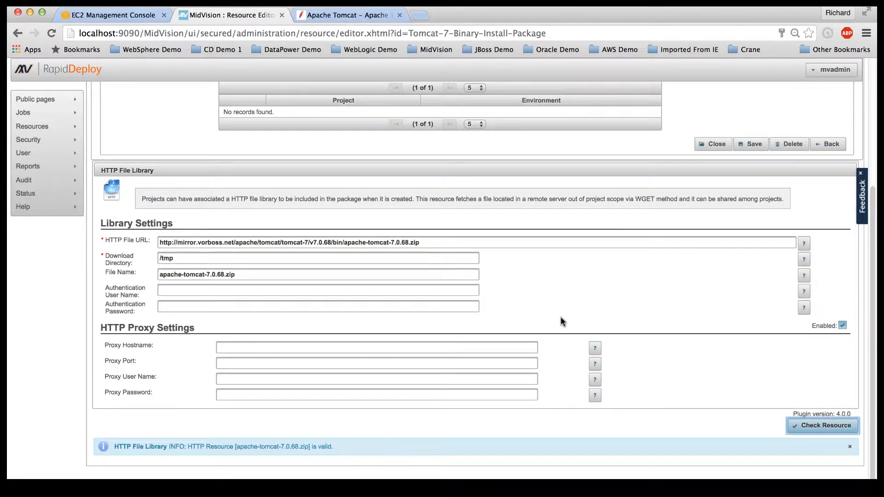
scroll(561, 321, up, 3)
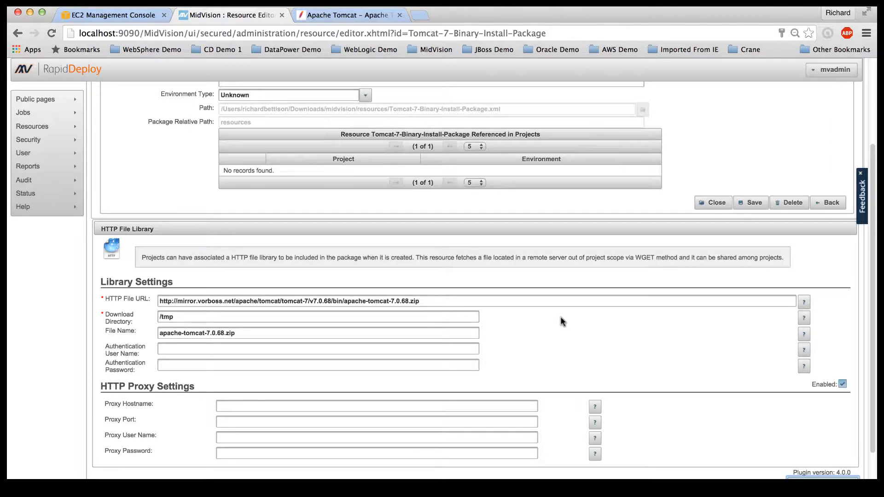
click(748, 207)
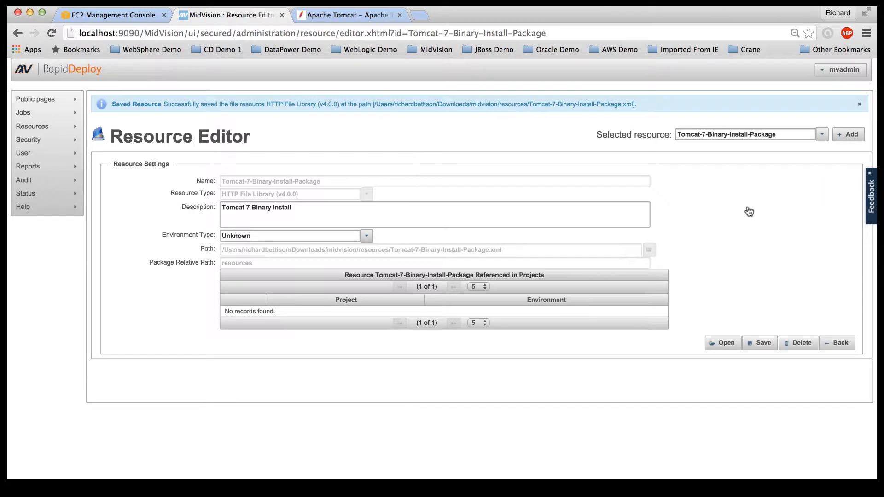
Step: Review the Tomcat-7 and Tomcat-8 binary packages in the Resource Library, then list the projects
click(763, 344)
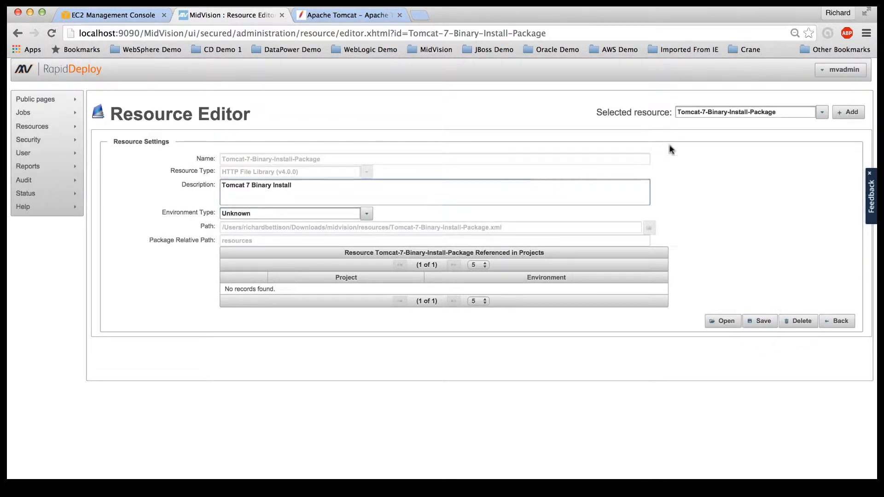
mouse_move(45, 130)
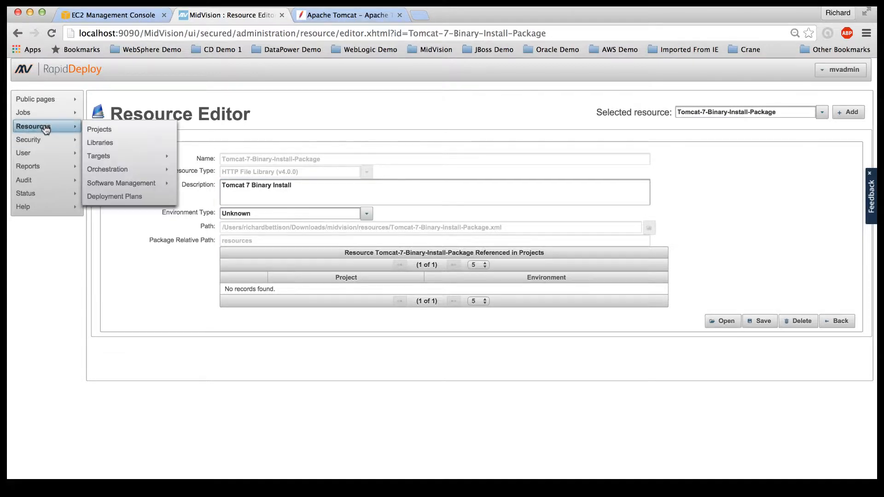
click(101, 145)
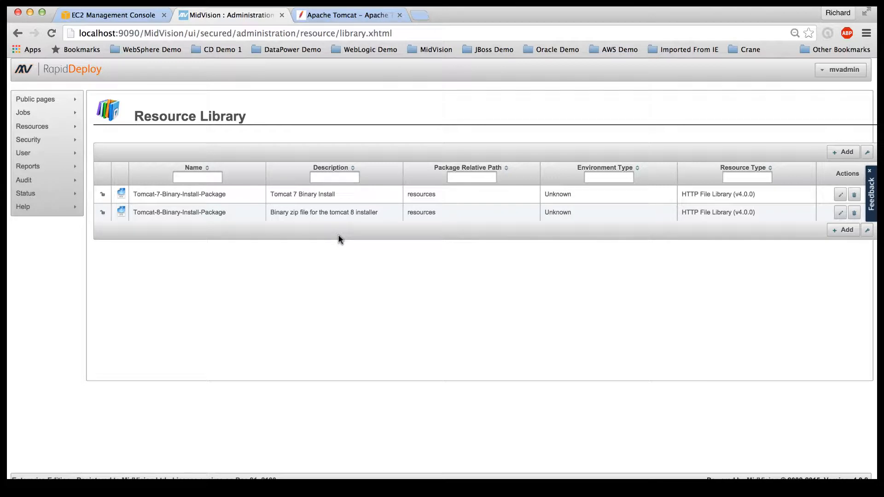
mouse_move(43, 130)
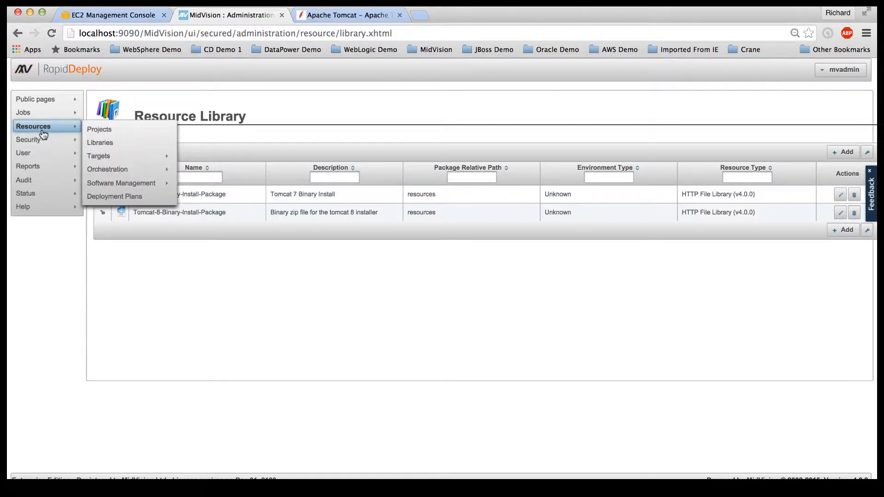
click(98, 132)
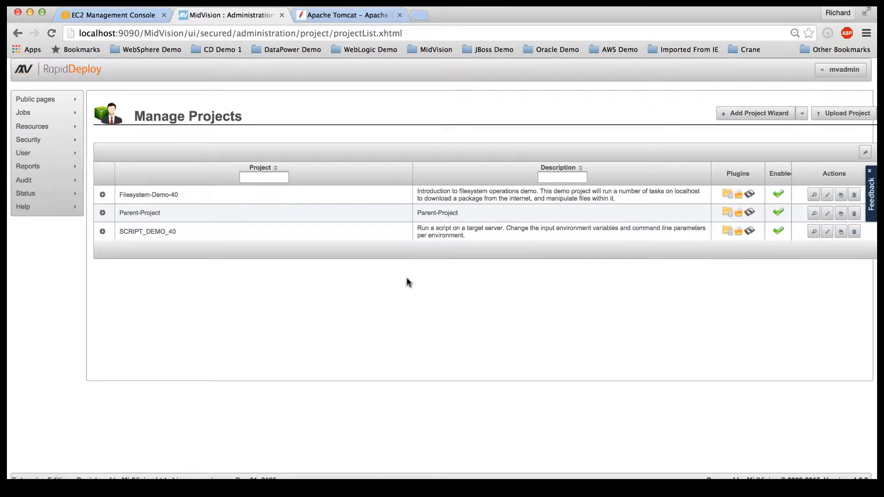
Step: Start a wizard project named Tomcat-7-Install with description 'Tomcat 7 Install'
click(758, 118)
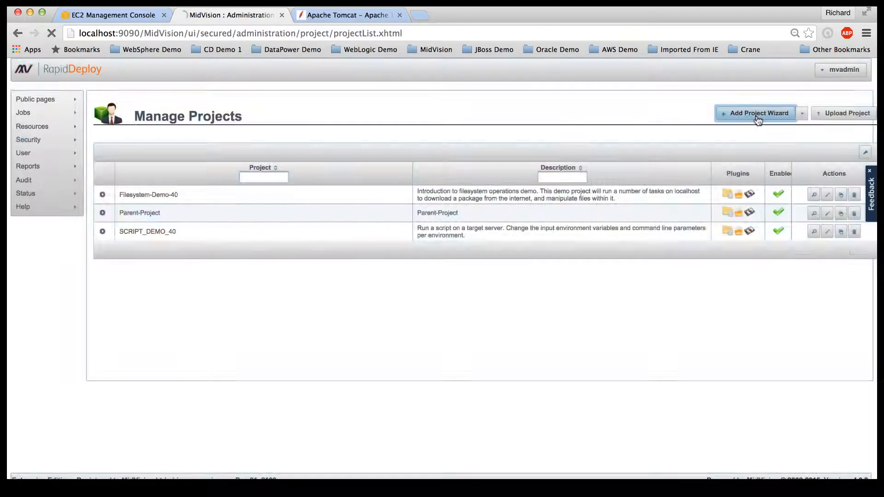
click(343, 199)
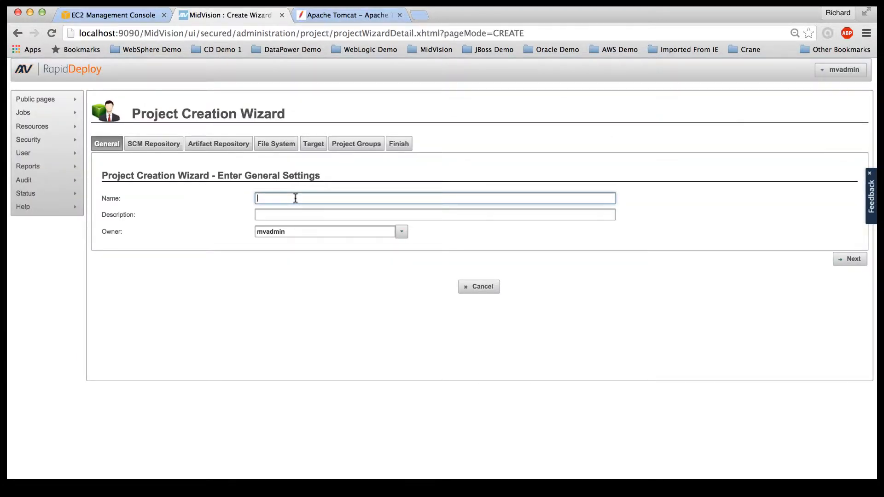
text(Tomcat-7-Install)
click(286, 215)
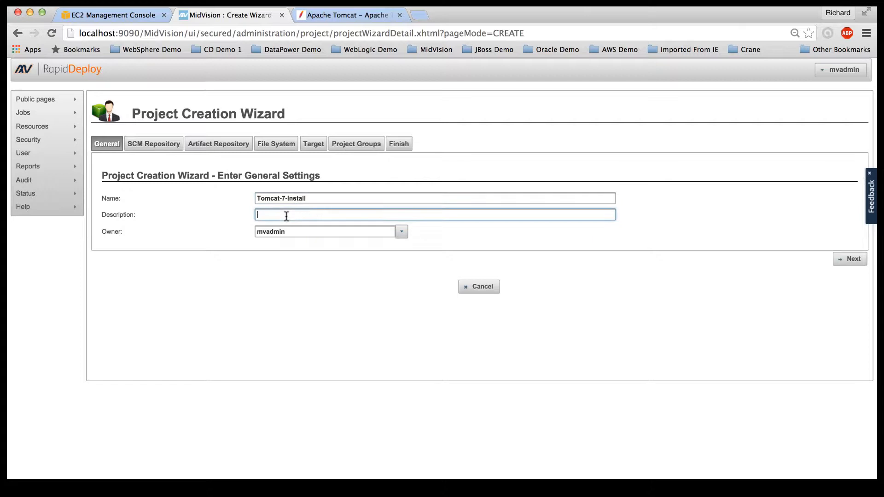
text(TOmcat 7 Install)
click(265, 215)
key(BackSpace)
text(o)
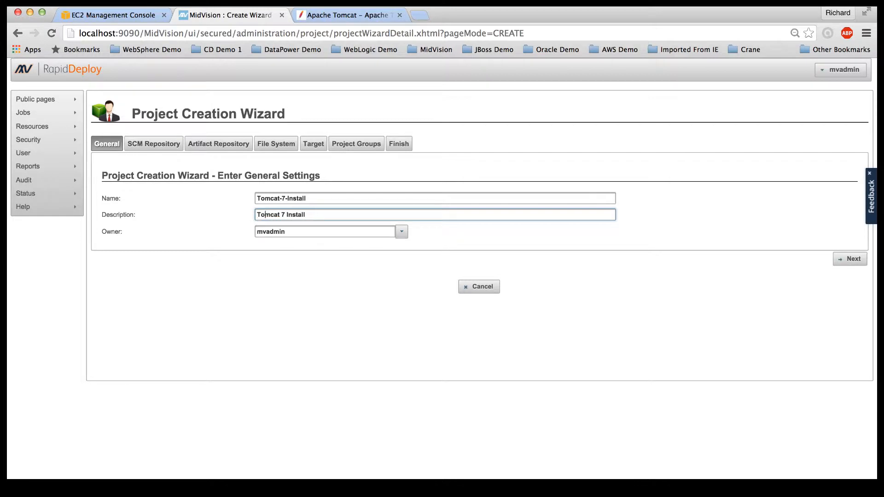
Step: Set Delete Project Files to Yes and advance past Artifact Repository and File System to target setup
click(842, 264)
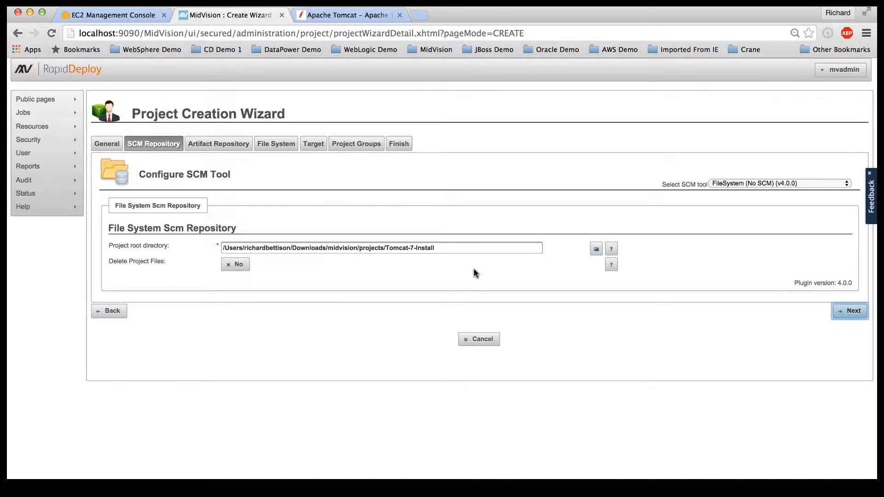
click(234, 267)
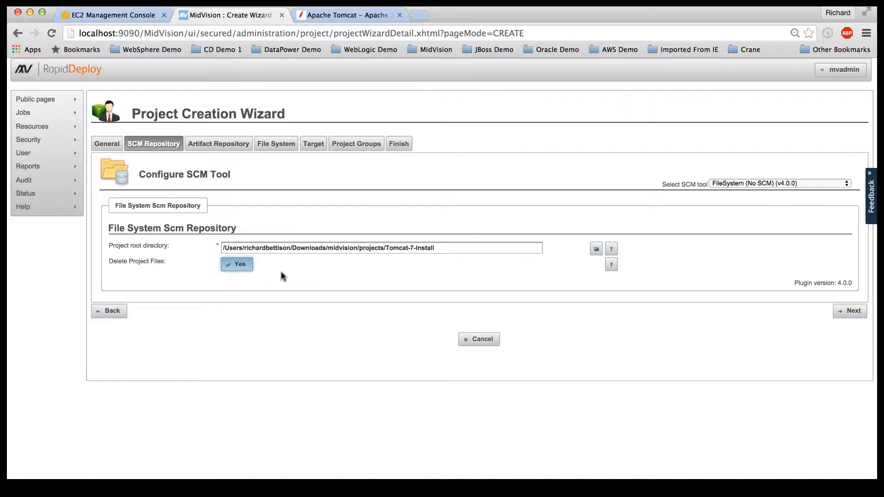
click(852, 311)
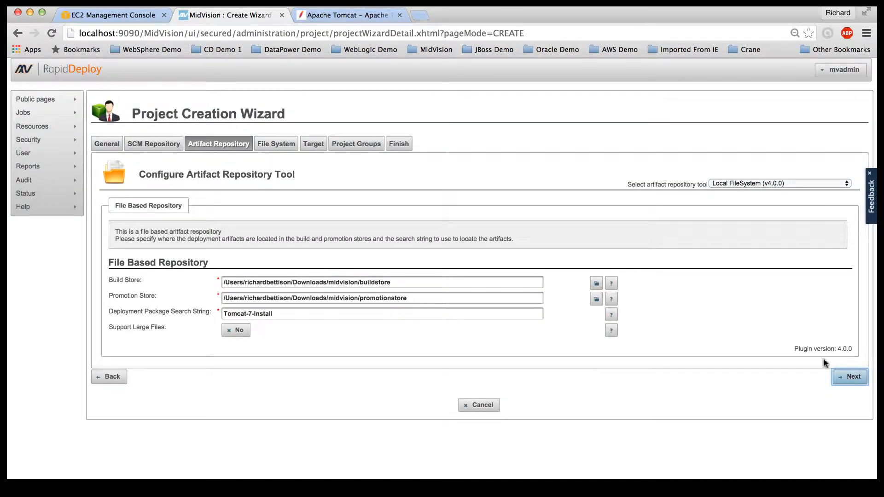
click(849, 381)
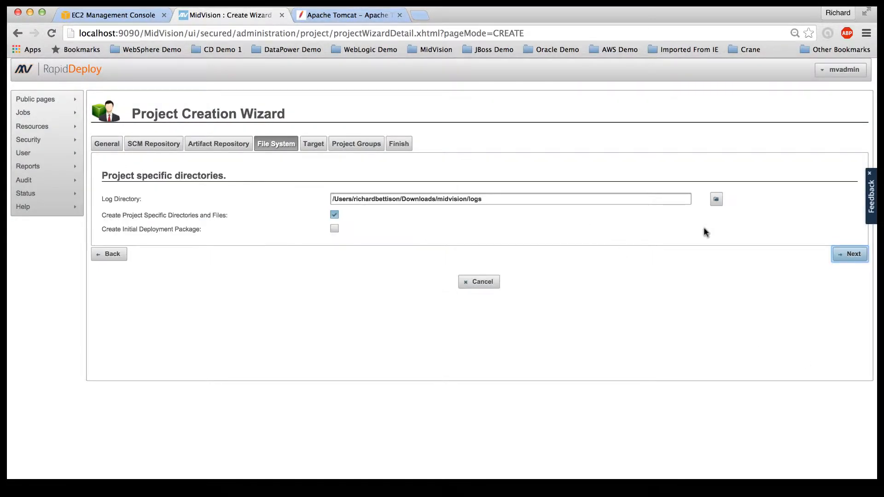
click(855, 254)
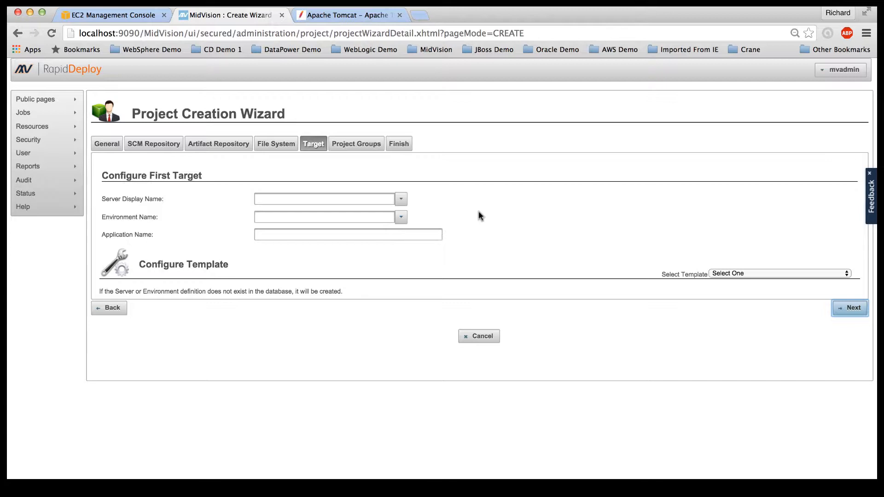
Step: Set the first target to server tomcat_linux, environment Tomcat7, application Binaries
click(297, 200)
click(283, 199)
text(tomcat_)
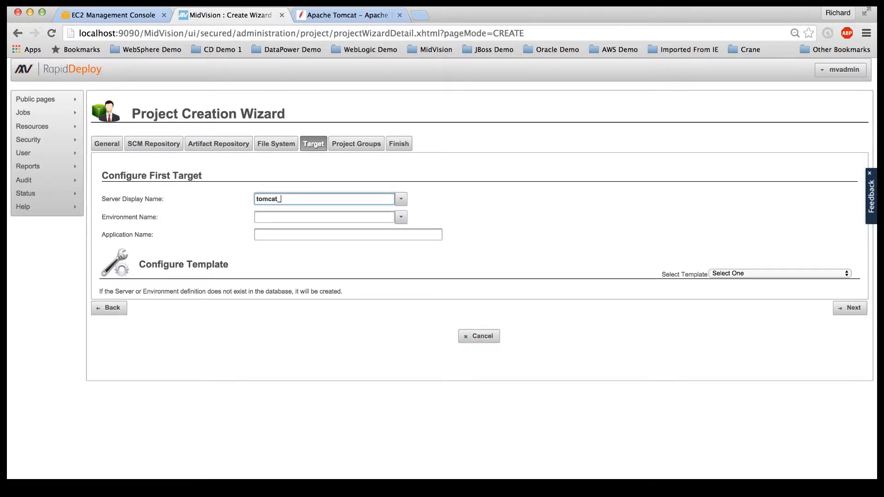
text(linux)
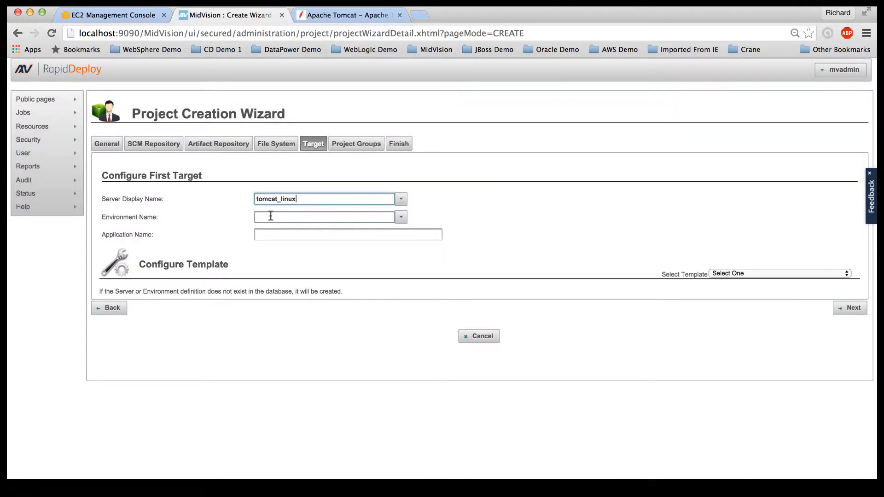
click(271, 216)
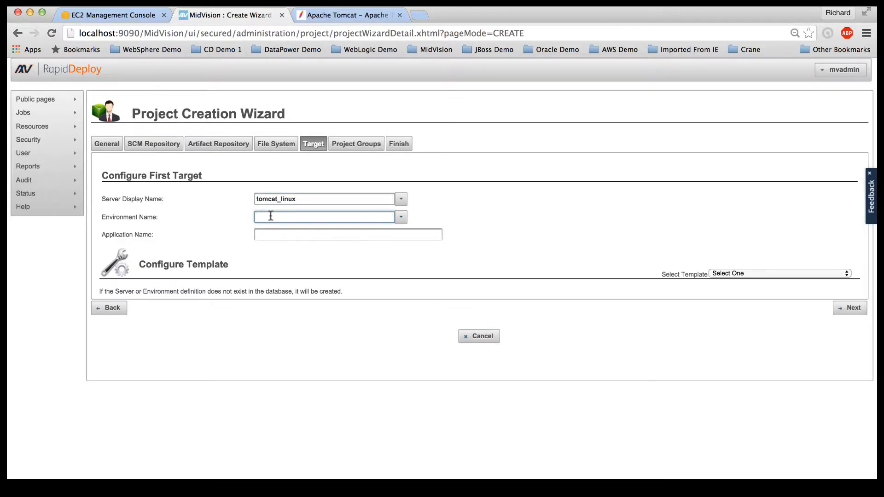
text(Tomcat7)
click(269, 233)
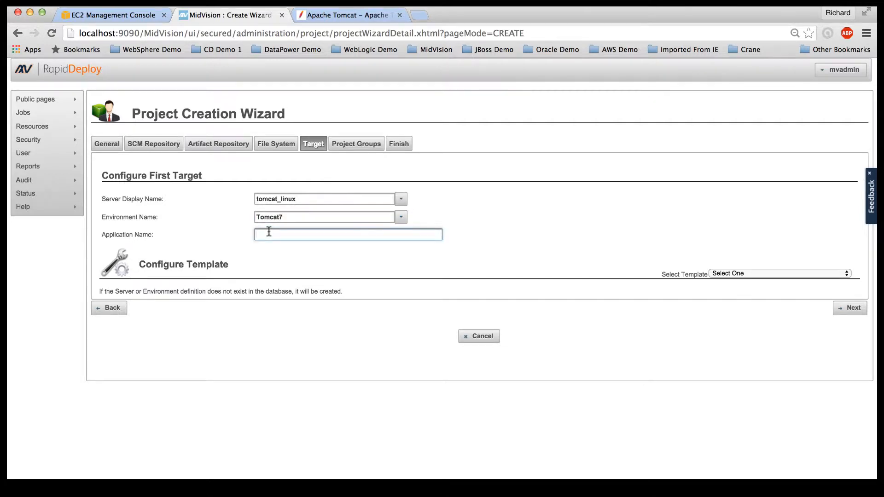
text(Binaries)
Step: Move through project groups and the summary, then create the project and confirm
click(849, 310)
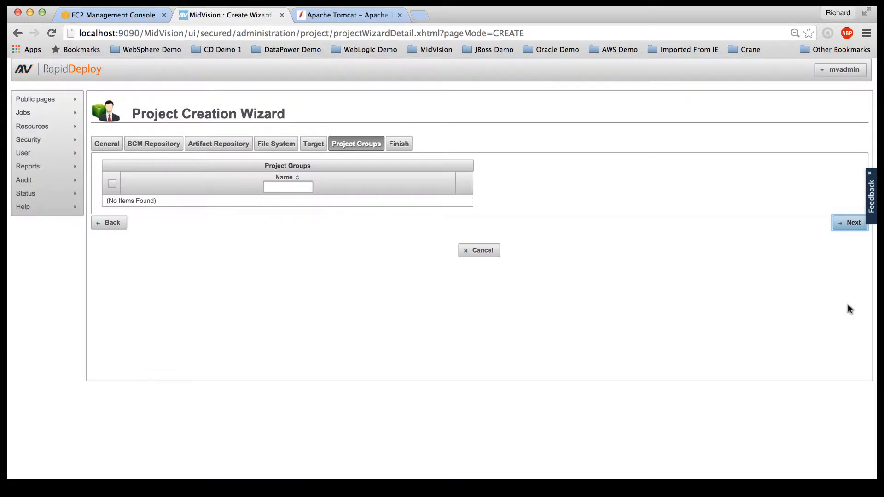
click(854, 225)
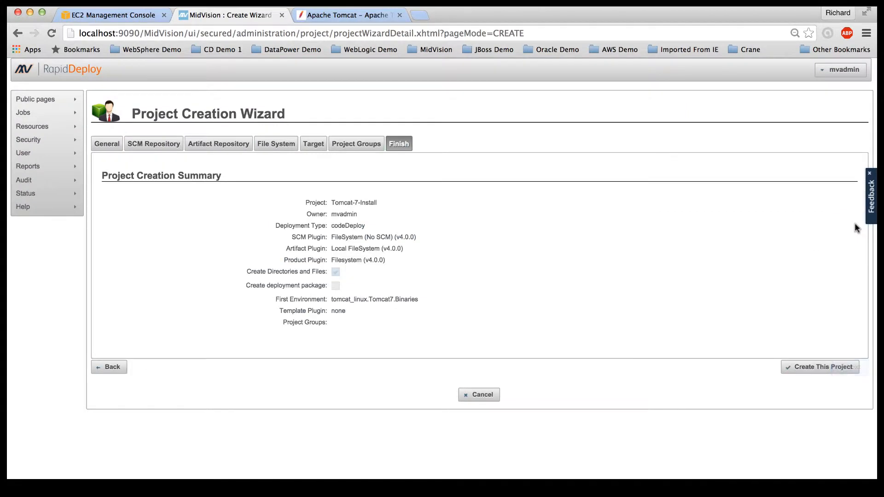
click(827, 370)
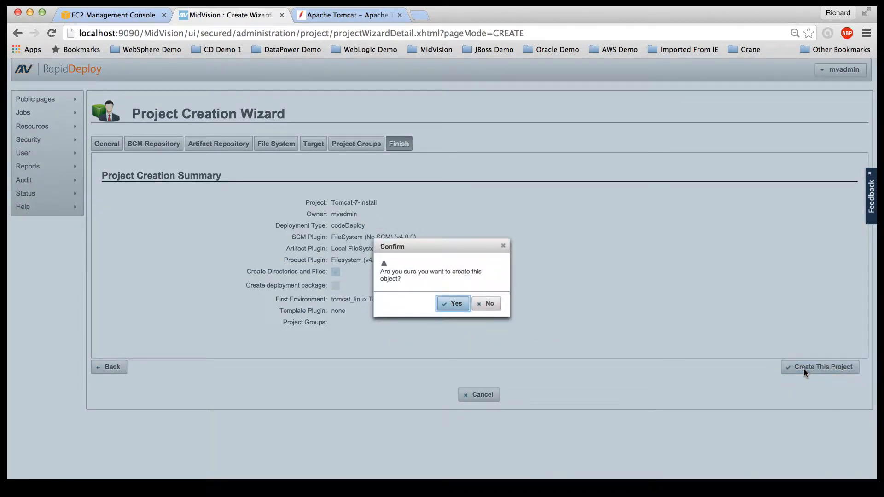
click(453, 310)
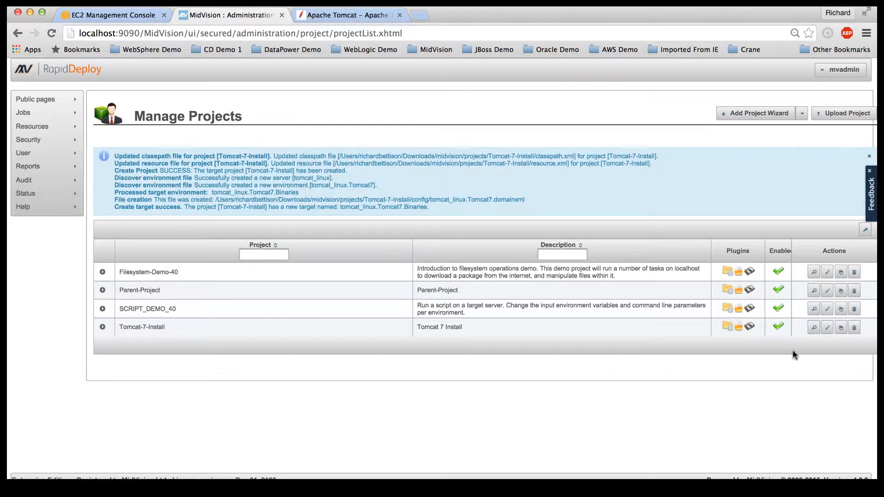
Step: Add Tomcat-7-Binary-Install-Package to Tomcat-7-Install's selected project-scoped resources and show its orchestration
click(826, 327)
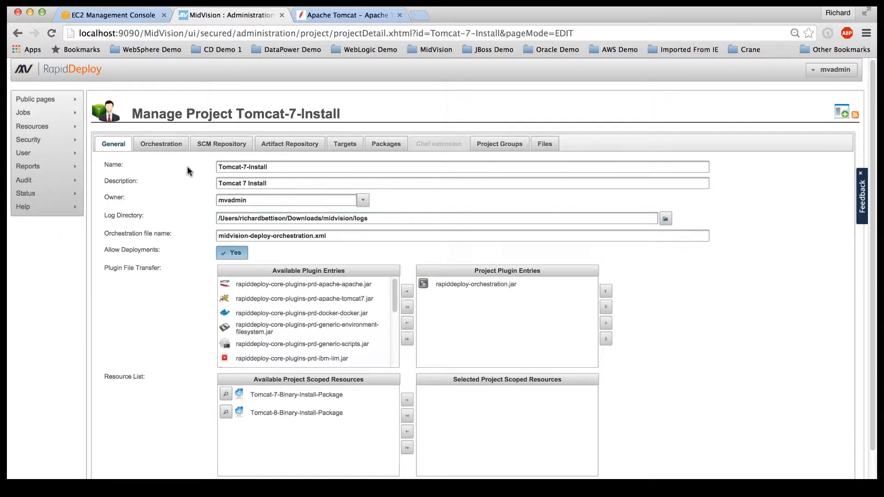
click(300, 344)
click(296, 395)
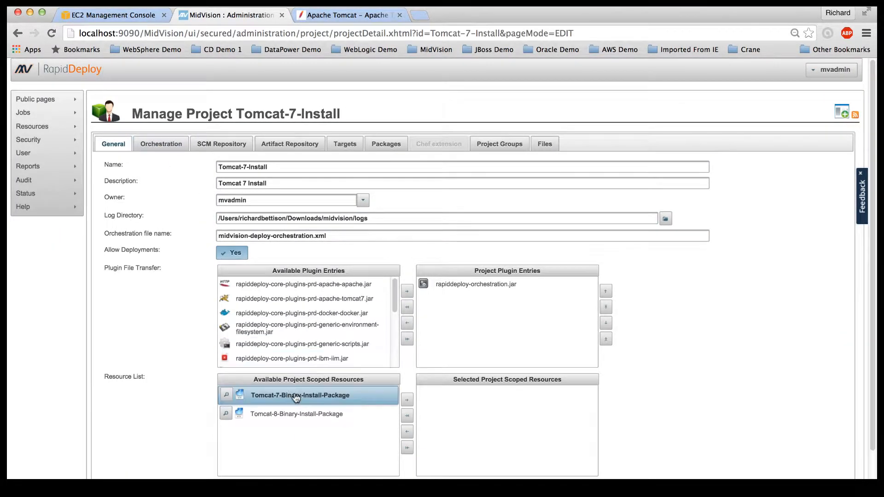
click(406, 400)
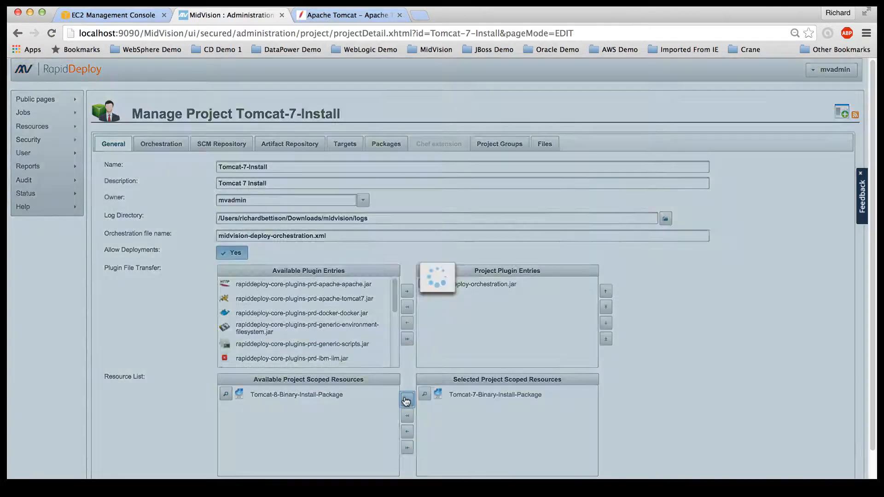
click(158, 147)
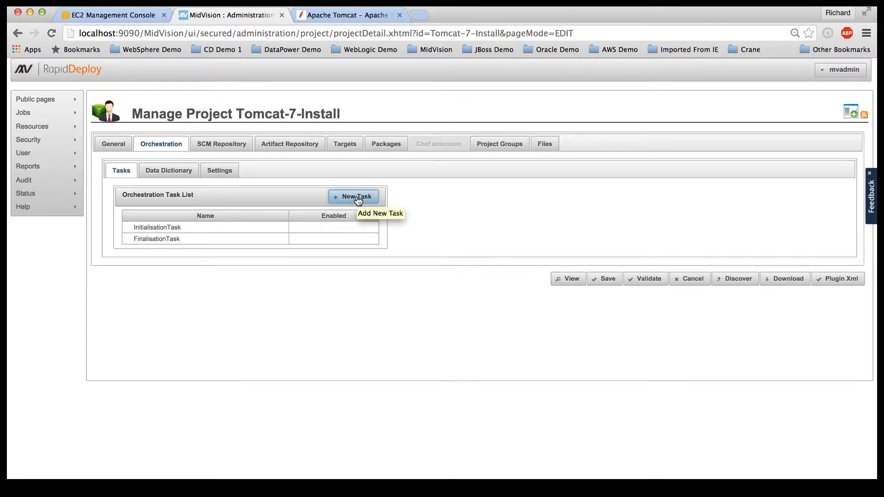
Step: Add the TOMCAT BinaryInstallTask to the orchestration
click(358, 198)
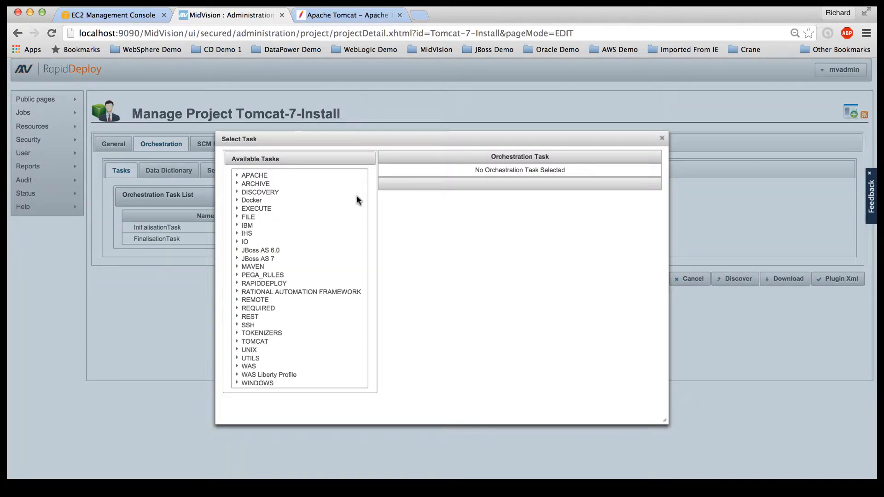
click(236, 341)
click(269, 351)
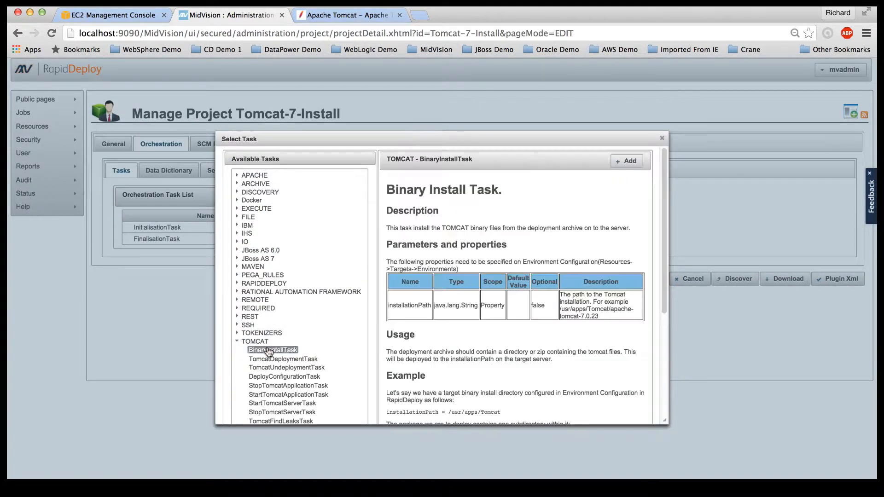
click(625, 162)
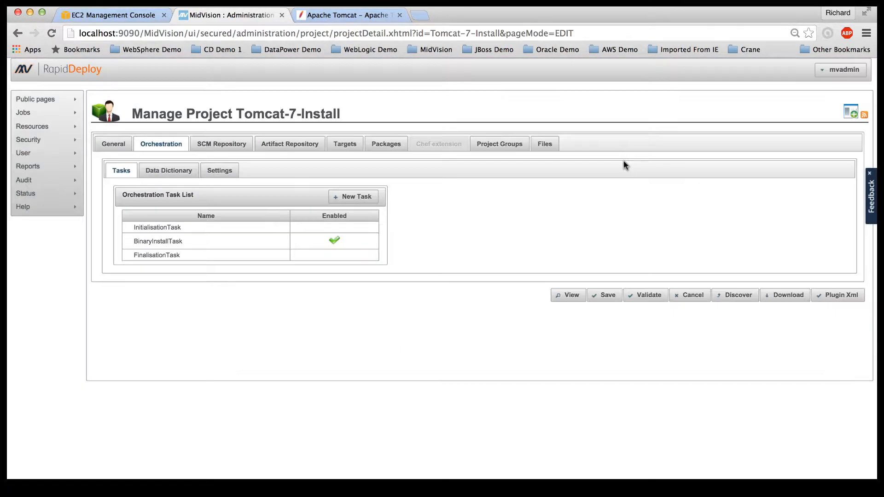
Step: Add the FILE CopyTask to the orchestration
click(363, 198)
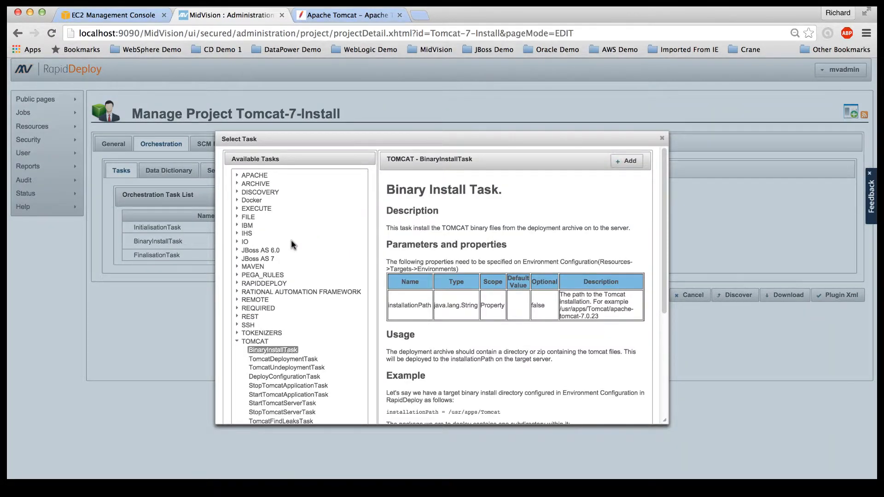
scroll(300, 392, down, 2)
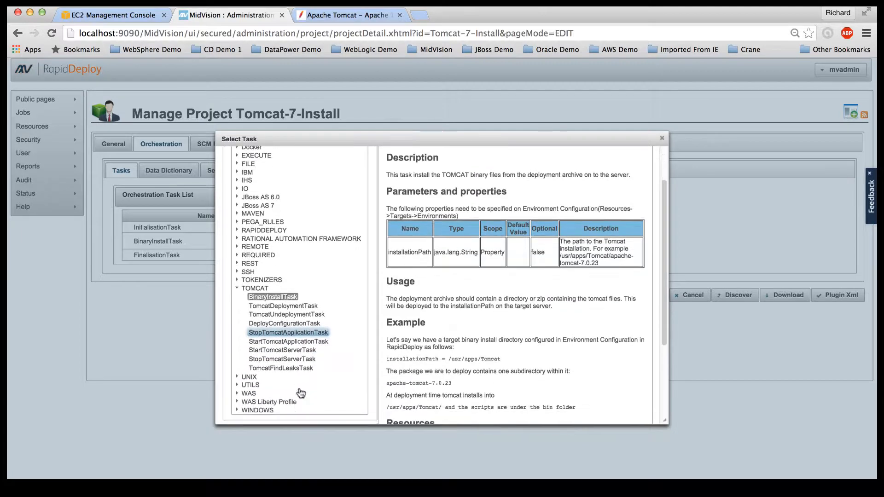
scroll(299, 391, down, 1)
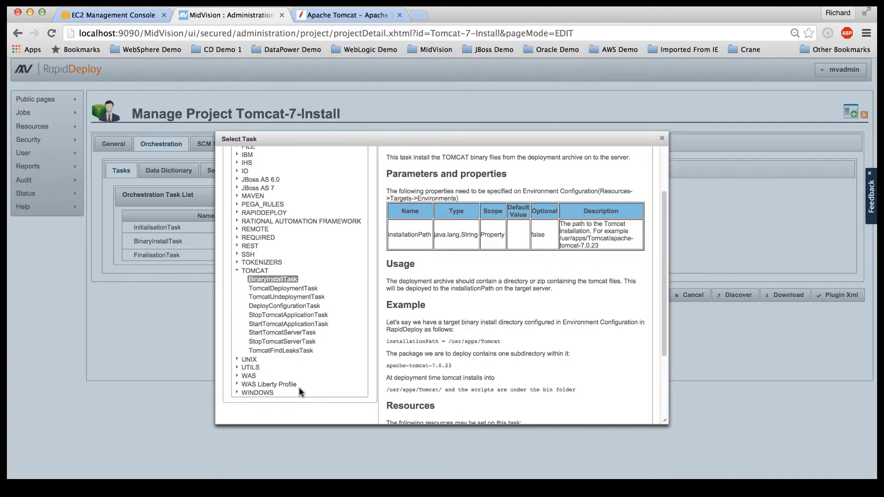
scroll(249, 191, up, 2)
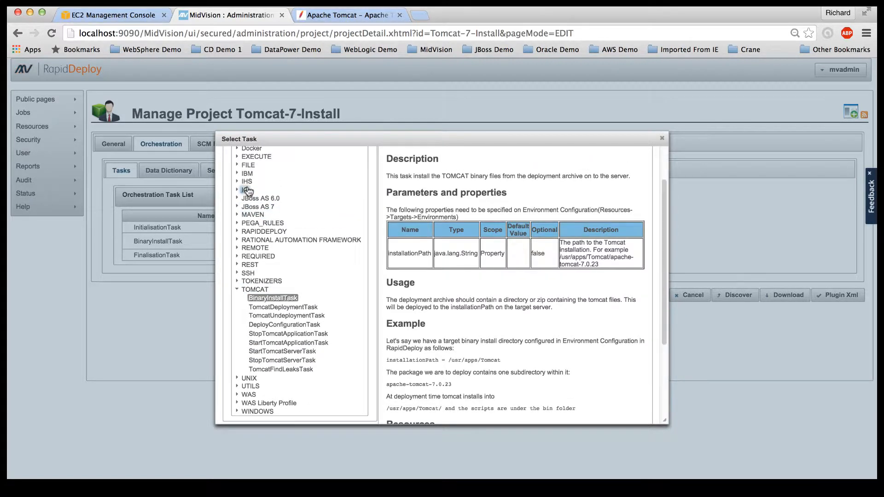
click(238, 182)
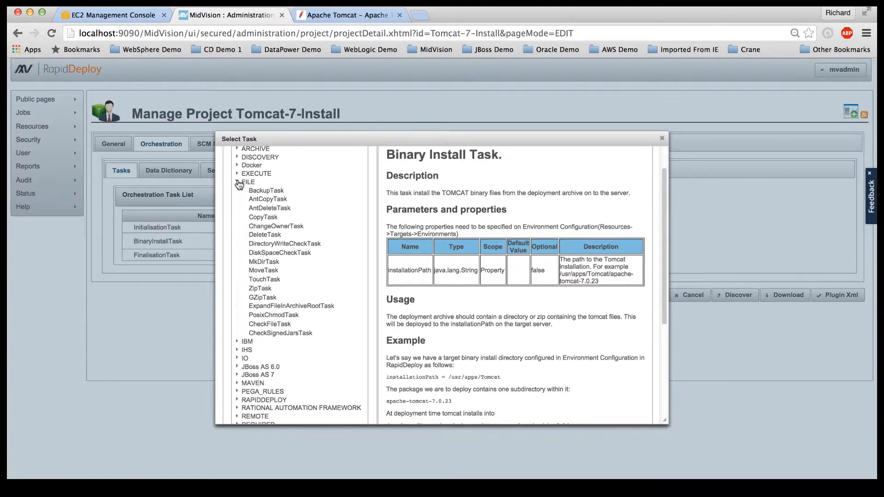
click(271, 218)
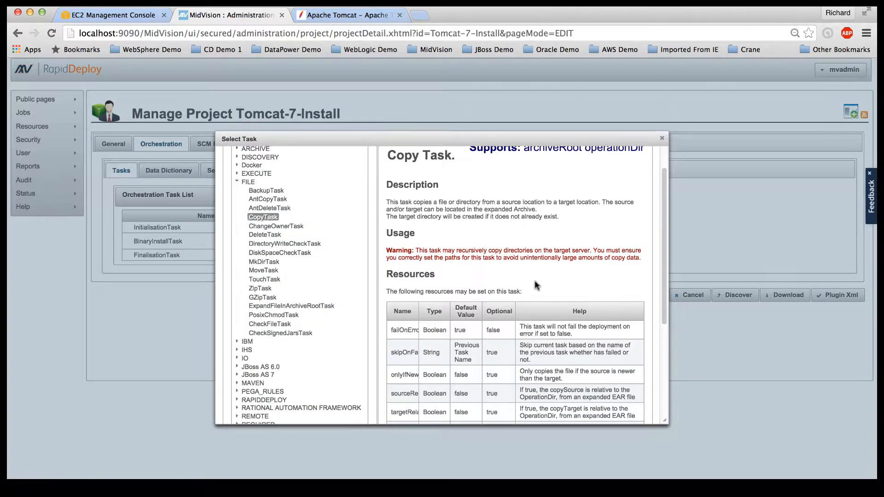
scroll(534, 280, up, 2)
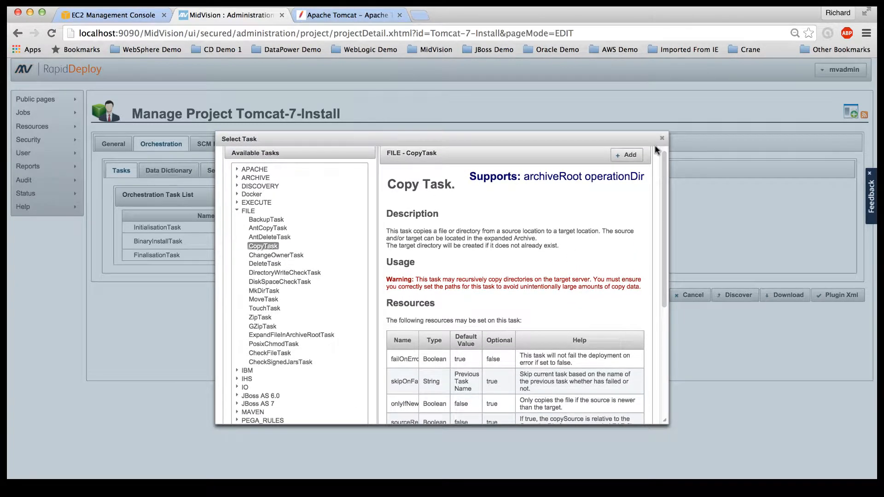
click(627, 155)
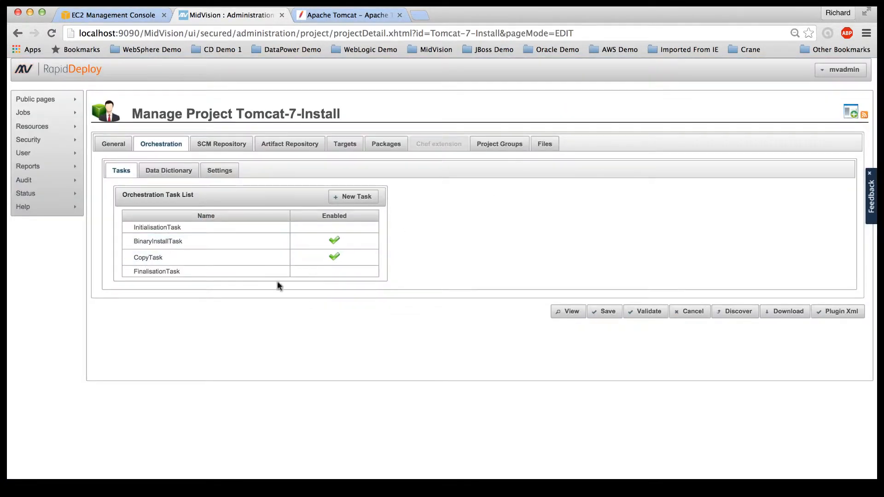
Step: Add the TOMCAT StartTomcatServerTask to the orchestration
click(346, 196)
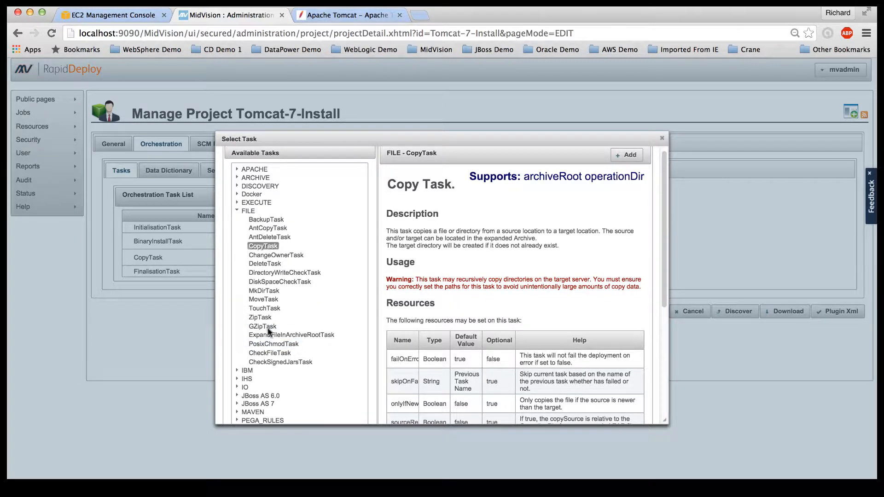
scroll(259, 373, down, 5)
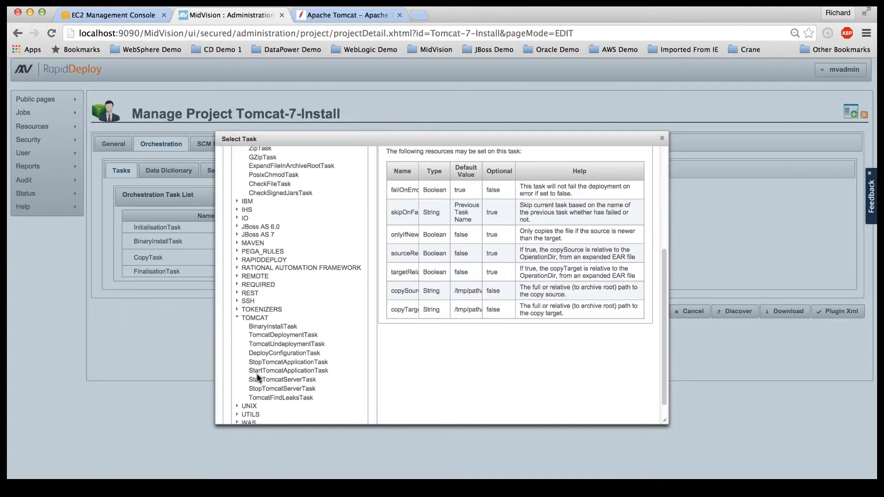
click(278, 350)
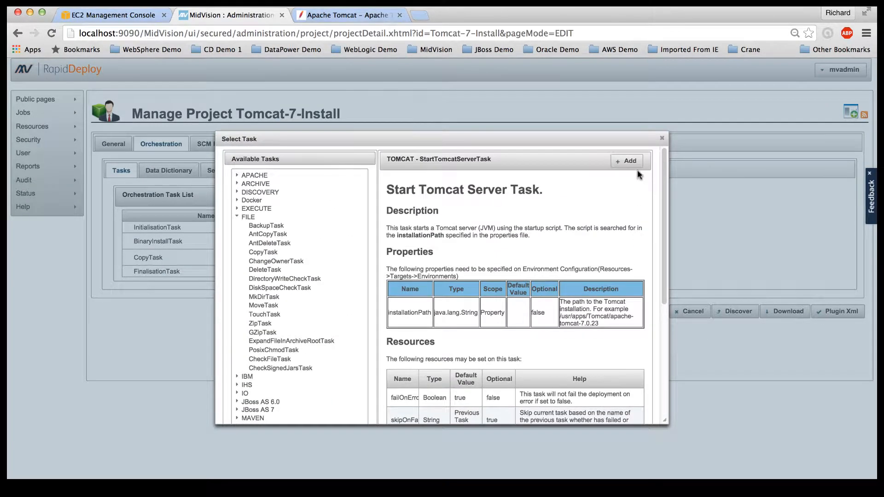
click(632, 162)
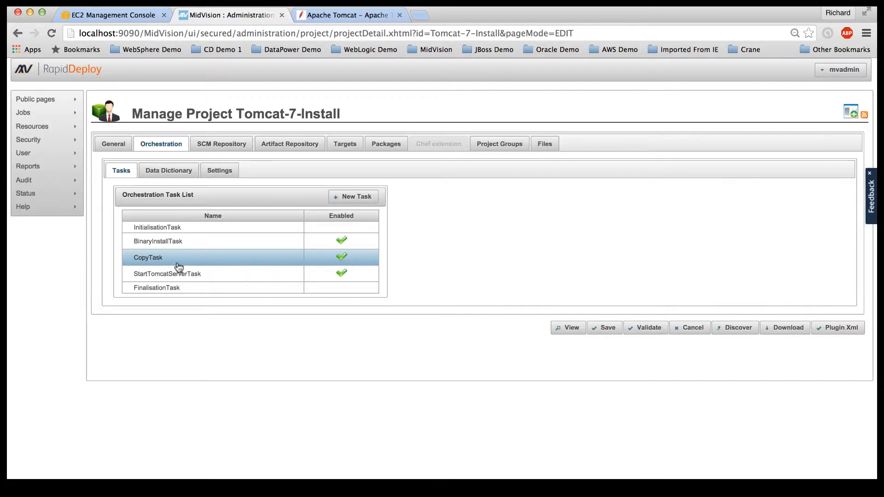
Step: Rename the CopyTask orchestration entry to UpdateTomcatUsersTask
double_click(150, 260)
click(151, 260)
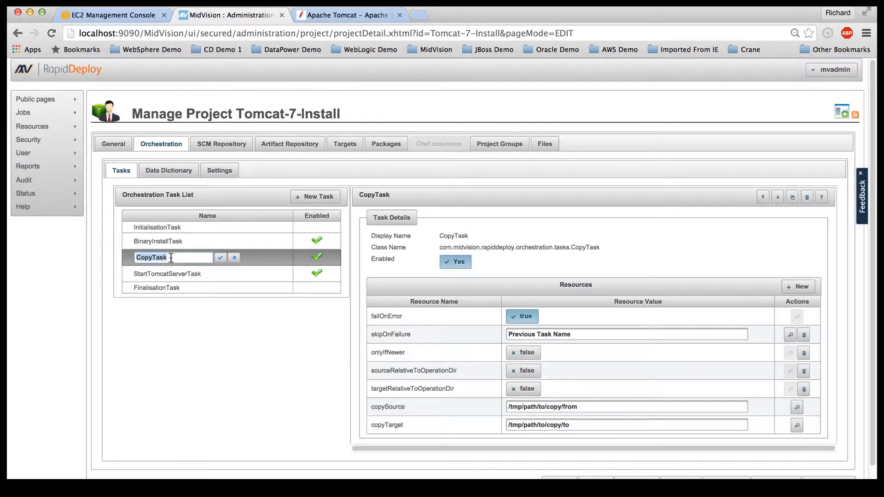
drag(176, 257, 130, 261)
text(UpdateTomcatUsersTask)
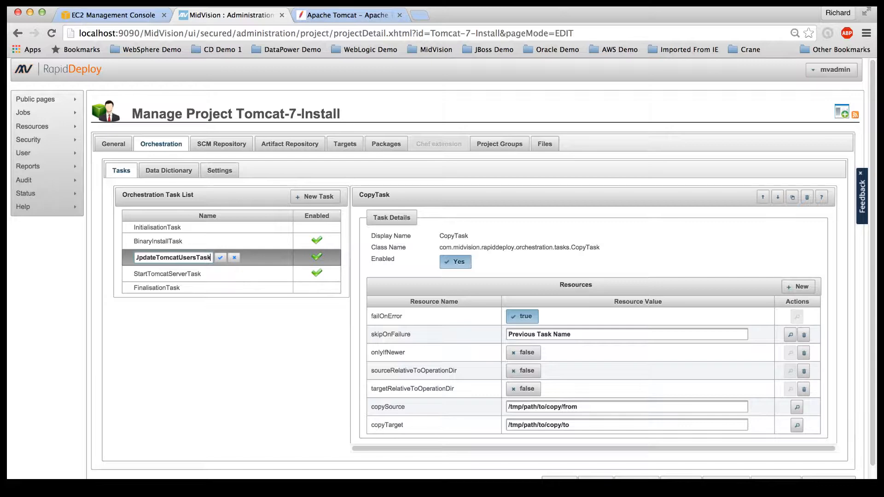
click(222, 258)
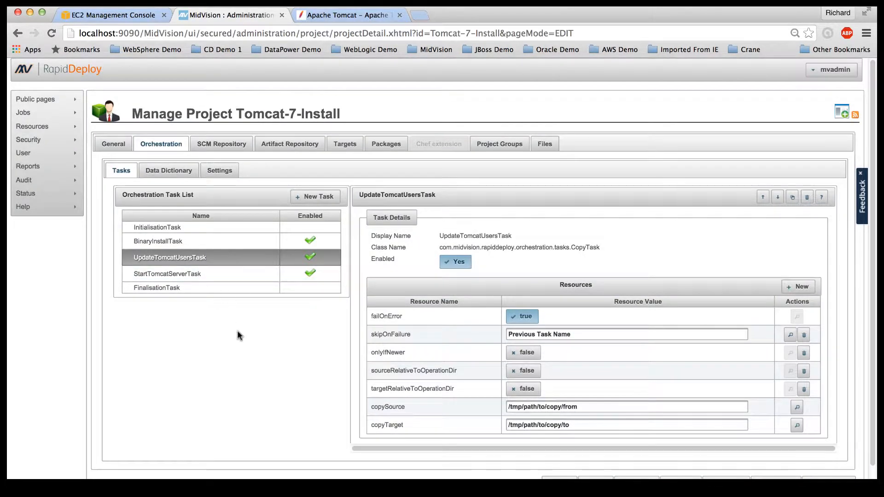
Step: Save the Tomcat-7-Install project and confirm the update
scroll(236, 330, down, 2)
click(596, 452)
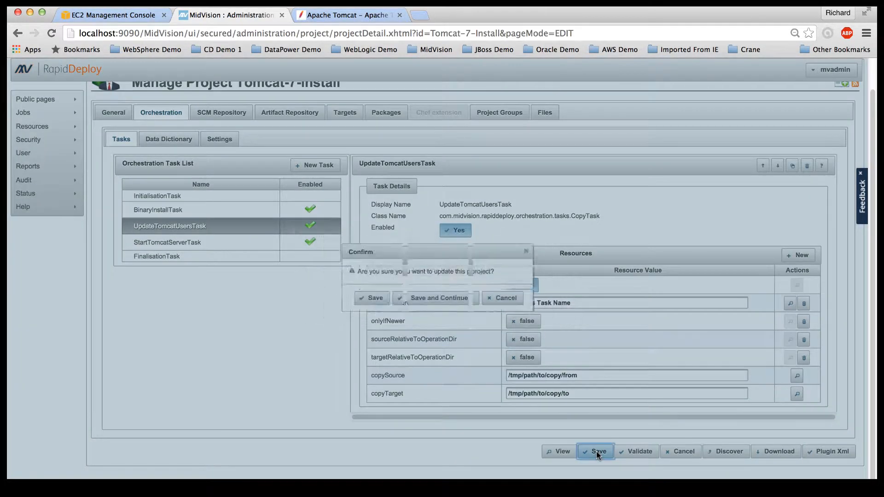
click(436, 297)
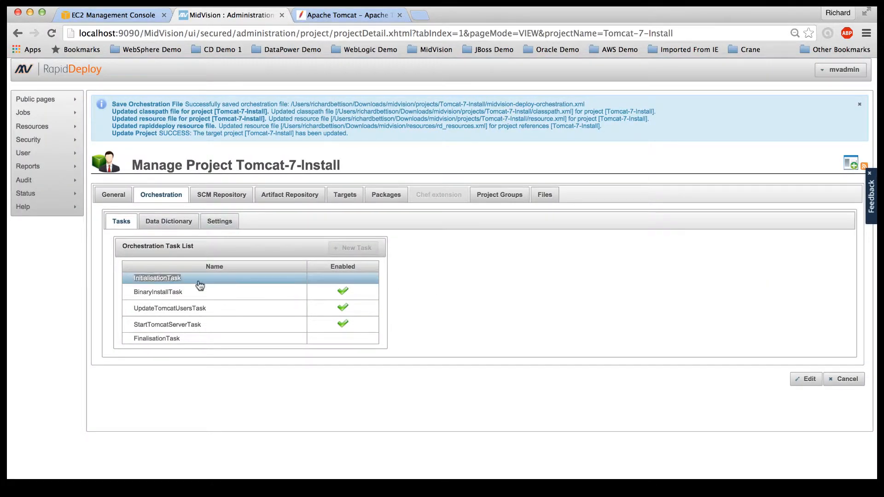
Step: Make Tomcat-7-Install editable and show BinaryInstallTask's details (failOnError true, installerFileRegEx (?i)apache)
click(806, 380)
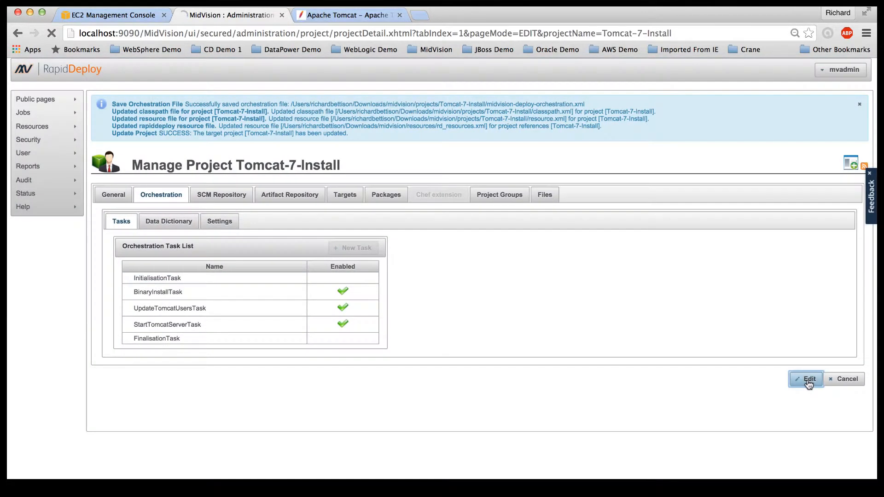
click(259, 252)
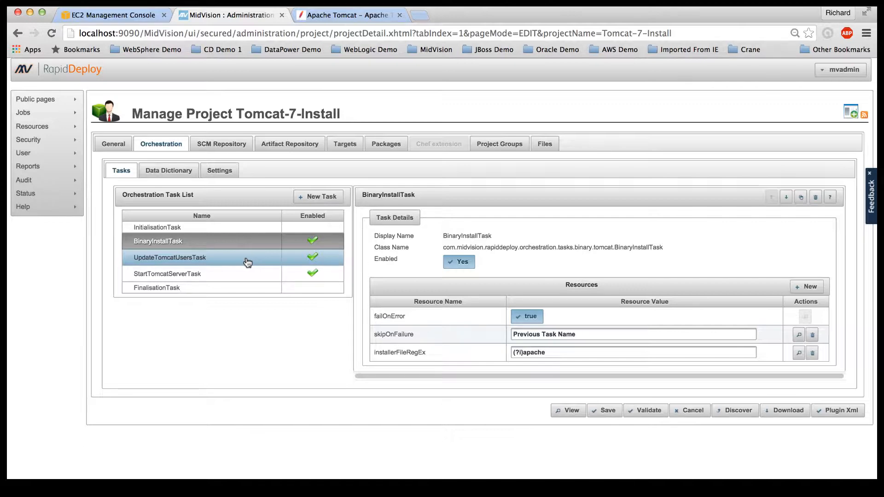
Step: Set UpdateTomcatUsersTask's copySource to ${ARCHIVE_ROOT}/tomcat/tomcat-users.xml and select the copyTarget placeholder
click(256, 262)
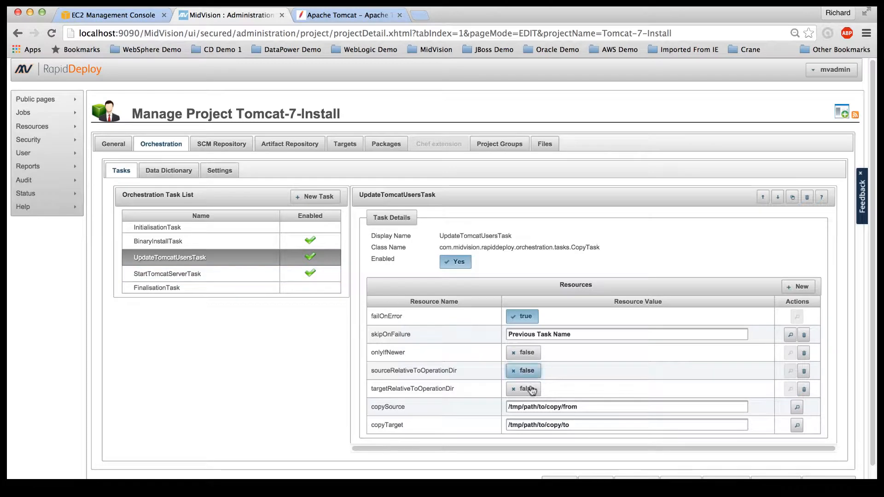
drag(591, 407, 502, 406)
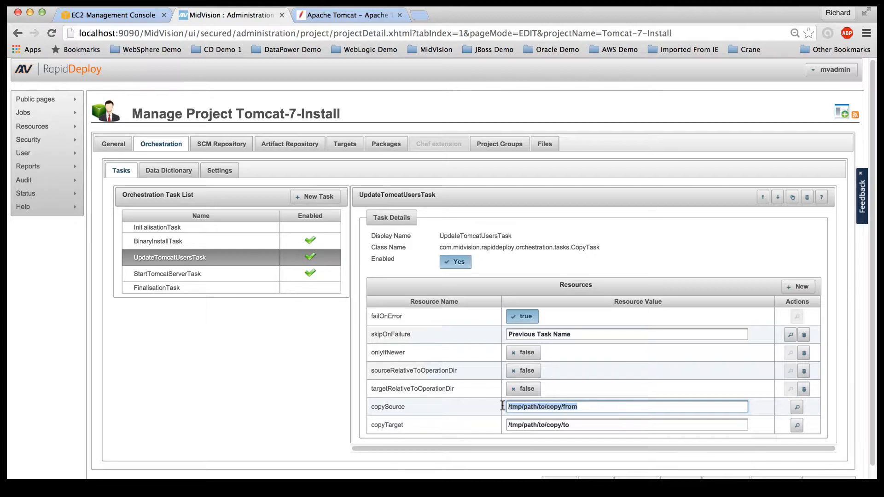
text(${A)
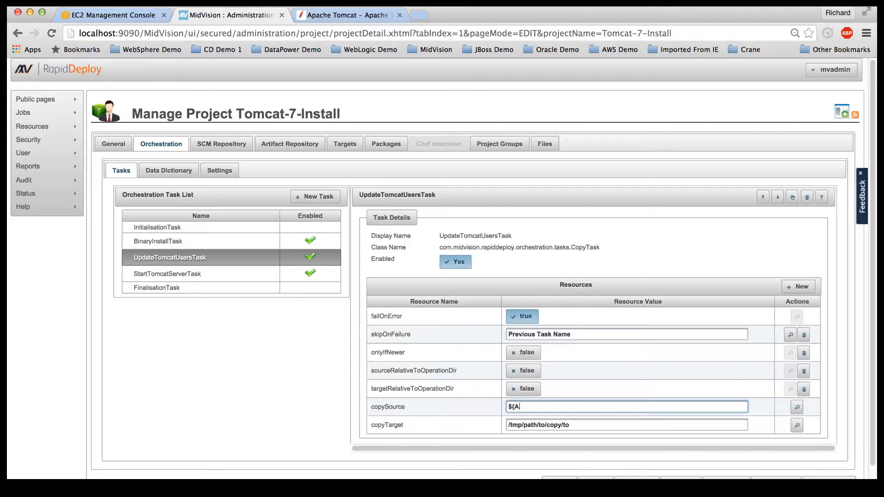
text(RCHIVE_ROOT}/tomcat/)
text(tomcat-)
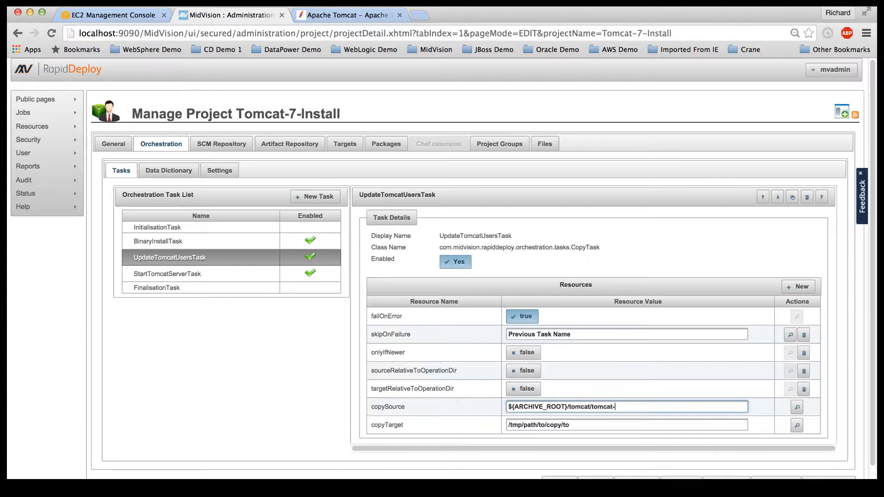
text(users.xml)
click(573, 426)
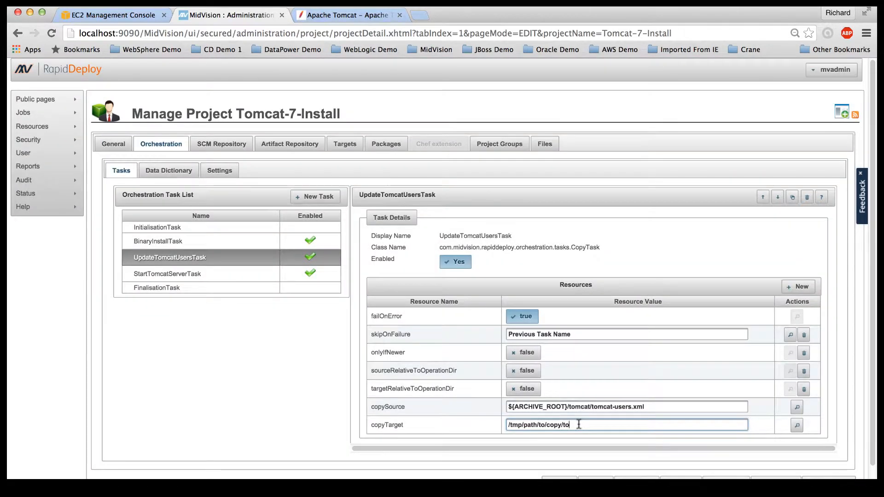
triple_click(562, 425)
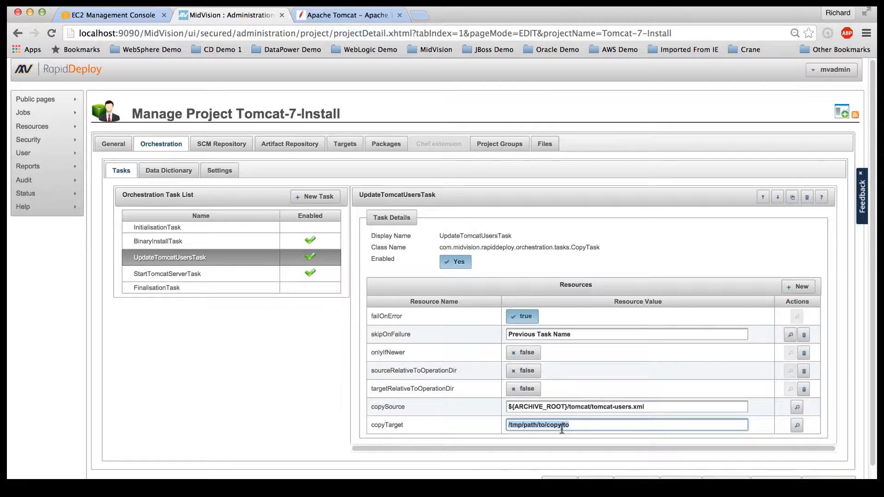
Step: Set copyTarget to /usr/local/tomcat7/conf/tomcat-users.xml and start saving the project
text(/usr/)
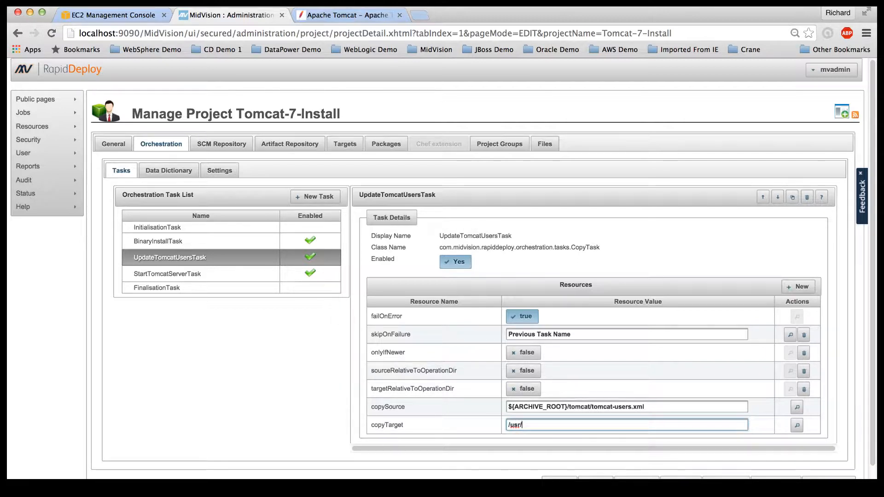
text(local/tomcat7/conf/)
text(tomca)
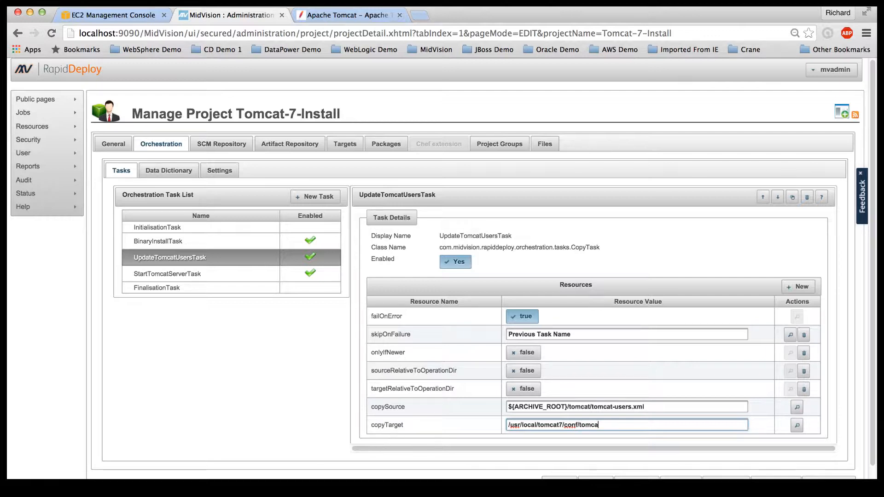
text(t-users.xml)
scroll(627, 442, down, 2)
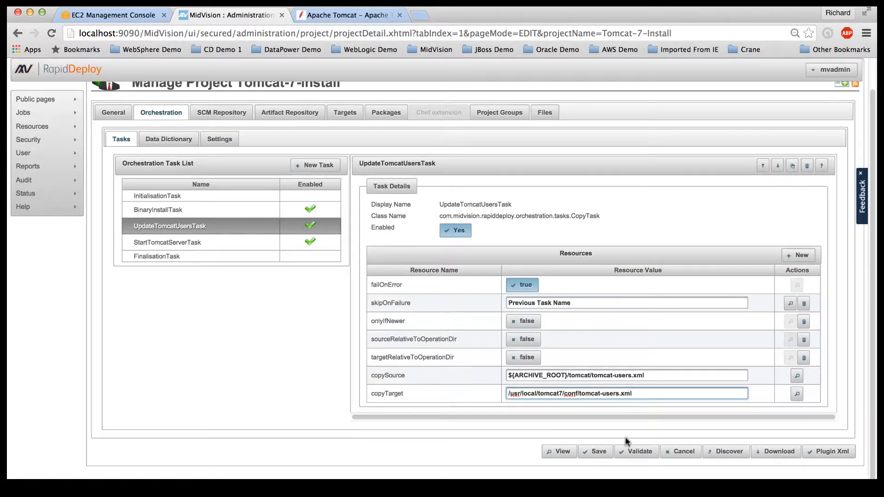
click(593, 453)
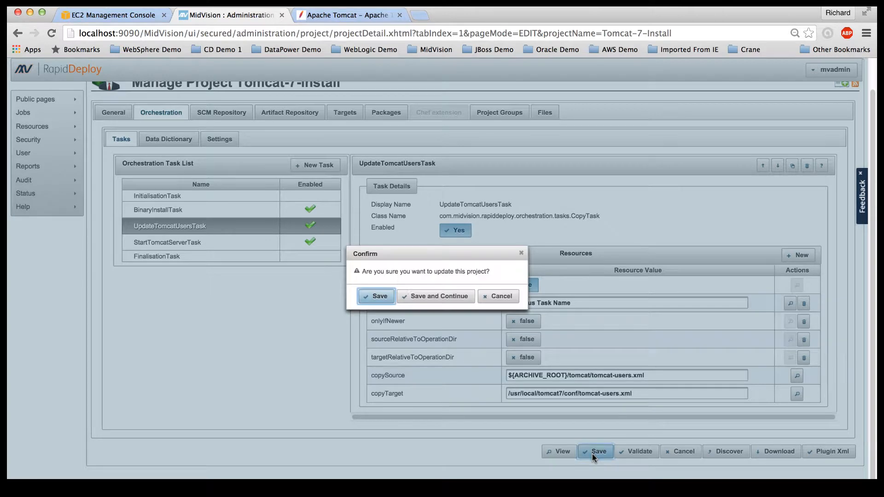
Step: Confirm the Tomcat-7-Install save and open its Project Files page
click(431, 297)
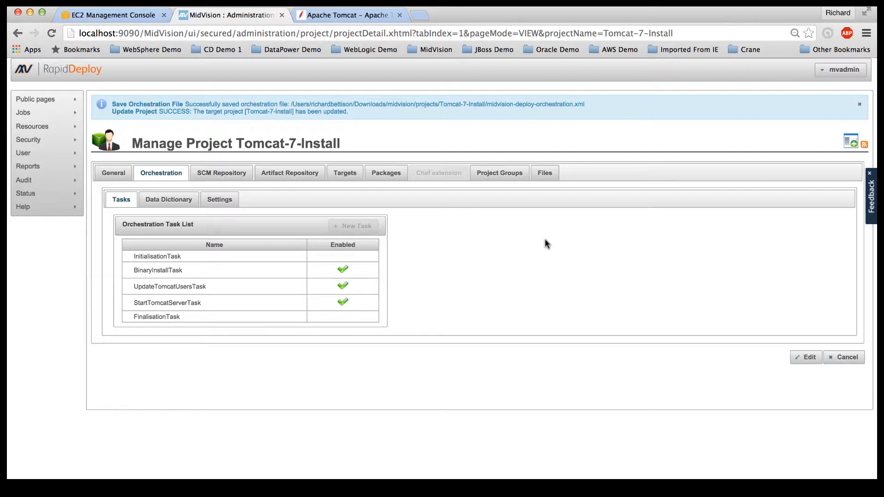
click(544, 173)
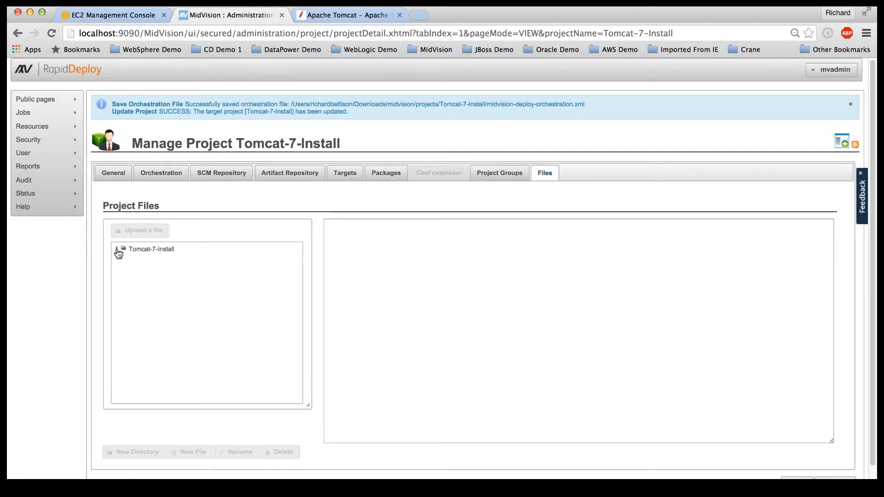
Step: Create a directory named tomcat under the Tomcat-7-Install root folder
click(118, 251)
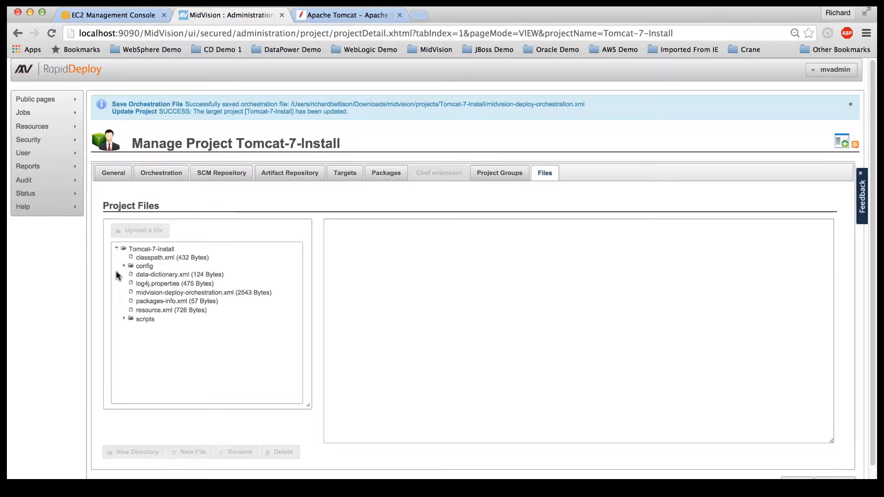
click(162, 253)
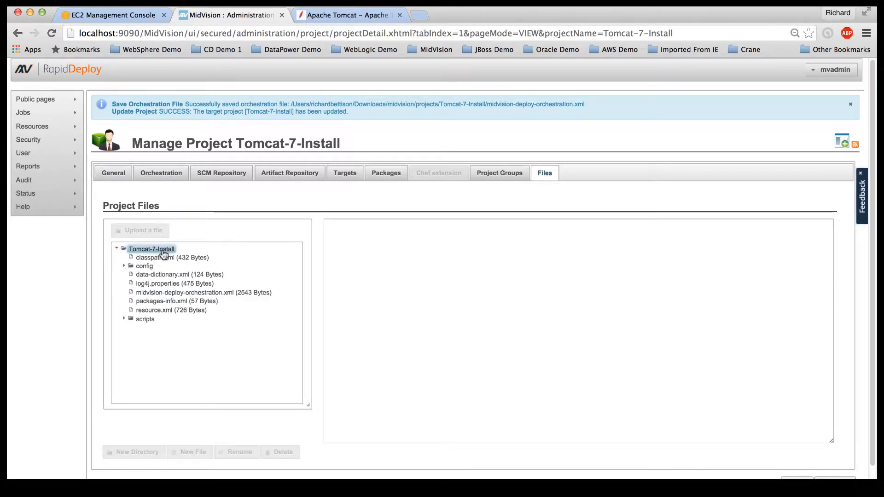
click(162, 251)
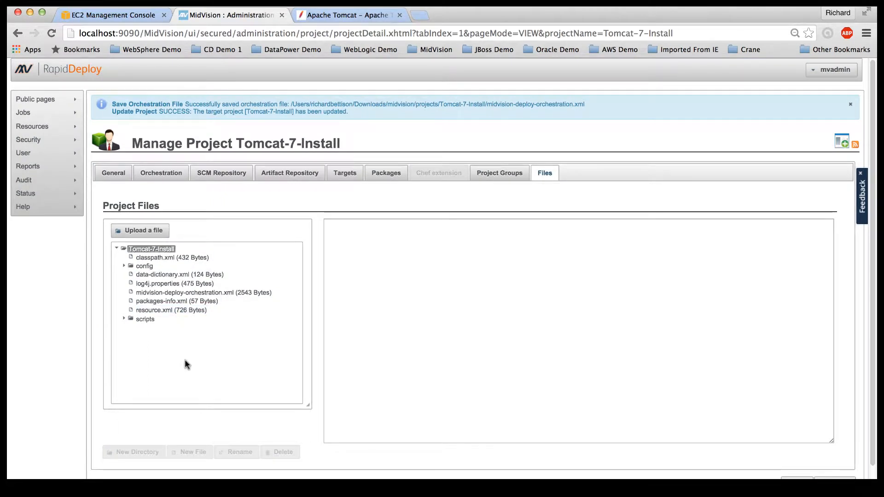
scroll(184, 359, down, 2)
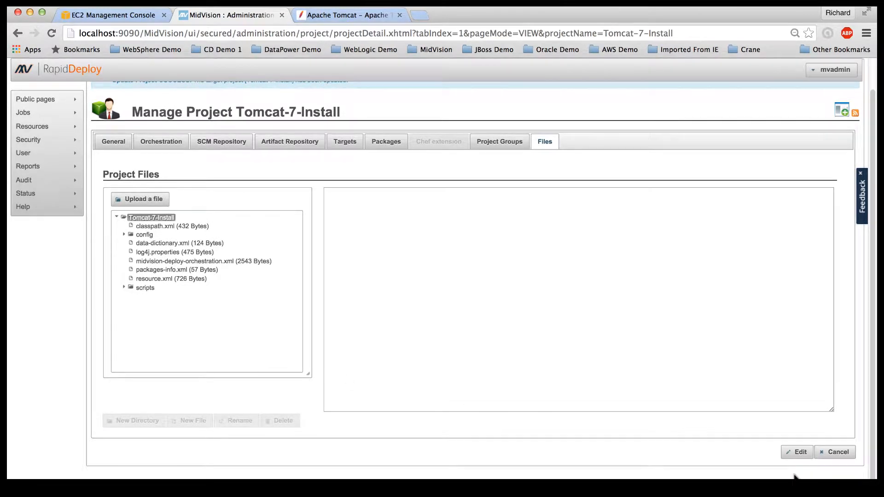
click(796, 451)
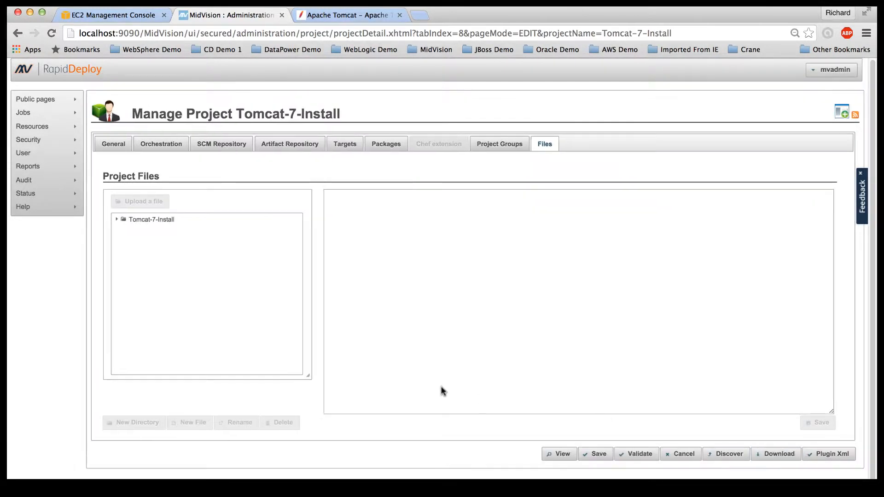
click(134, 223)
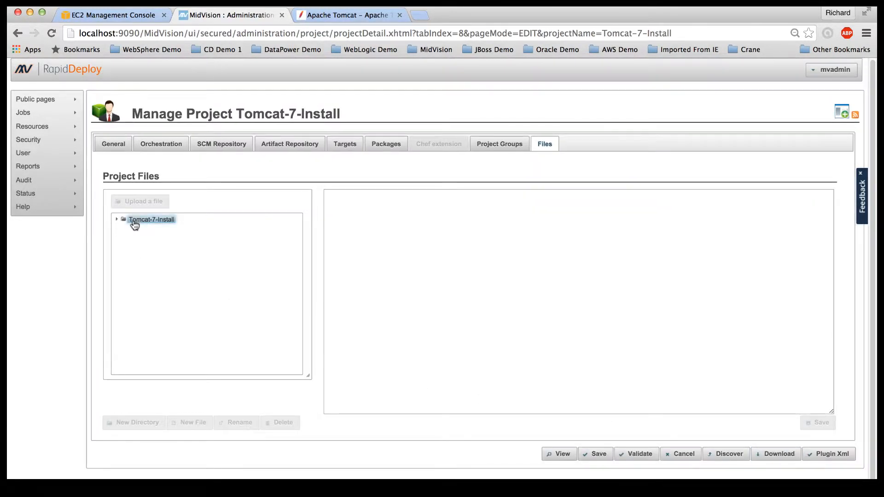
click(143, 424)
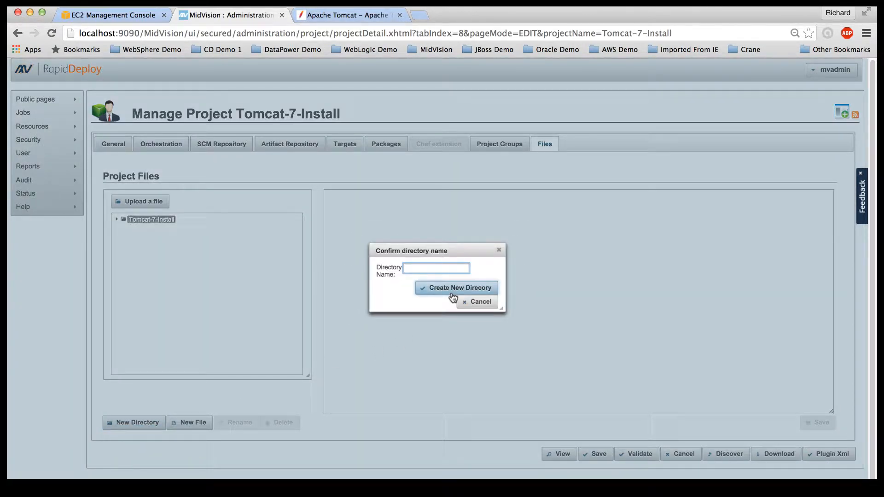
text(tomcat)
click(456, 288)
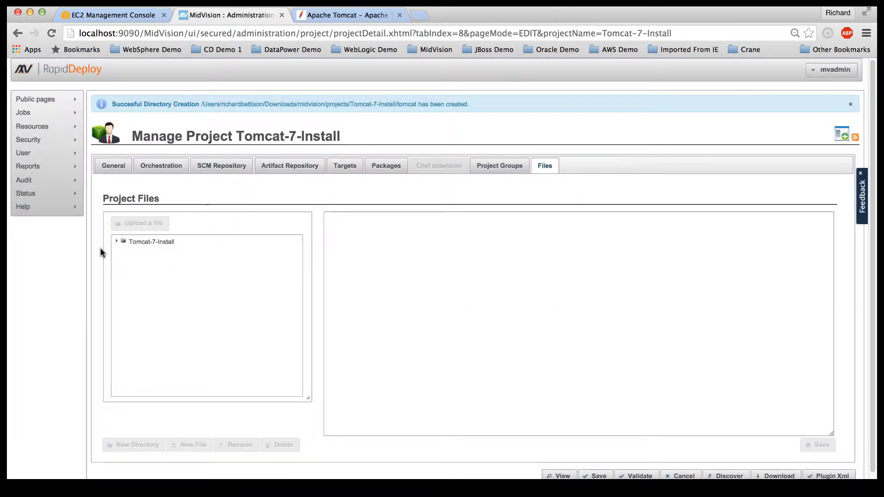
click(116, 242)
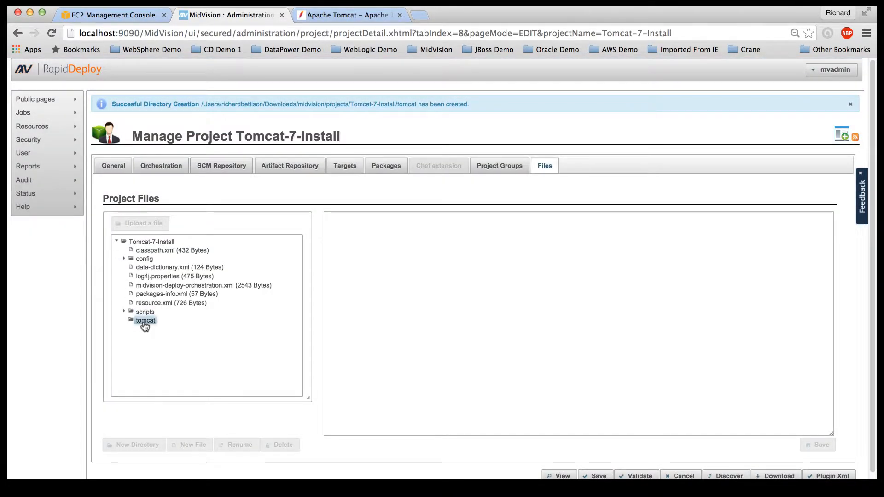
Step: Create an empty tomcat-users.xml file in the tomcat folder and select it for editing
click(144, 322)
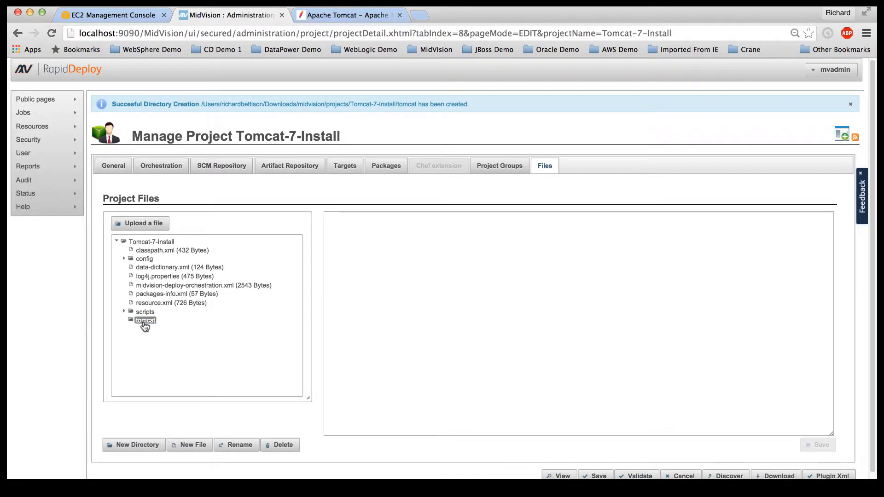
click(194, 446)
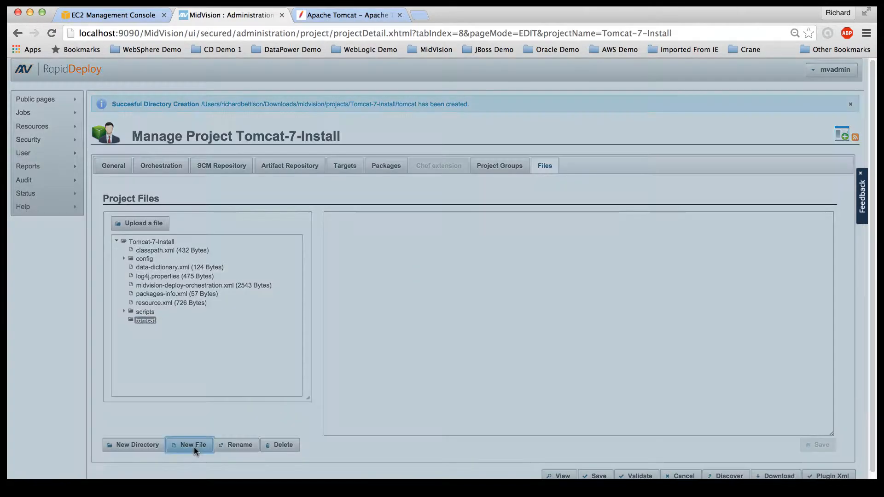
text(tomc)
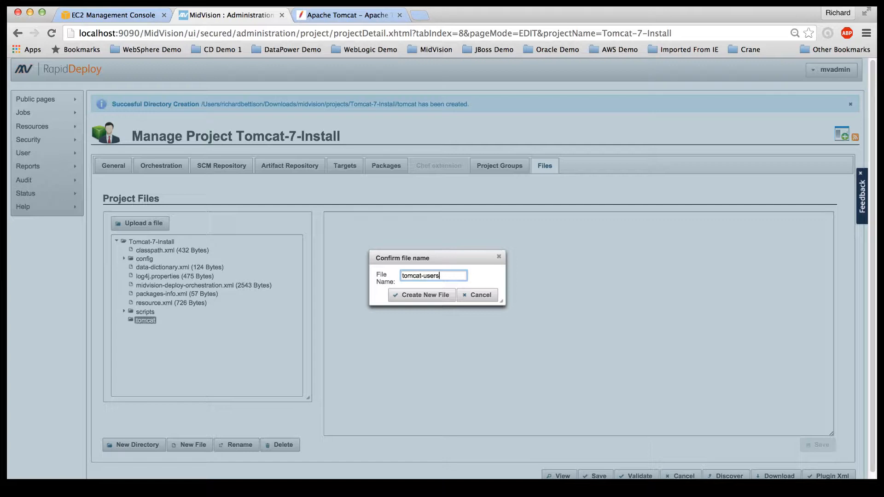
text(at-users.xml)
click(422, 295)
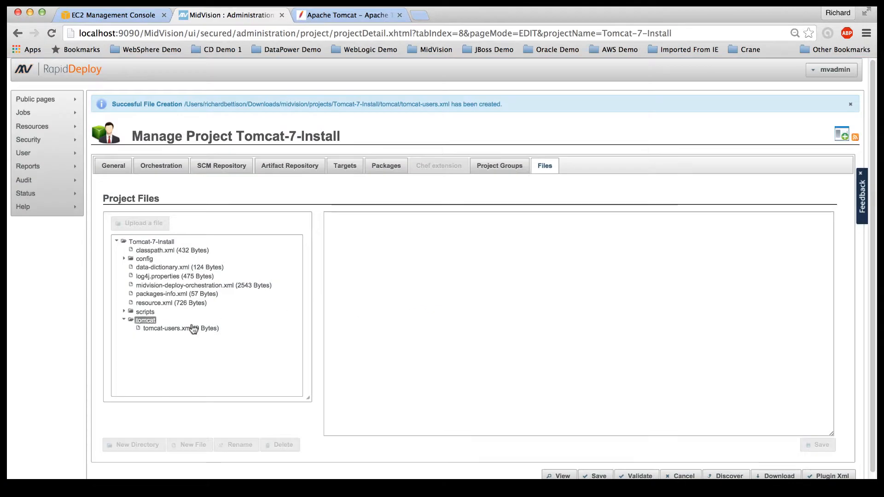
click(192, 328)
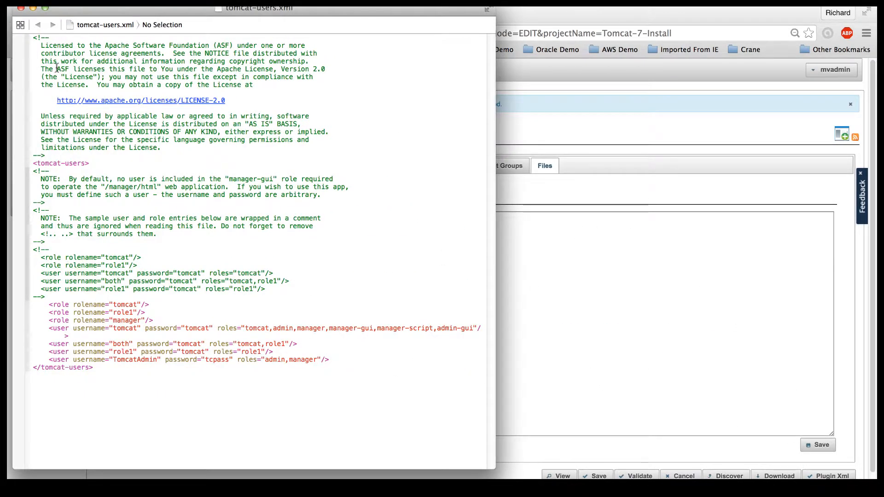
Step: Copy all of tomcat-users.xml's text in TextEdit and close the file
drag(31, 38, 295, 389)
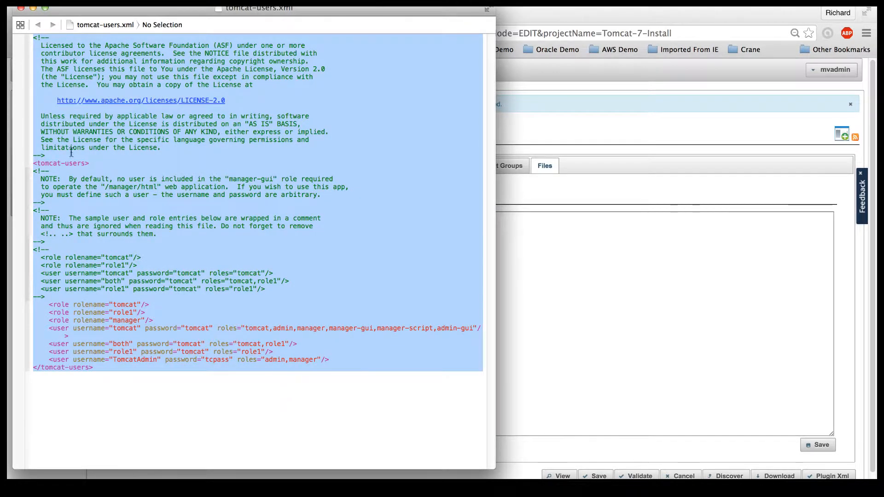
click(21, 8)
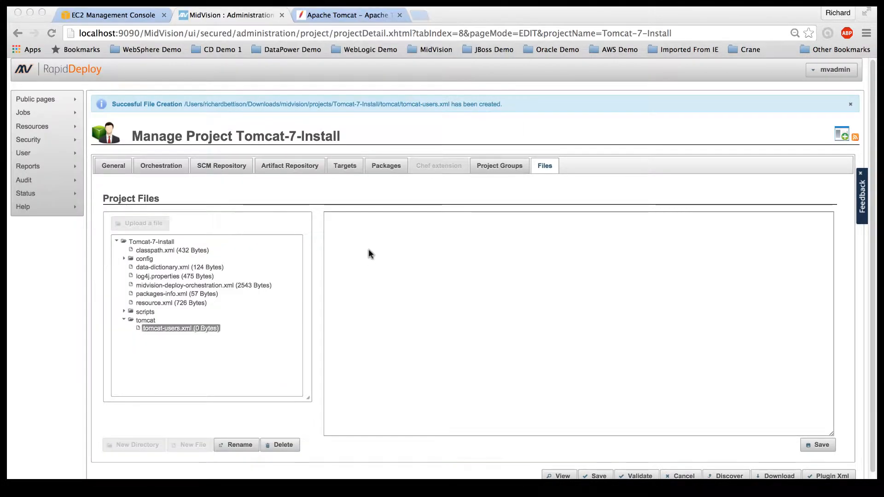
Step: Paste the copied Tomcat users configuration into the empty tomcat-users.xml editor
click(348, 231)
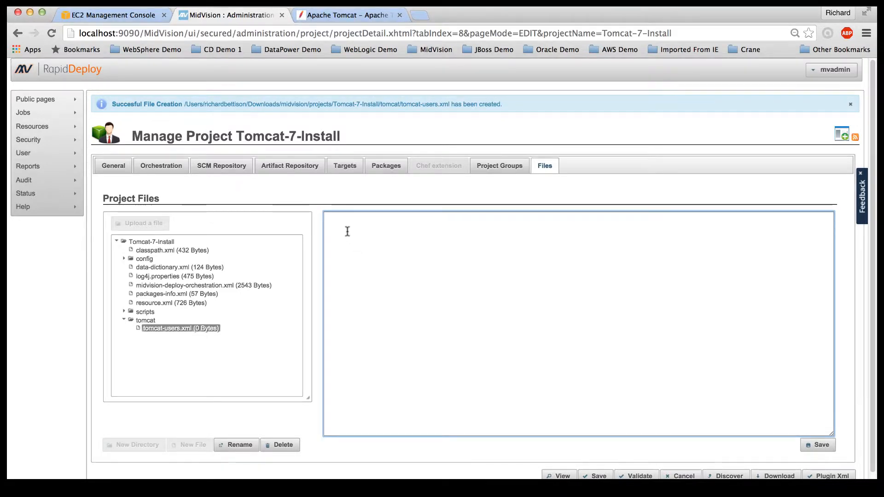
key(super+v)
scroll(608, 316, down, 1)
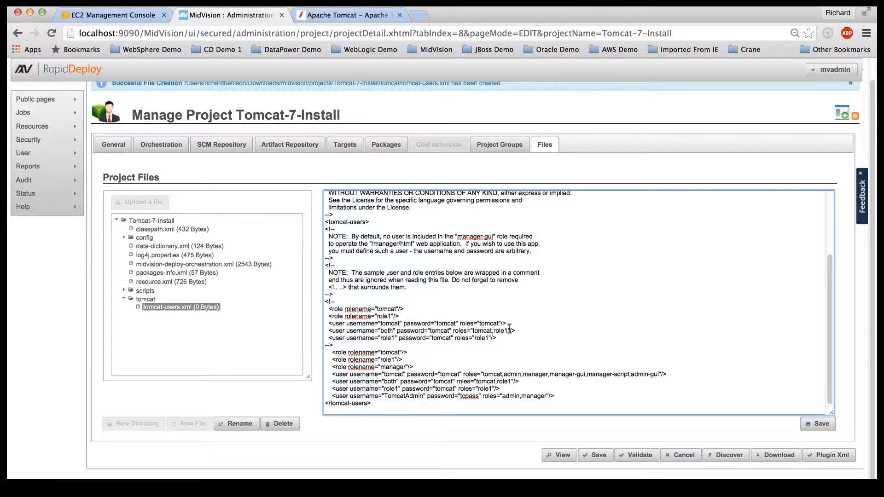
double_click(394, 374)
double_click(448, 374)
Step: Save tomcat-users.xml and the Tomcat-7-Install project, confirming both updates
click(818, 423)
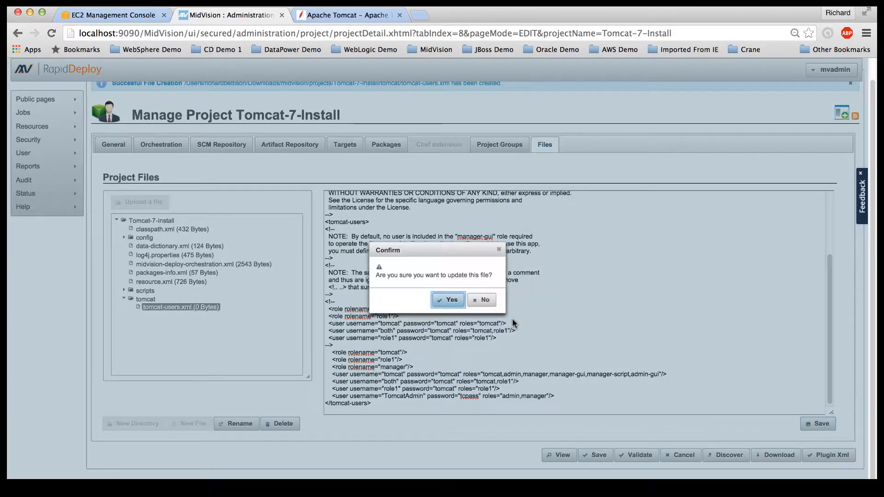
click(449, 300)
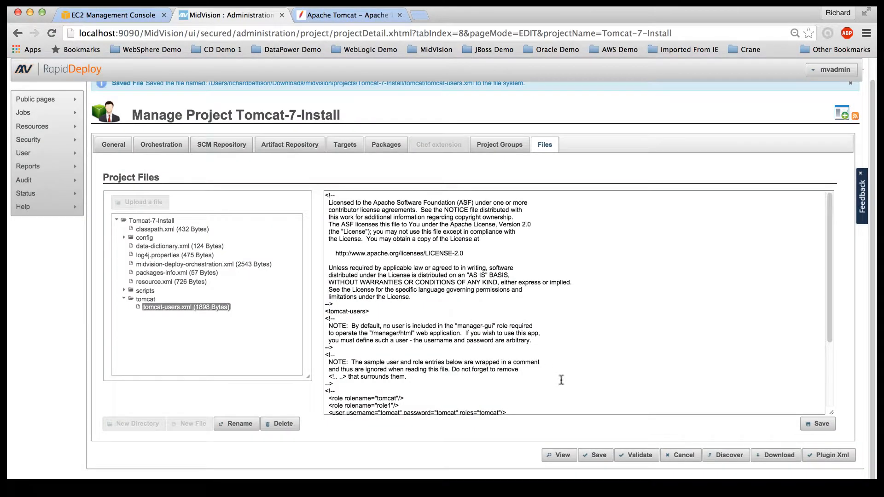
click(595, 455)
click(424, 299)
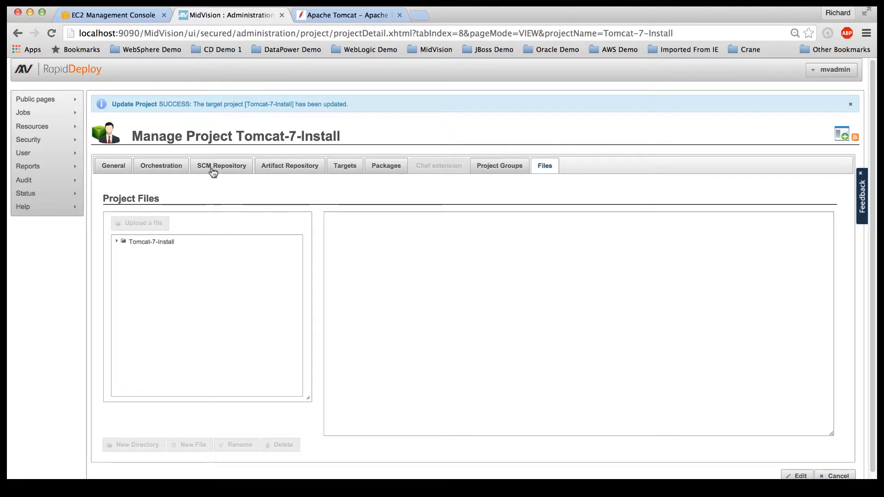
Step: Open the tomcat_linux server's Manage Server page from the project's Targets list
click(342, 167)
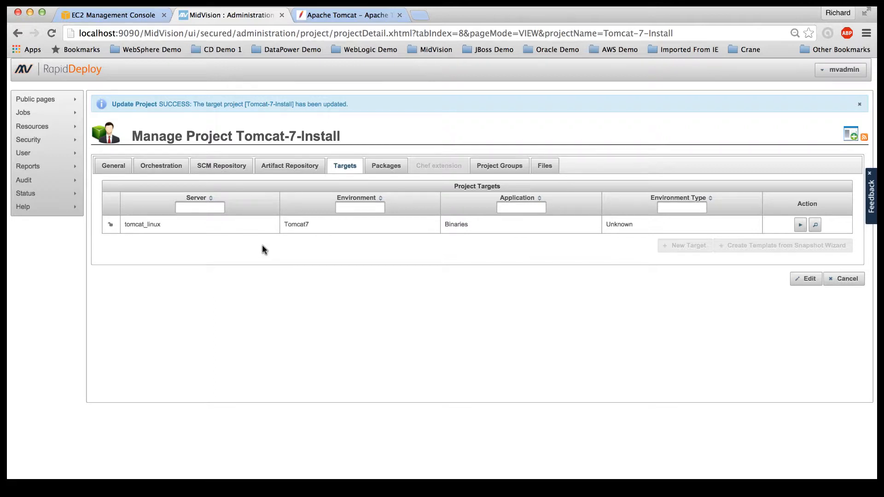
click(144, 229)
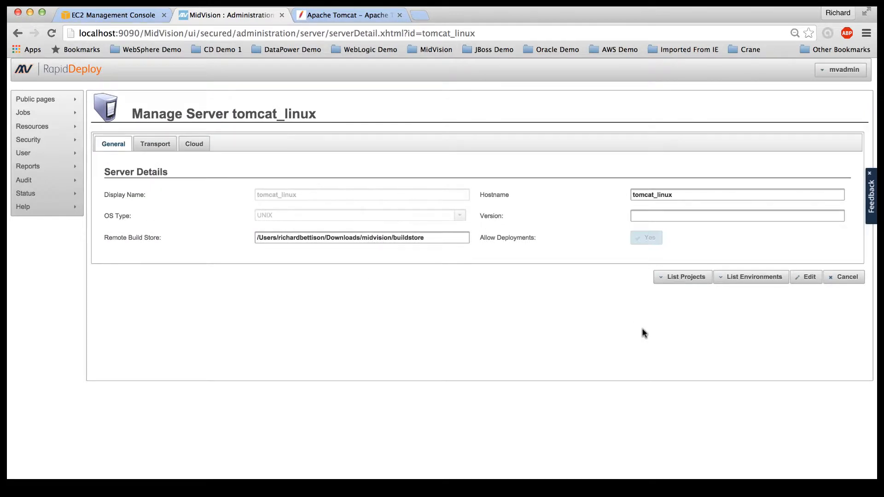
Step: Edit the tomcat_linux hostname and review its transport settings (agent port 20000, secure port 20443)
click(806, 278)
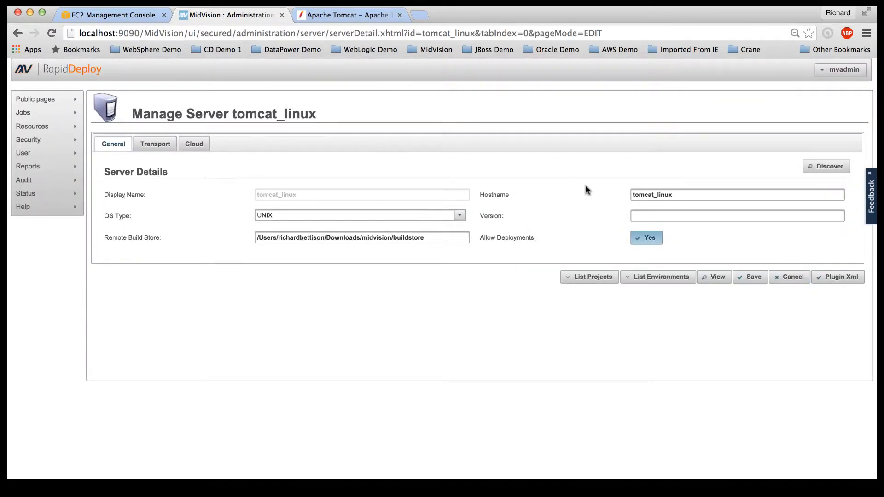
drag(674, 195, 623, 196)
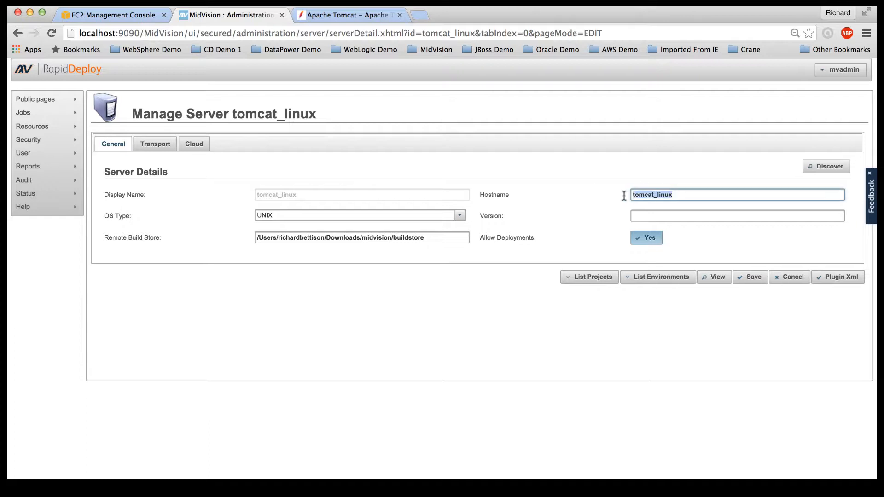
text(localhost)
click(152, 144)
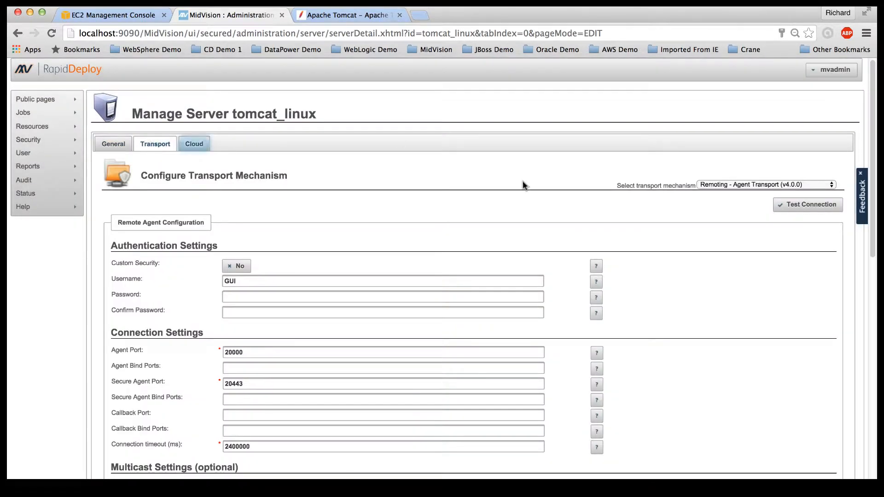
scroll(663, 208, down, 5)
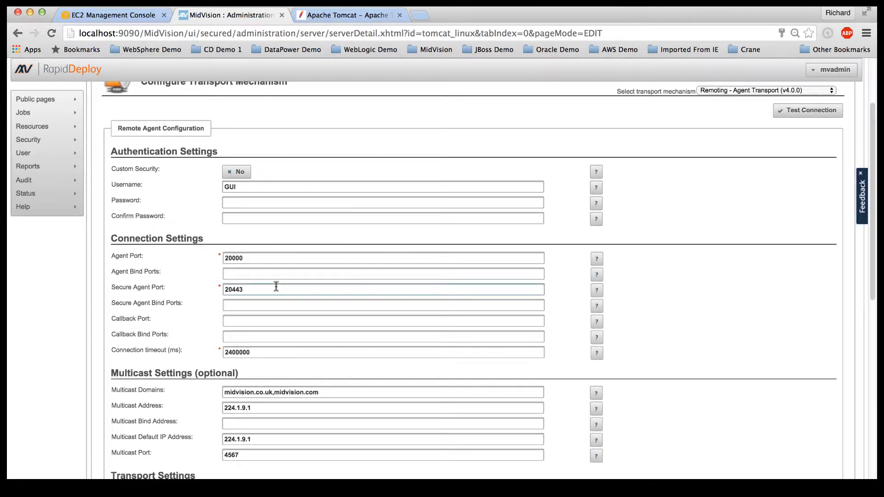
scroll(276, 289, down, 10)
scroll(276, 289, down, 10)
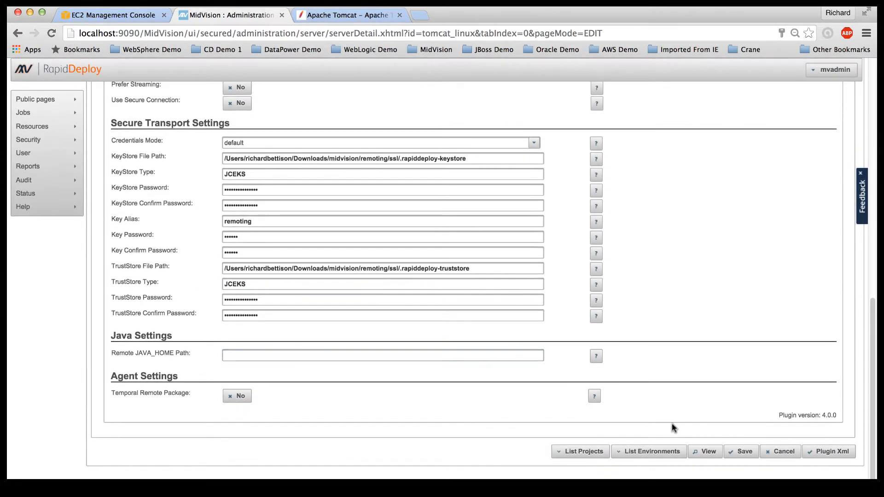
Step: Save the tomcat_linux server and list its environments, showing Tomcat7
click(738, 459)
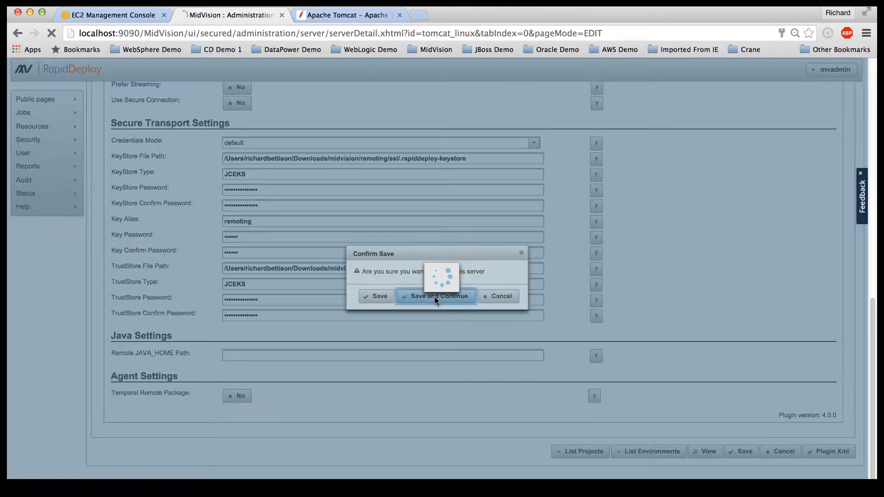
click(436, 297)
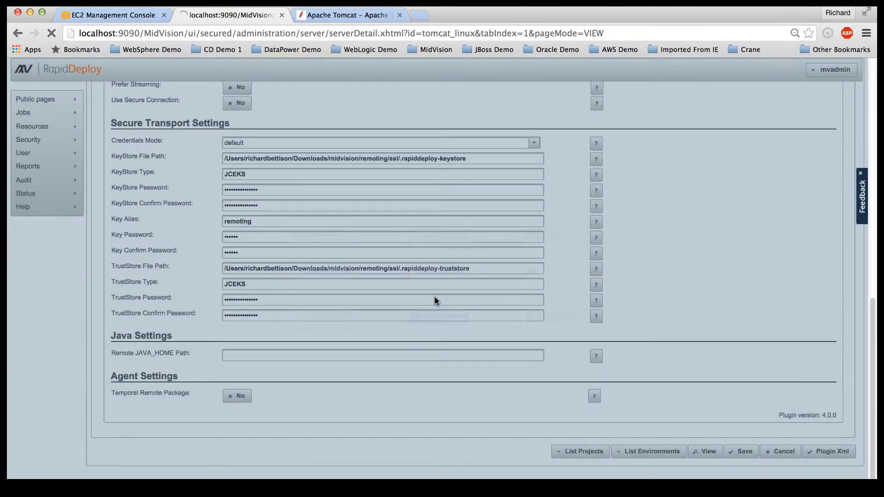
scroll(435, 297, down, 2)
scroll(434, 296, up, 4)
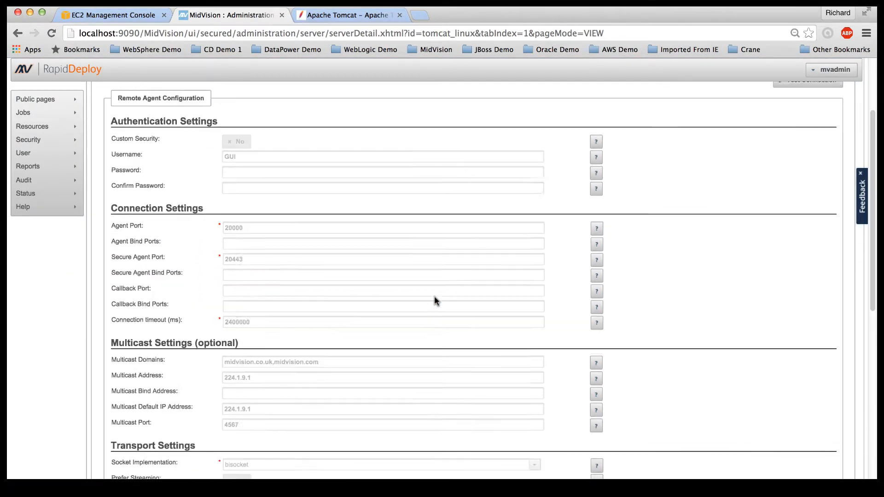
scroll(435, 296, down, 7)
scroll(434, 300, down, 3)
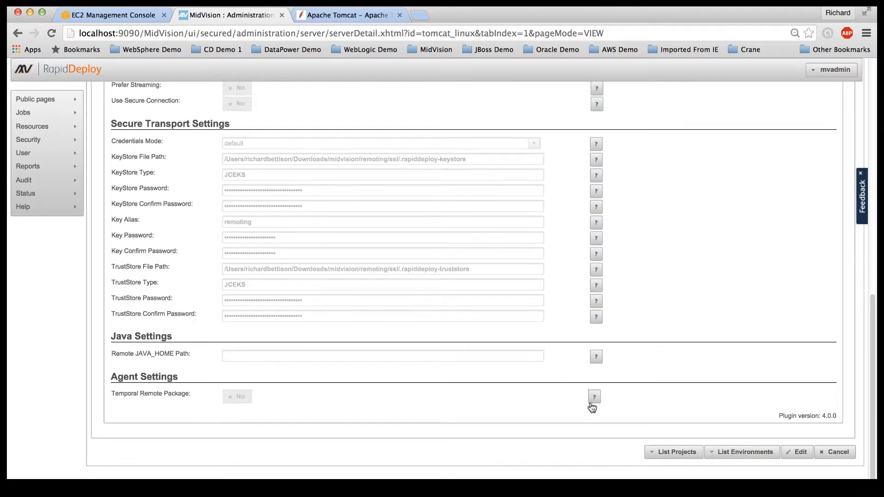
click(740, 450)
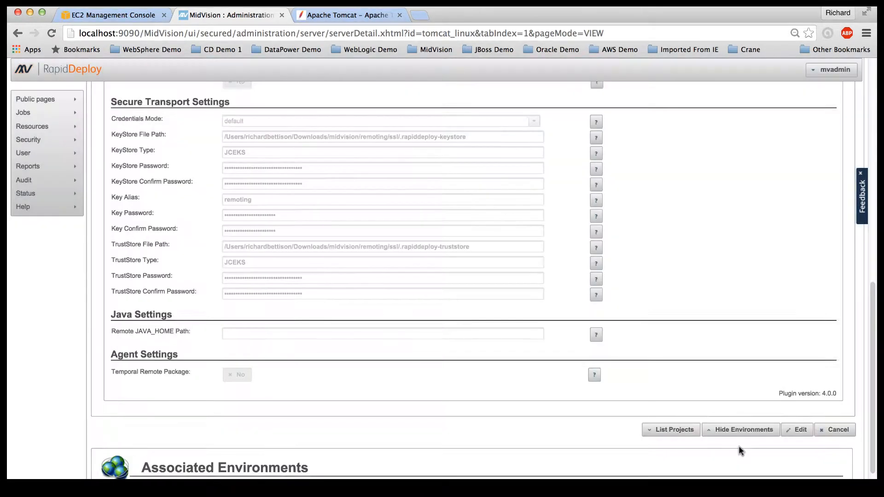
scroll(740, 450, down, 3)
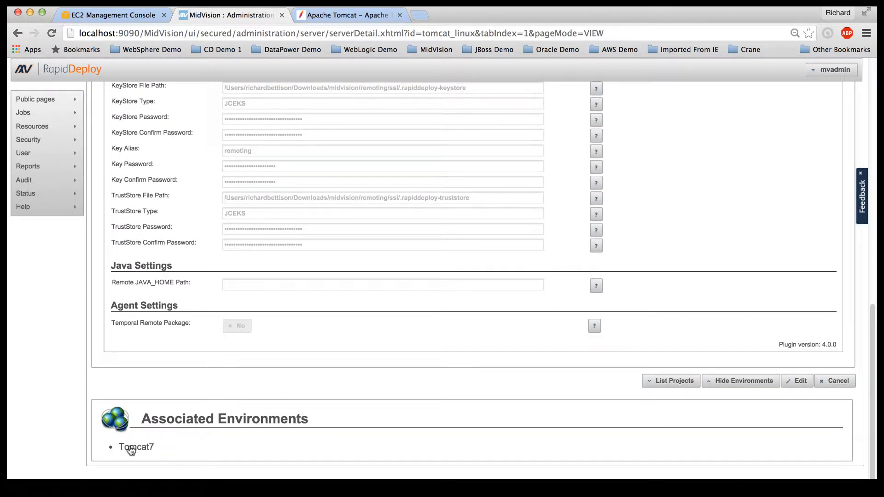
Step: Set the Tomcat7 environment's product to Tomcat 7 Web Server Environment (v4.0.0)
click(132, 449)
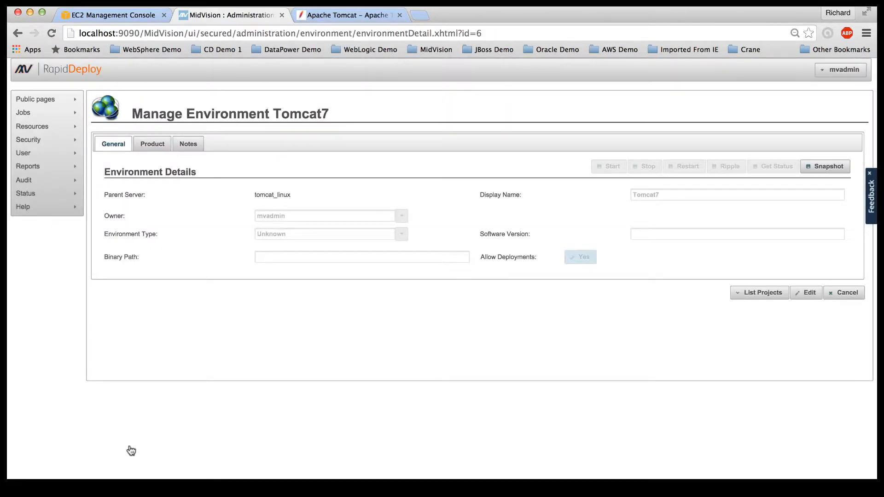
click(801, 294)
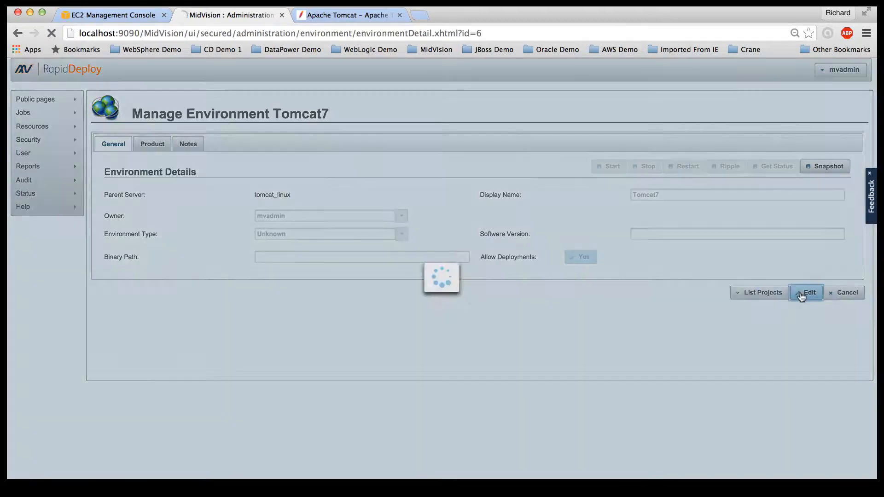
click(154, 142)
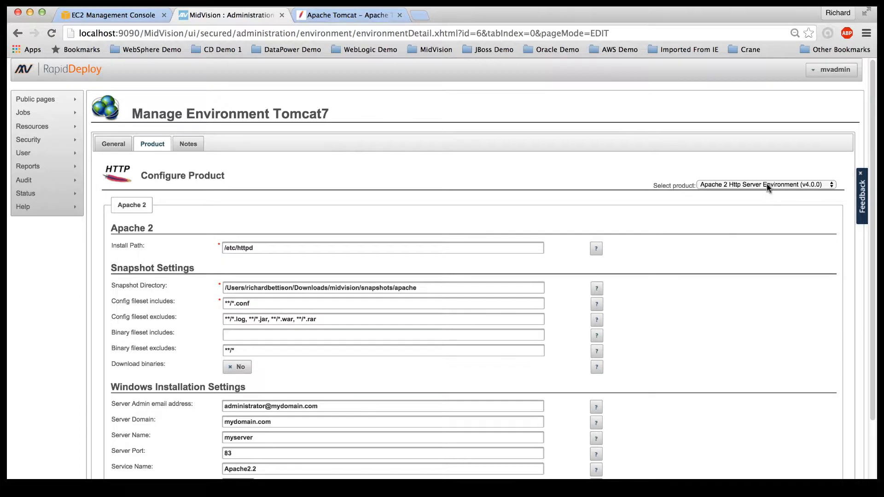
click(767, 186)
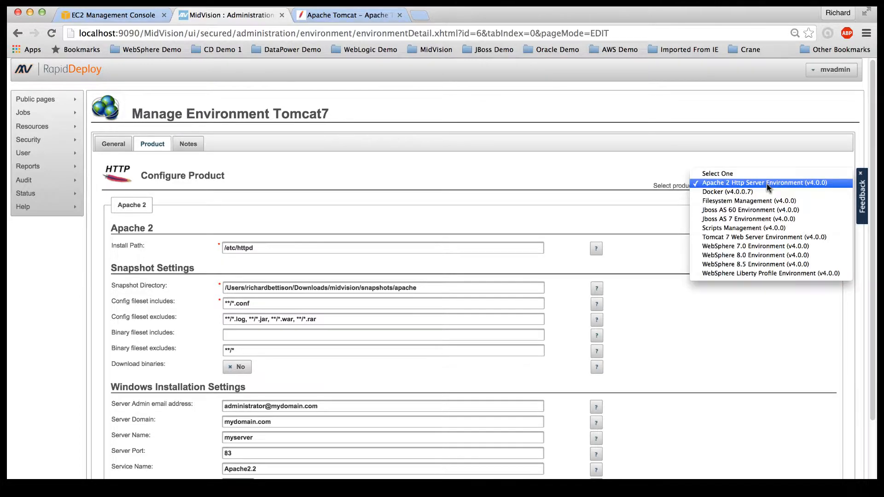
click(755, 237)
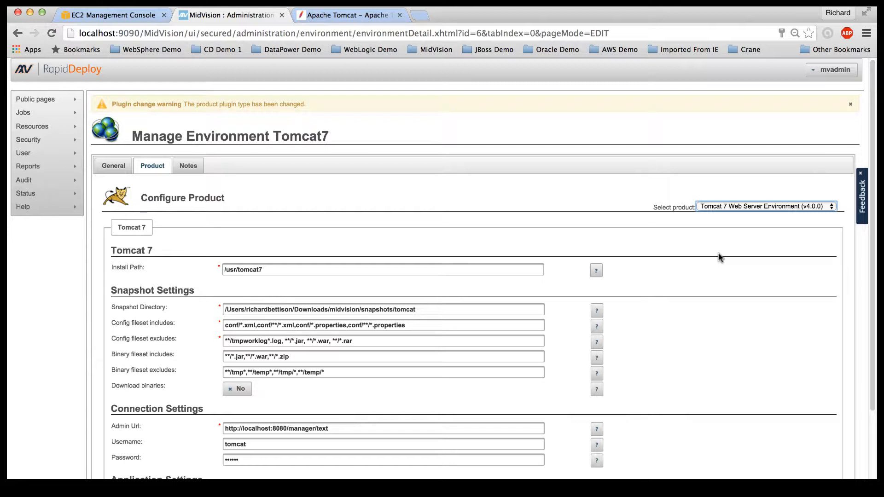
Step: Change the Tomcat7 install path to /usr/local/tomcat7
click(292, 269)
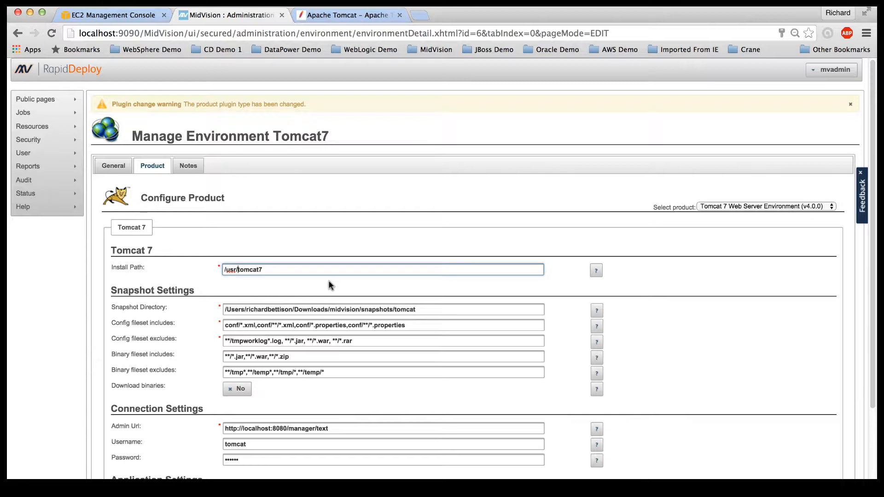
text(local/)
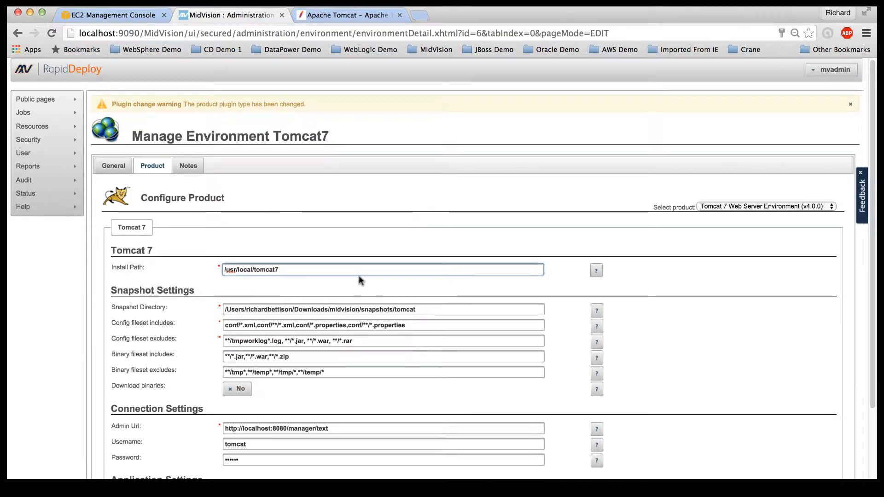
scroll(360, 276, down, 3)
scroll(359, 276, down, 2)
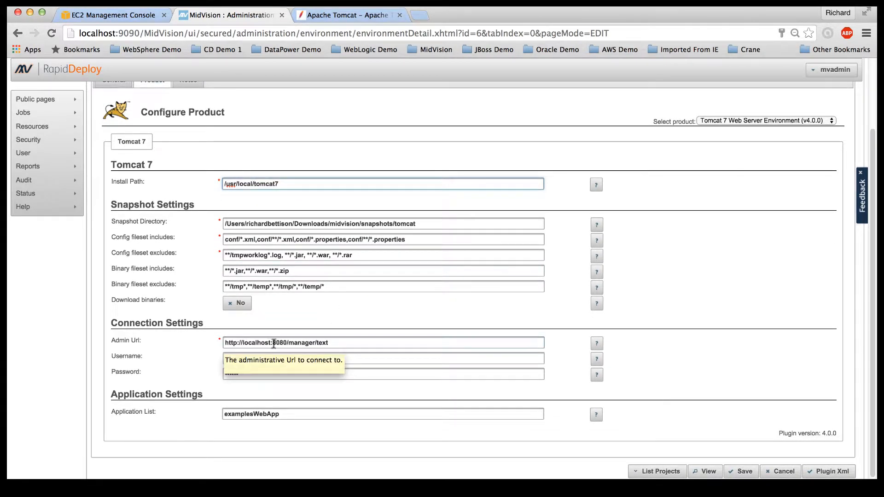
Step: Select the Admin Url value and re-enter the account password in the password field
click(338, 340)
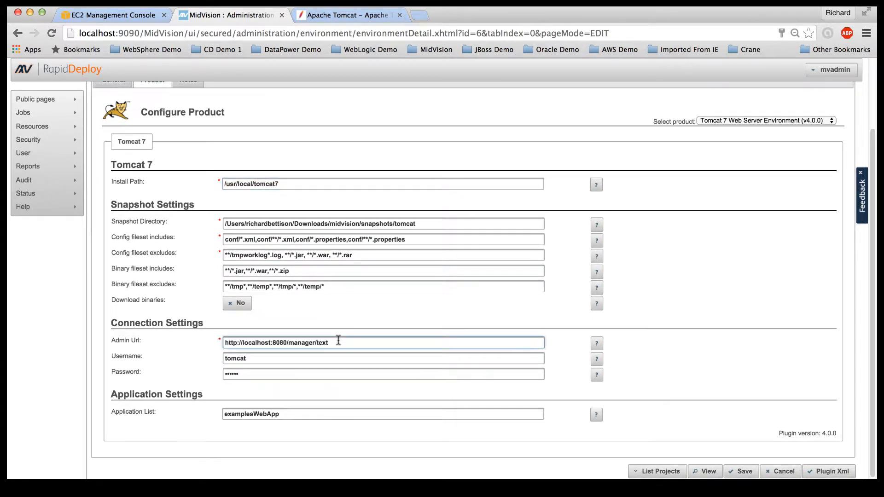
drag(338, 340, 224, 342)
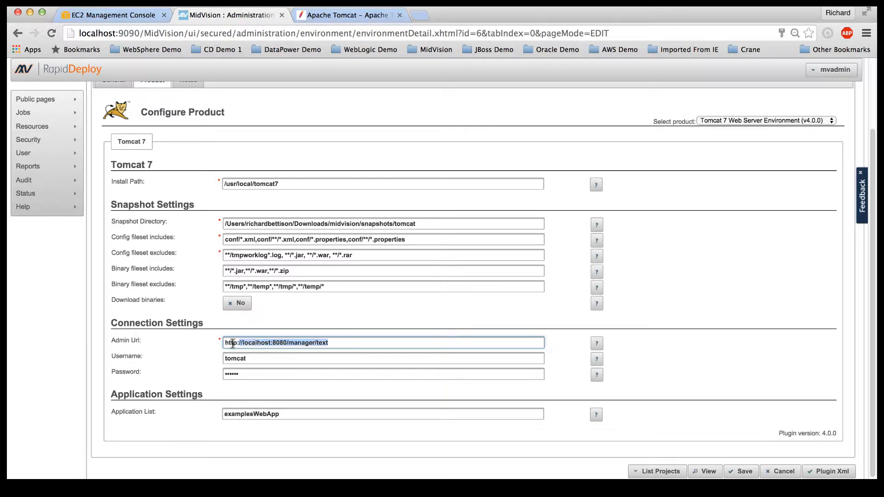
click(238, 359)
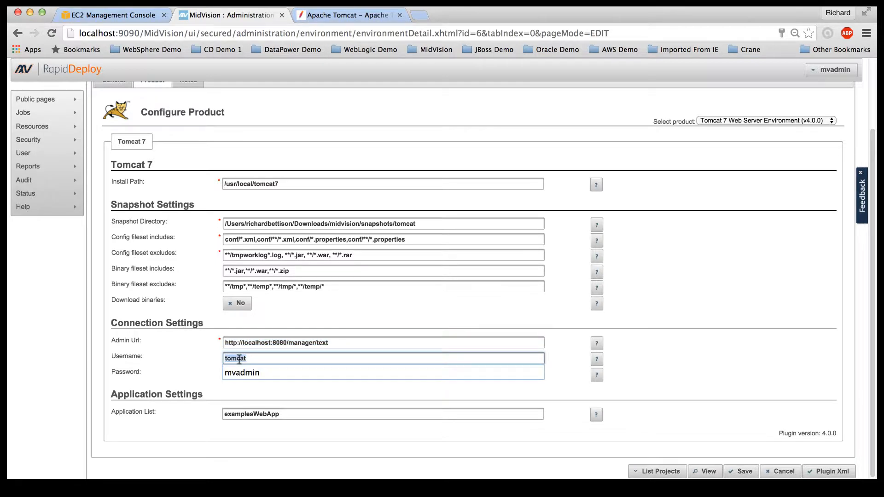
click(232, 375)
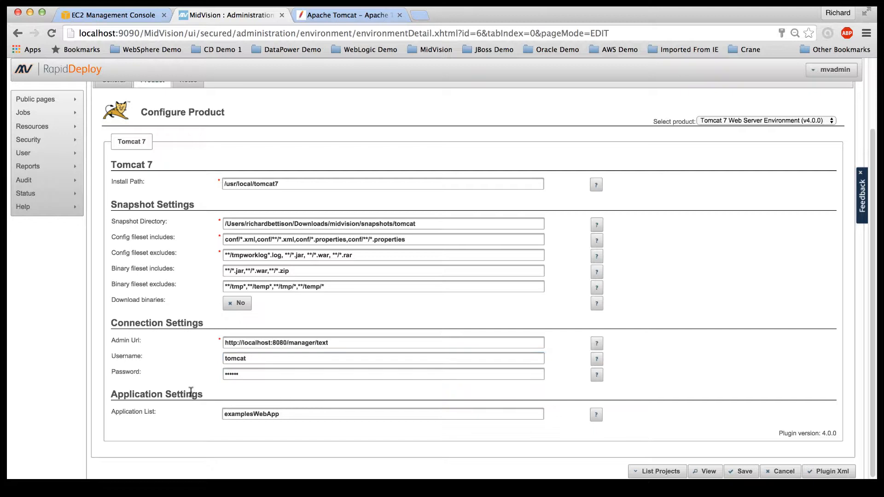
double_click(232, 376)
text(•••)
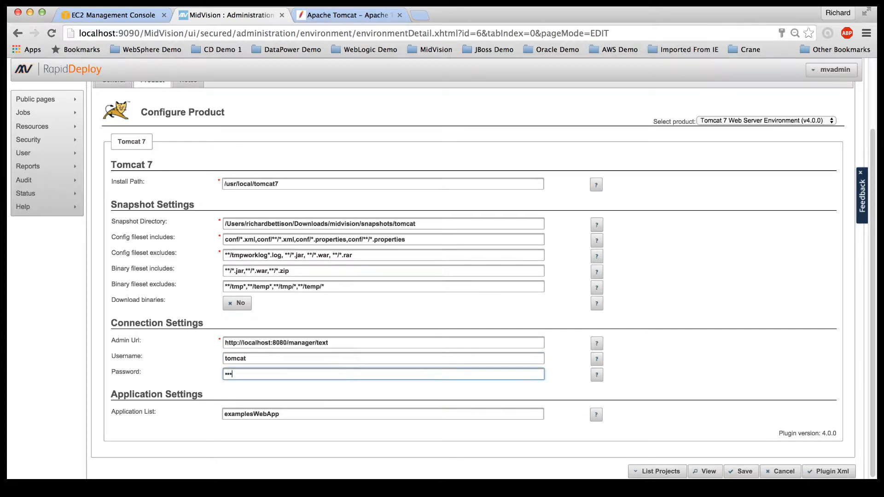
scroll(277, 380, down, 1)
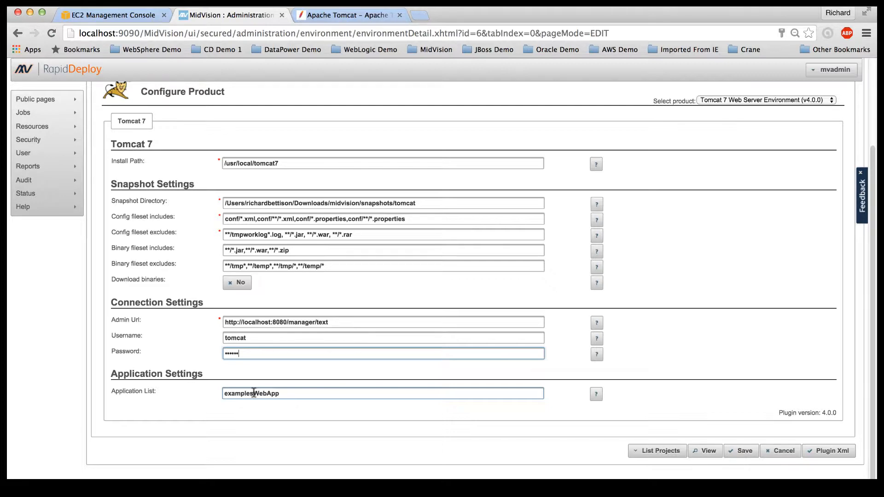
Step: Save and confirm the Tomcat7 environment changes, then go to Resources > Projects
click(737, 450)
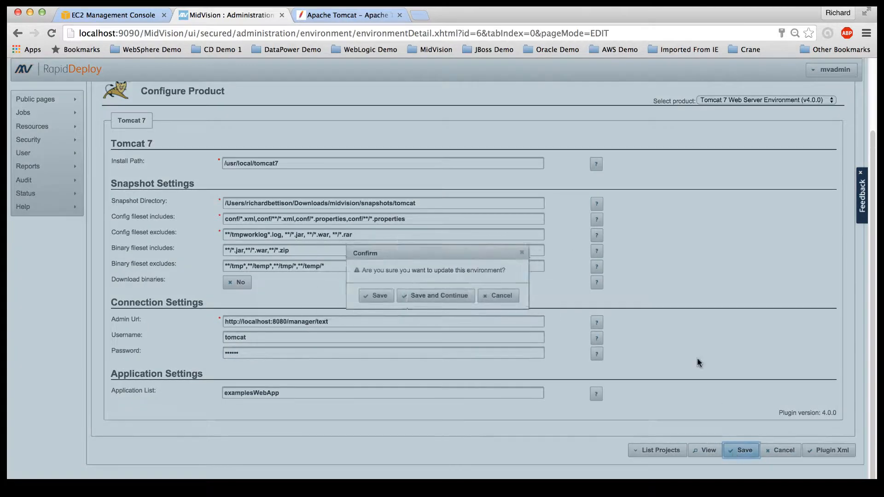
click(437, 297)
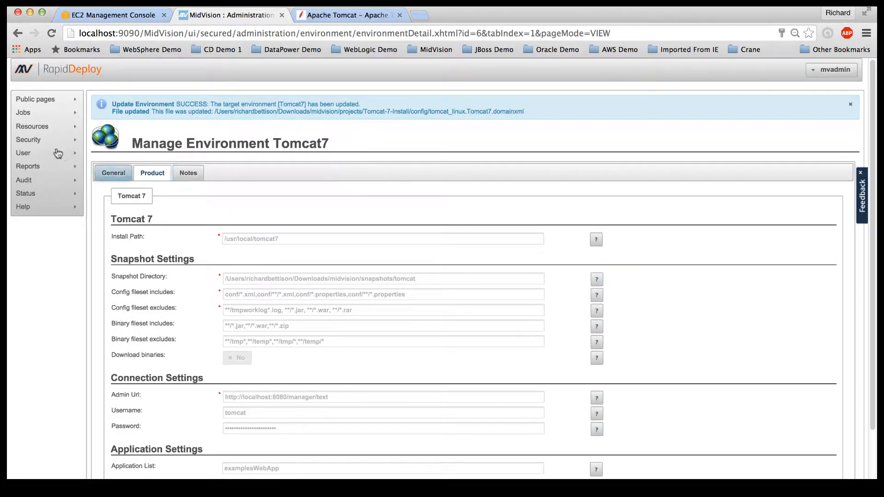
mouse_move(37, 125)
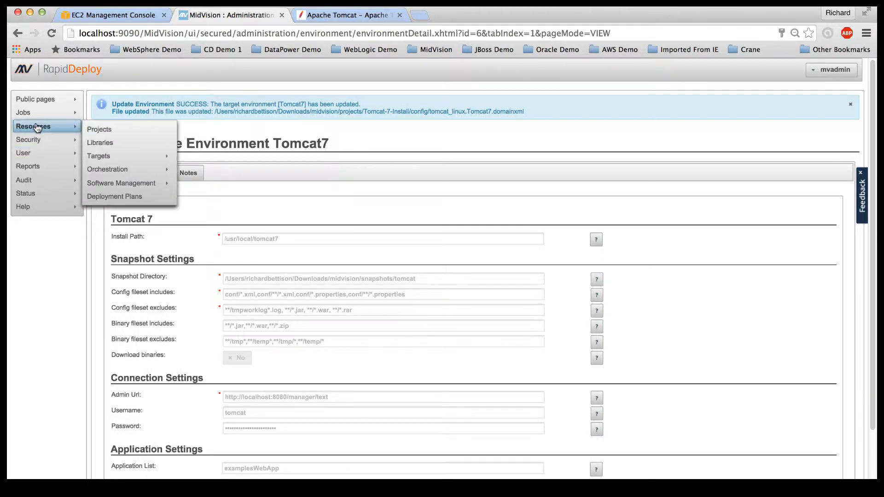
click(114, 134)
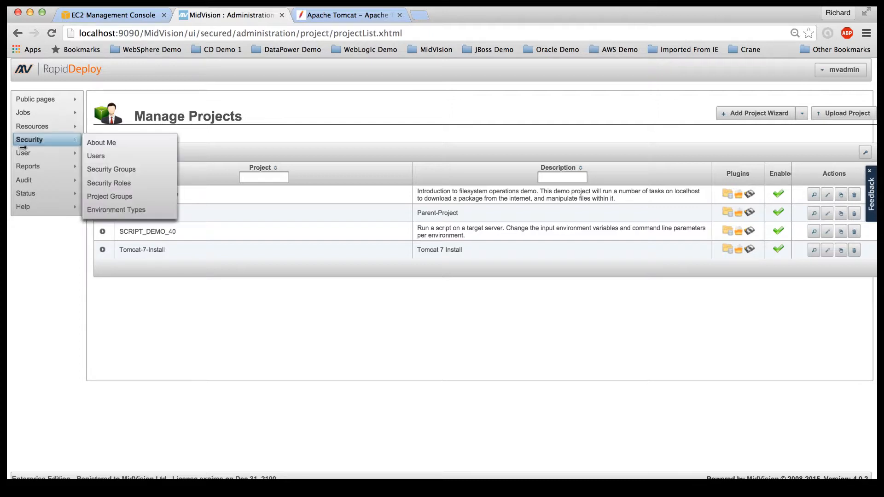
Step: Request package Tomcat-7-Install-0.0.4 from the Tomcat-7-Install project's Packages tab and refresh the list
click(827, 251)
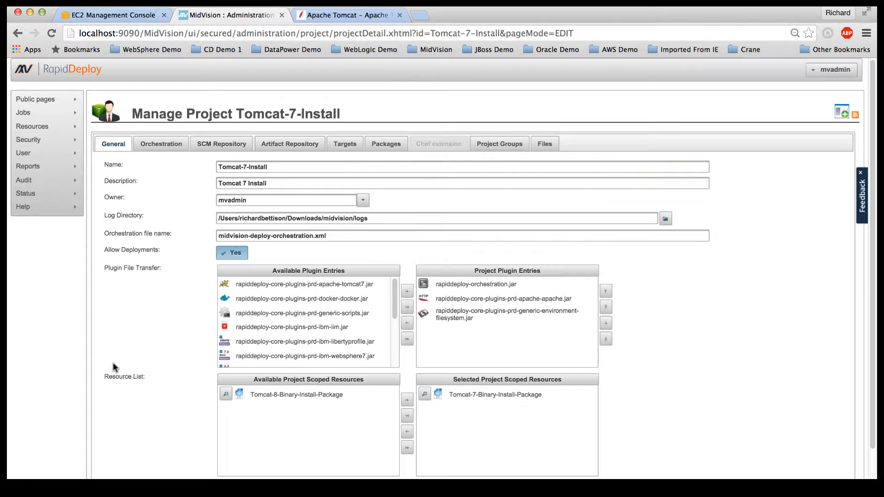
click(385, 140)
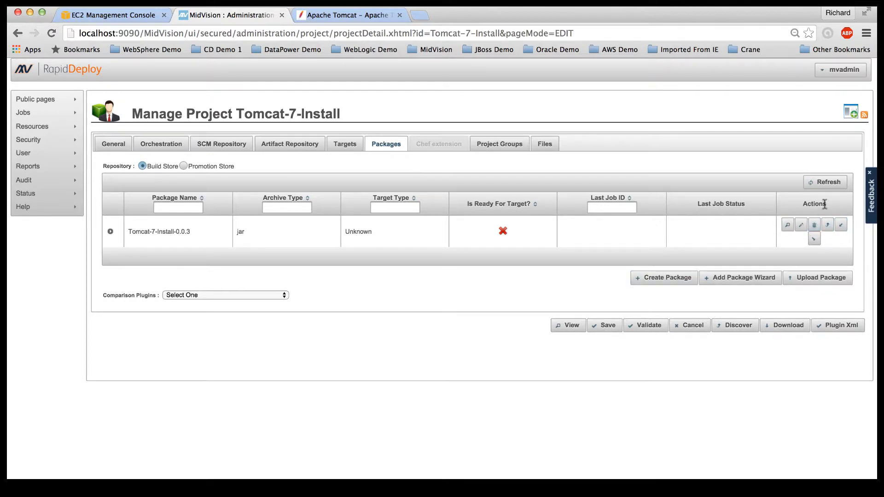
click(664, 283)
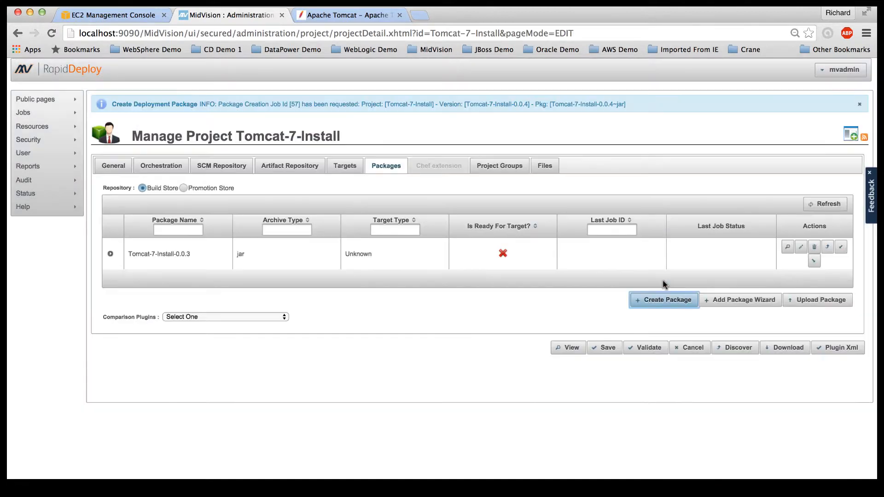
click(828, 204)
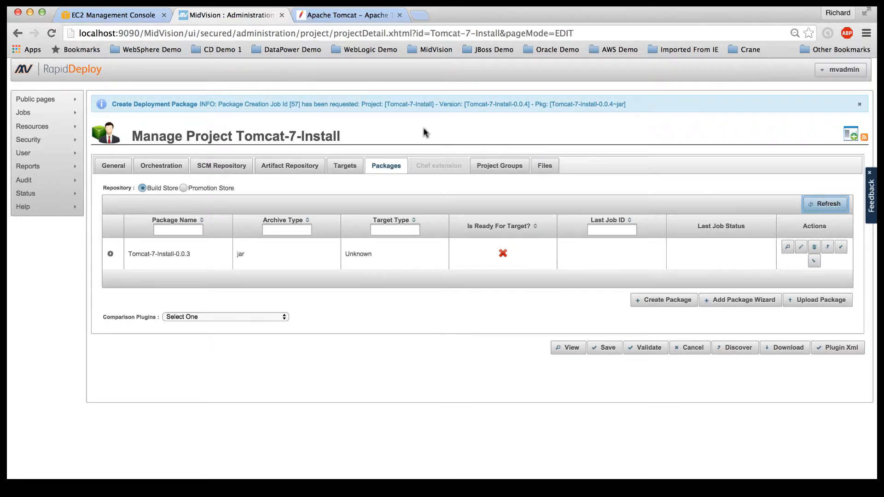
mouse_move(32, 114)
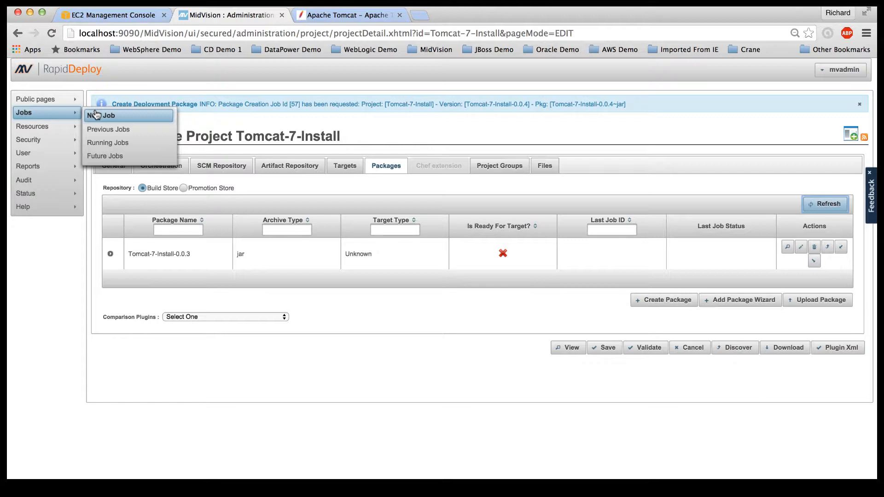
Step: Check job 57's log for a successful Tomcat-7-Install-0.0.4.jar build, then bring up the Terminal
click(102, 143)
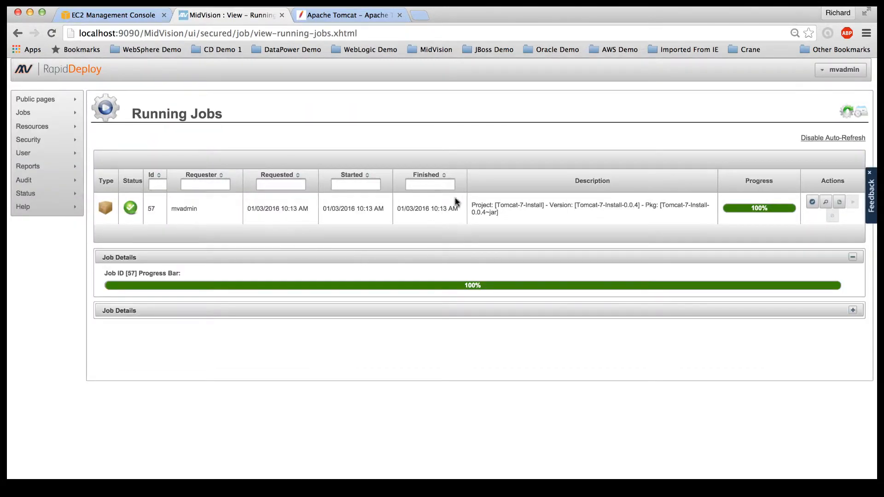
click(824, 203)
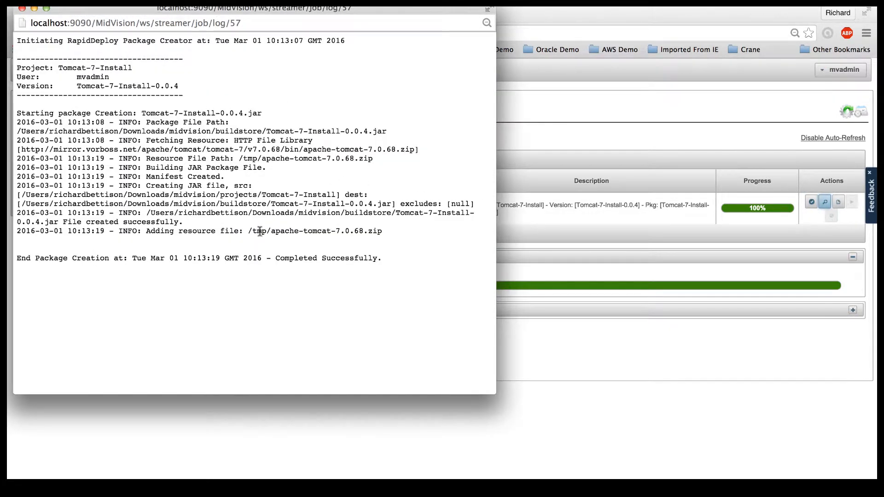
click(22, 9)
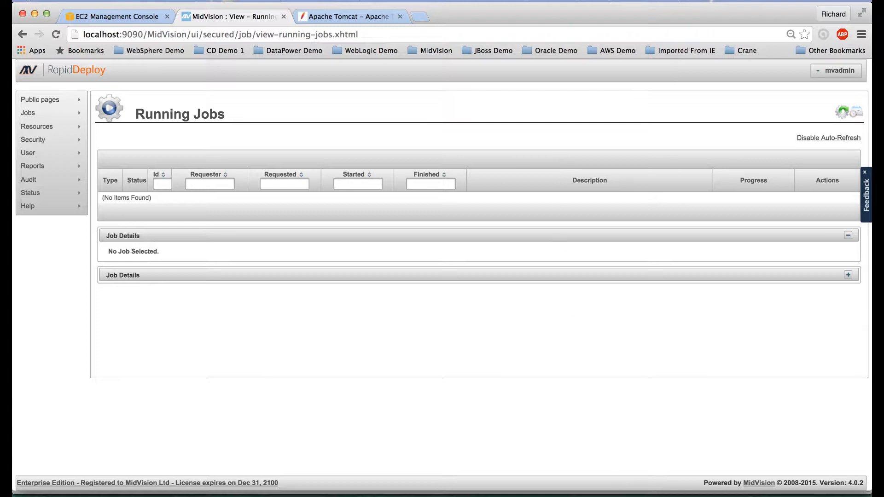
click(621, 493)
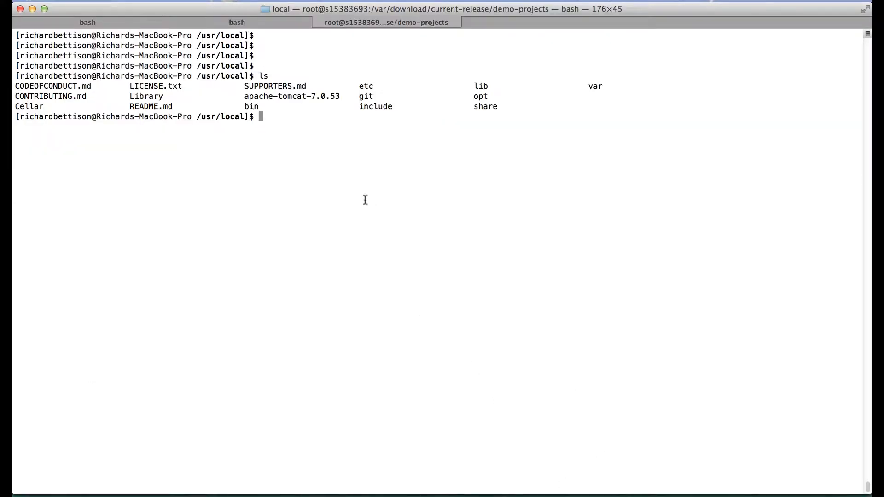
Step: Run ls in /usr/local to confirm apache-tomcat-7.0.53, then return to Chrome
text(ls)
key(Return)
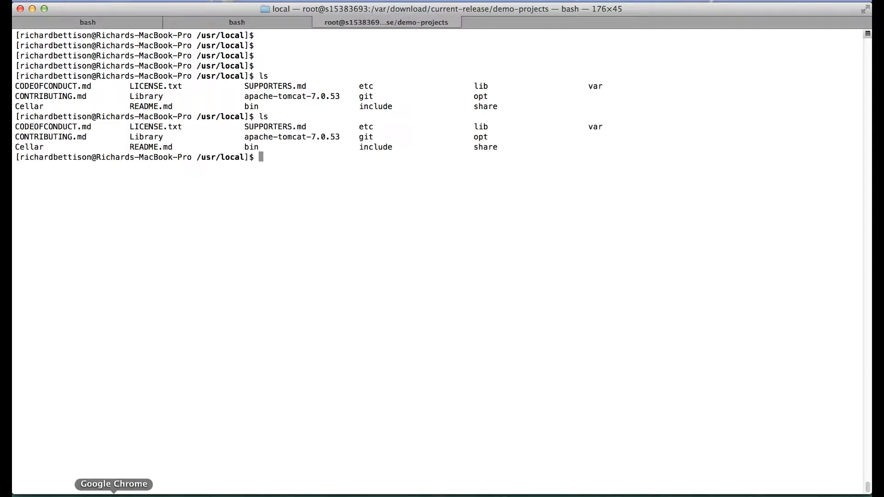
click(113, 494)
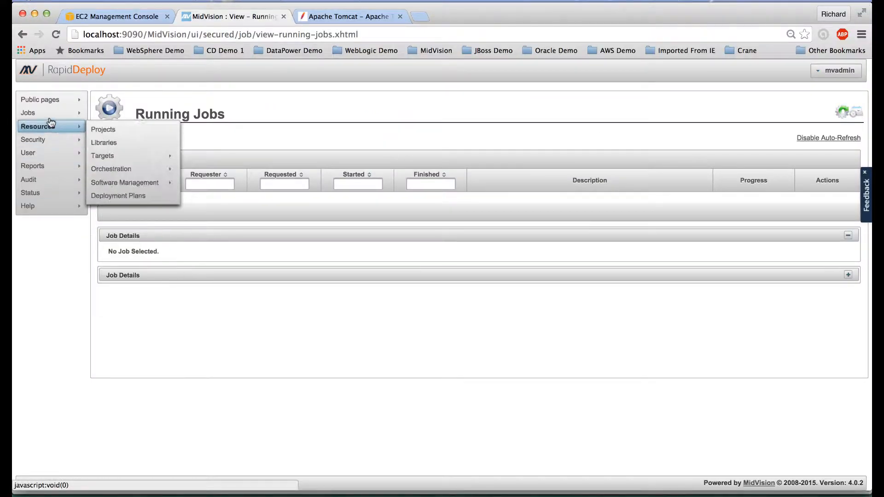
Step: Schedule and start a Tomcat-7-Install-0.0.4 deployment job to tomcat_linux.Tomcat7.Binaries, skipping to finish
mouse_move(49, 116)
click(106, 115)
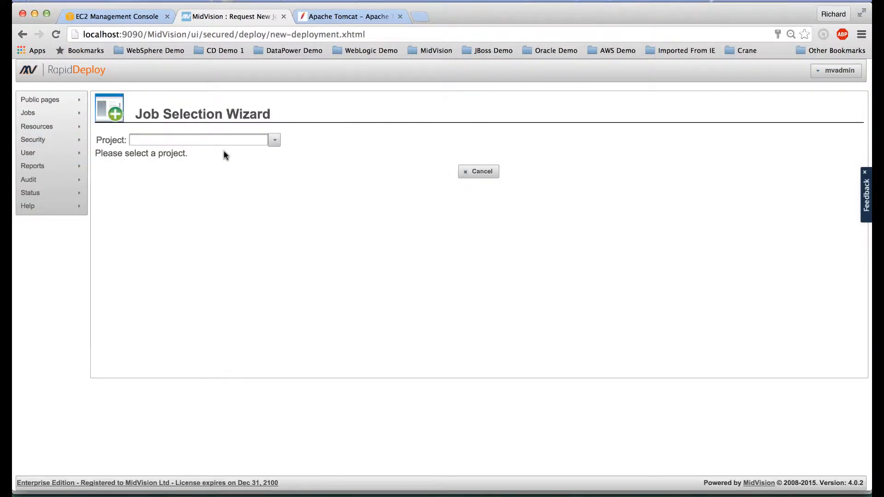
click(274, 142)
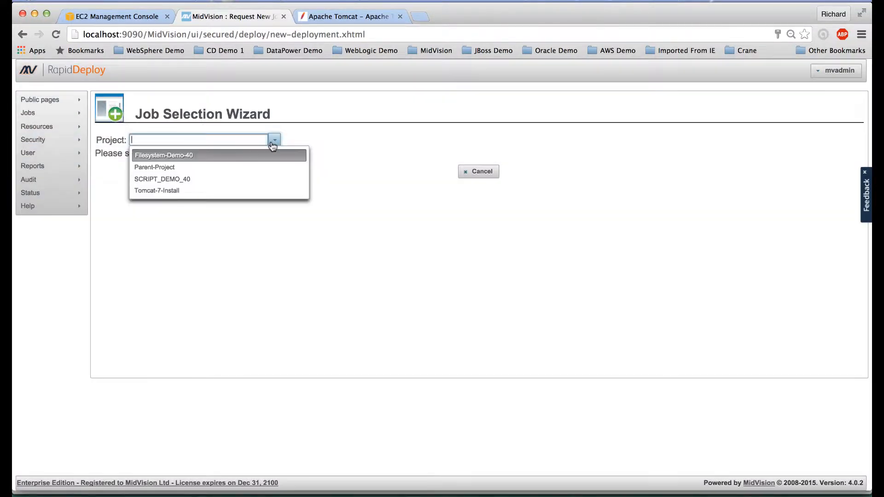
click(236, 191)
double_click(178, 214)
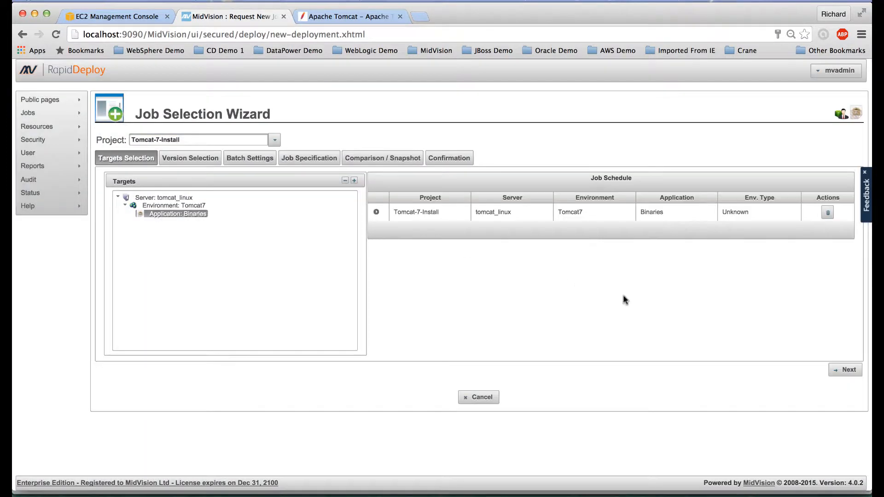
click(848, 371)
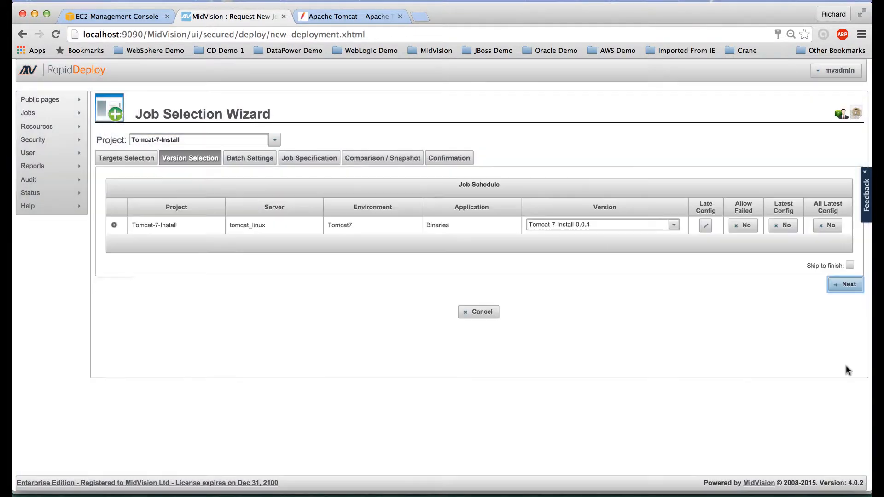
click(849, 266)
click(847, 284)
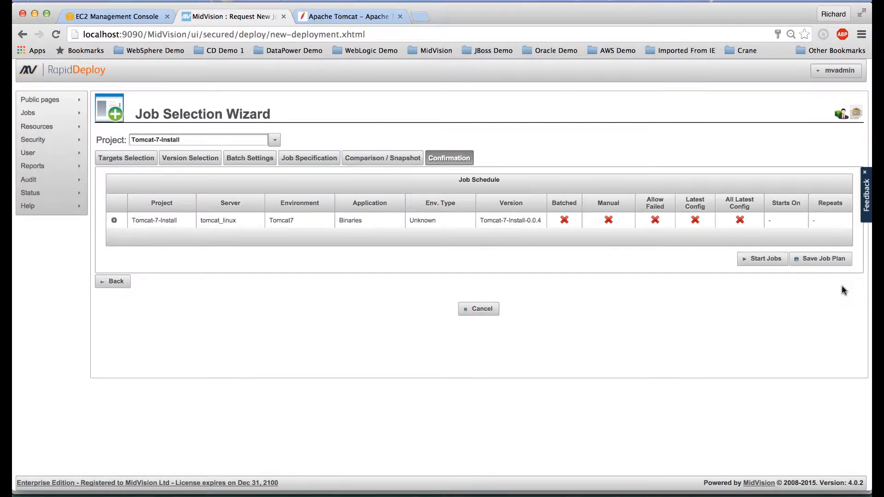
click(765, 258)
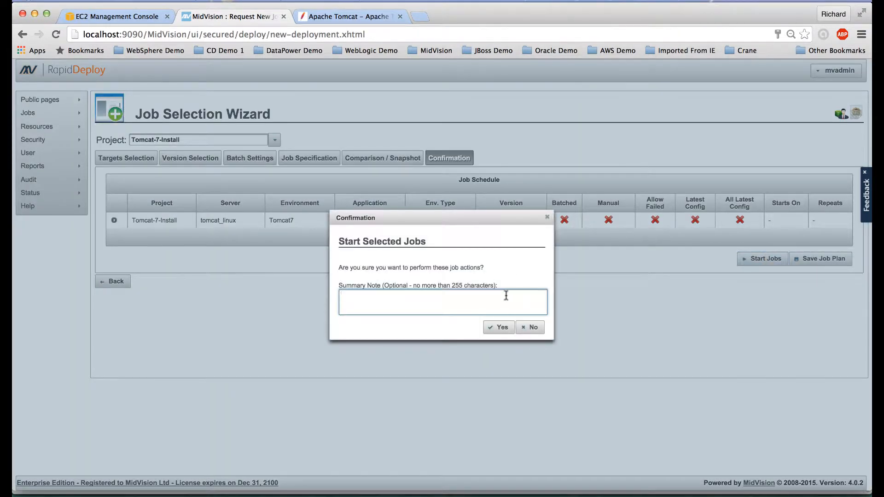
click(499, 329)
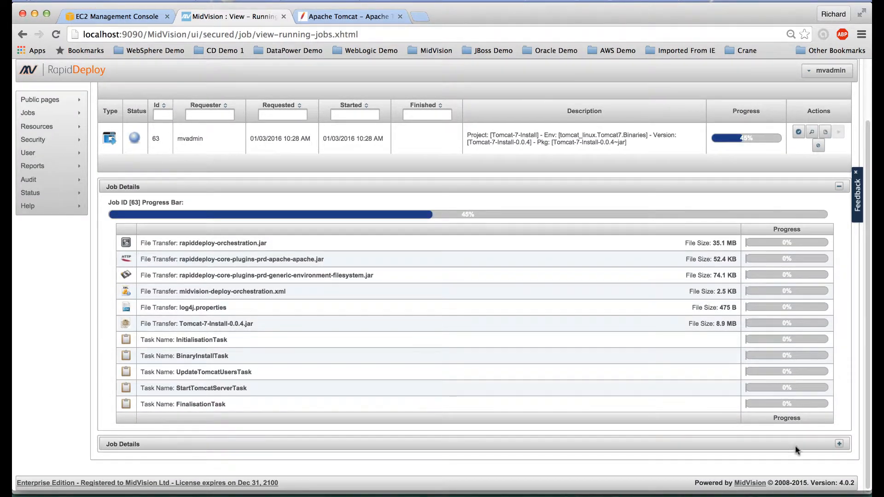
Step: Expand Job Details and follow job 63 until all file transfers and tasks reach 100%
click(839, 443)
scroll(689, 400, down, 3)
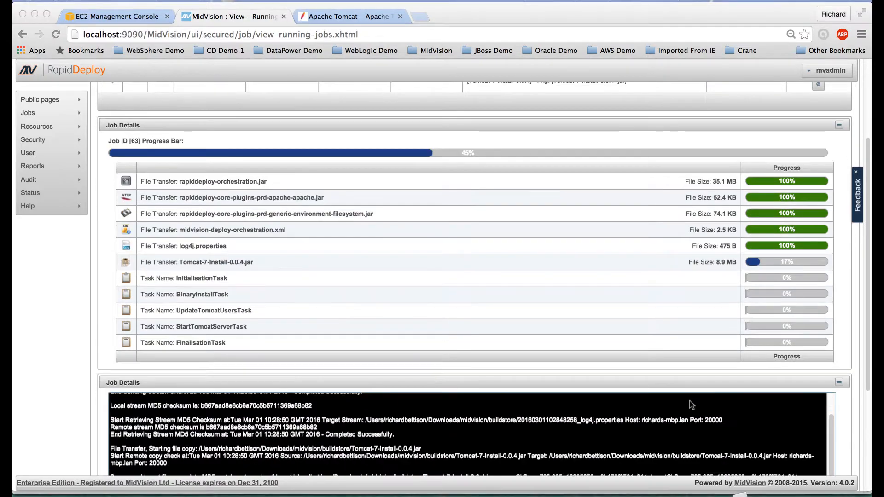
click(868, 375)
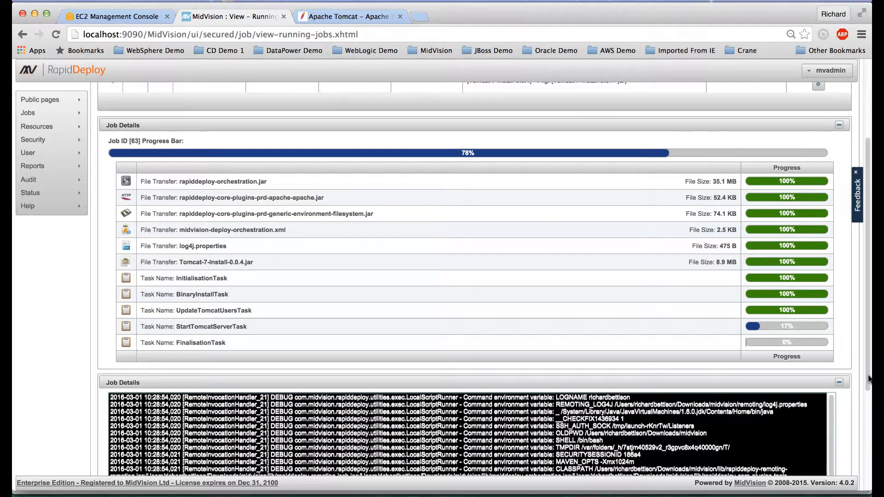
drag(868, 386, 870, 494)
scroll(752, 411, down, 5)
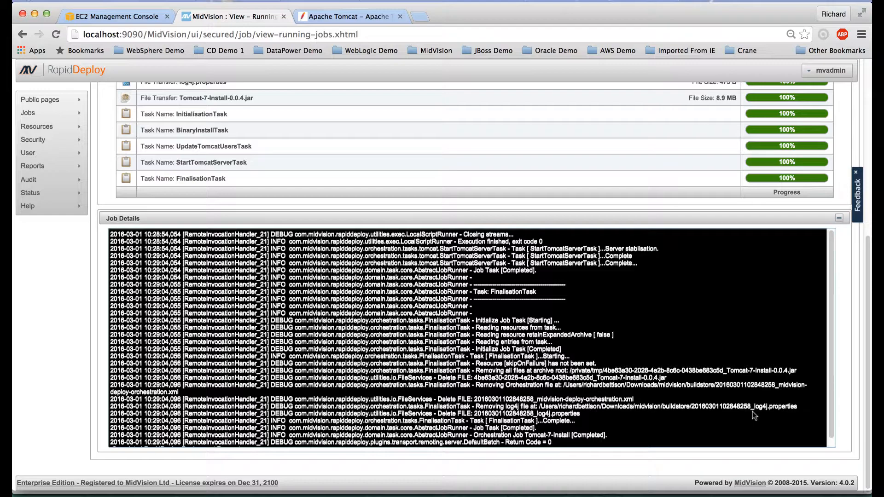
scroll(752, 412, up, 8)
scroll(752, 411, up, 3)
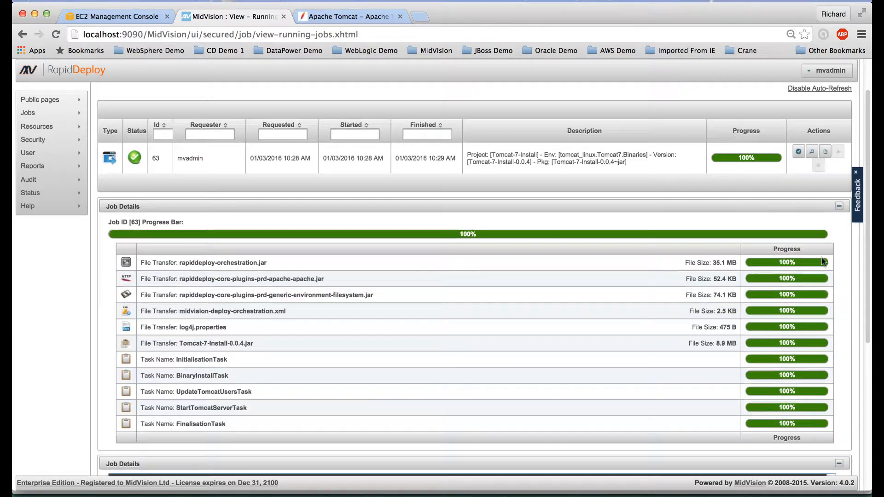
Step: View job 63's log full-screen to its end: Tomcat started, Return Code 0
click(811, 153)
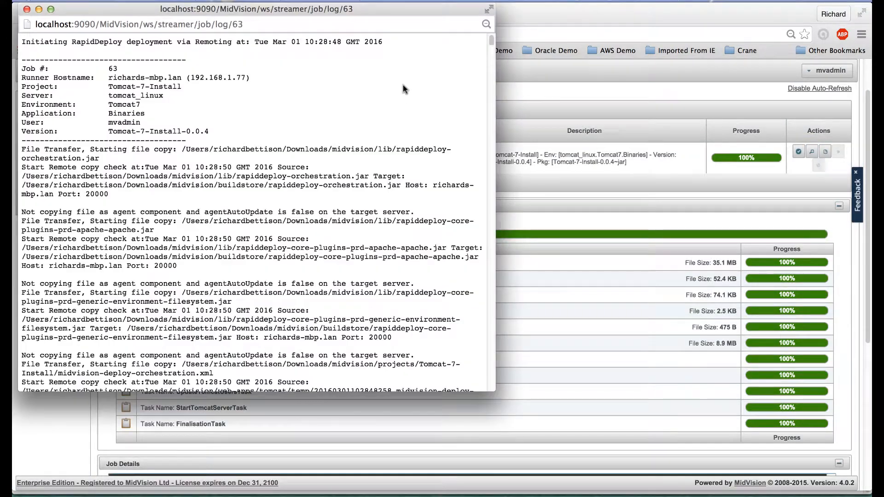
click(50, 10)
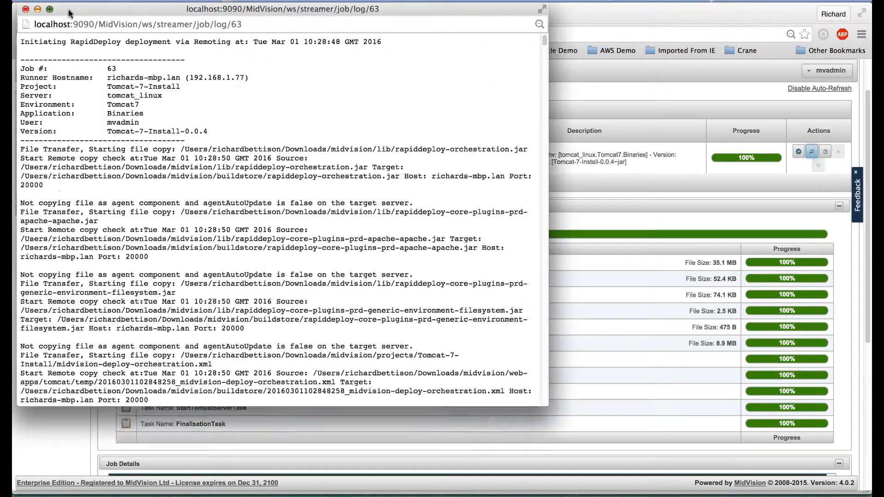
drag(867, 48, 859, 491)
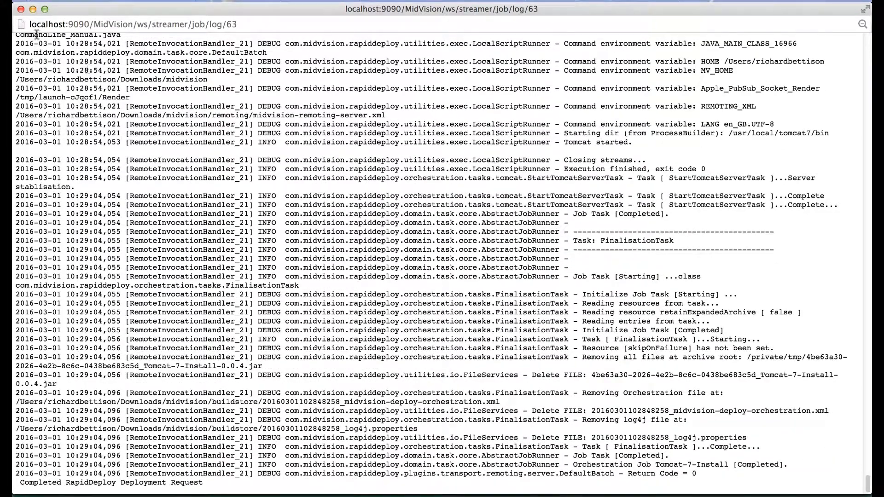
Step: Close the job log and load localhost:8080 in a new tab, showing Apache Tomcat 7.0.68
click(20, 9)
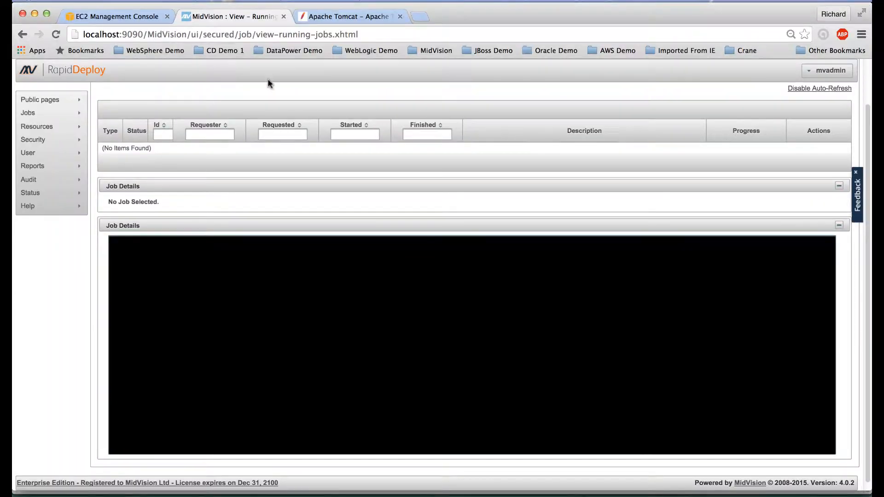
click(420, 17)
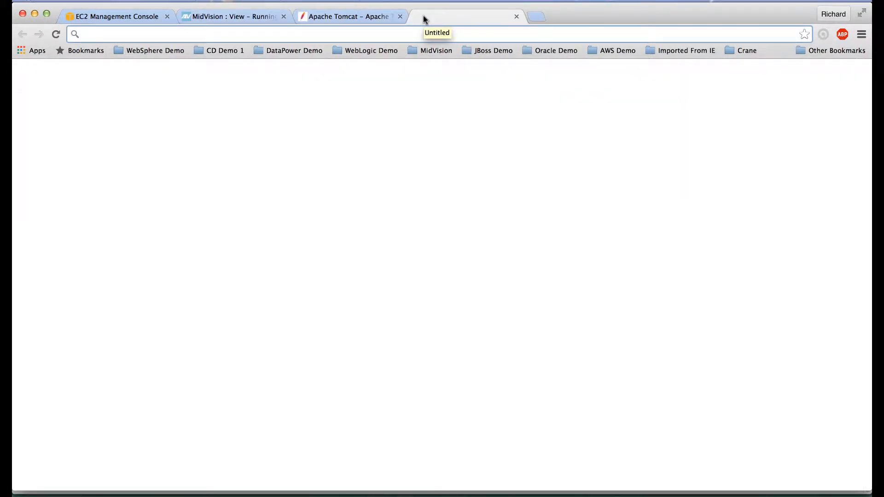
text(local)
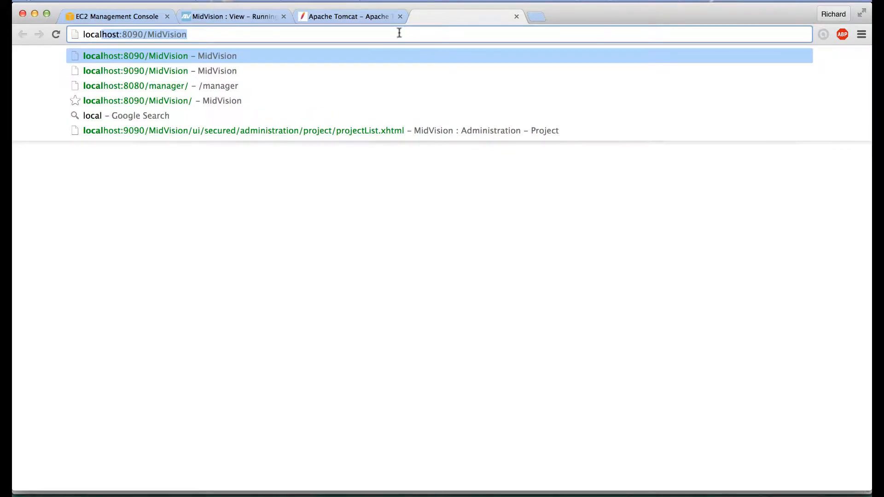
text(host:80)
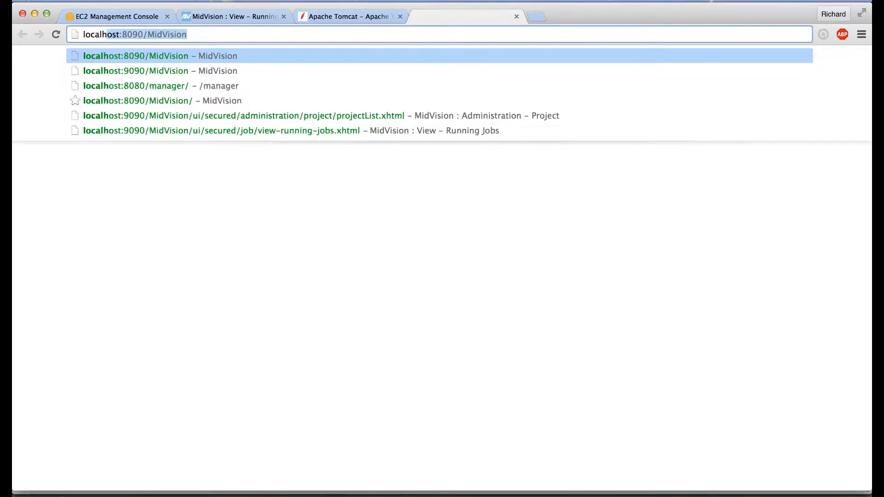
text(8)
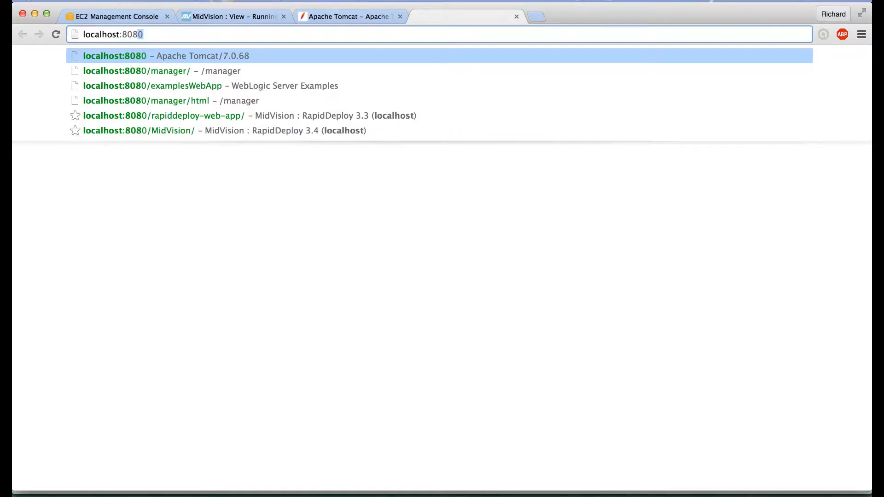
click(143, 56)
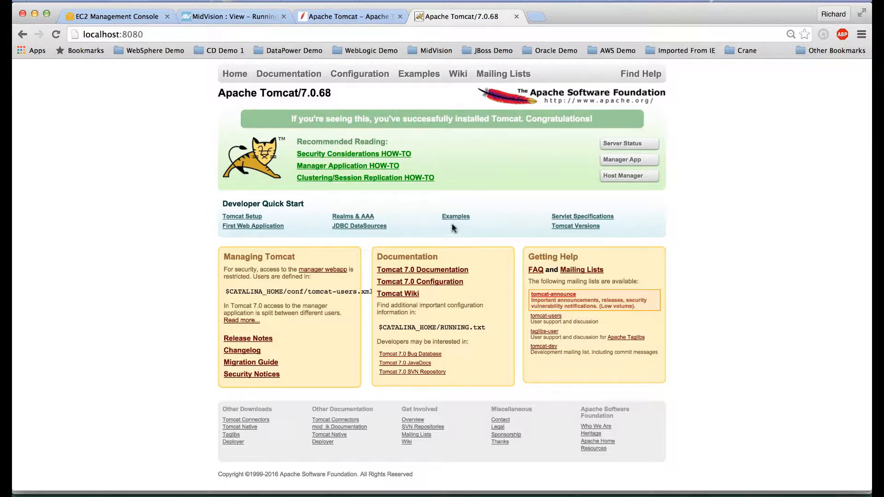
Step: Open Tomcat's Manager App to check all applications are running, then return to Running Jobs
click(627, 160)
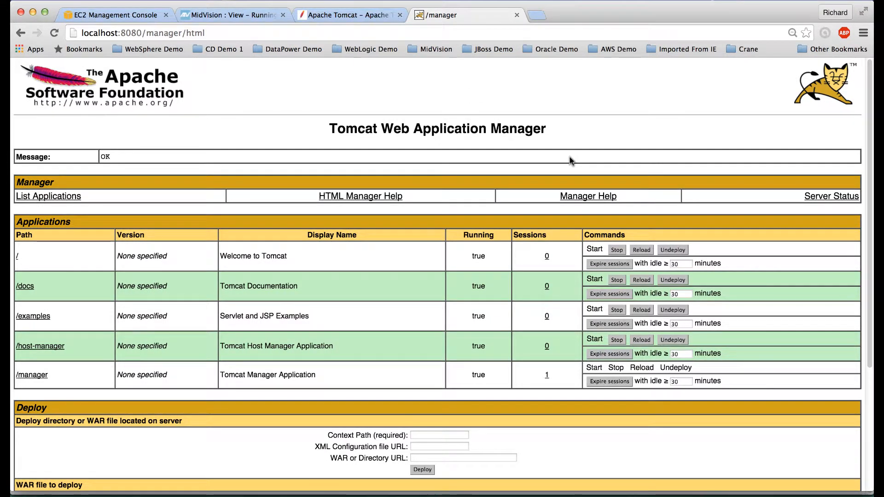
click(231, 16)
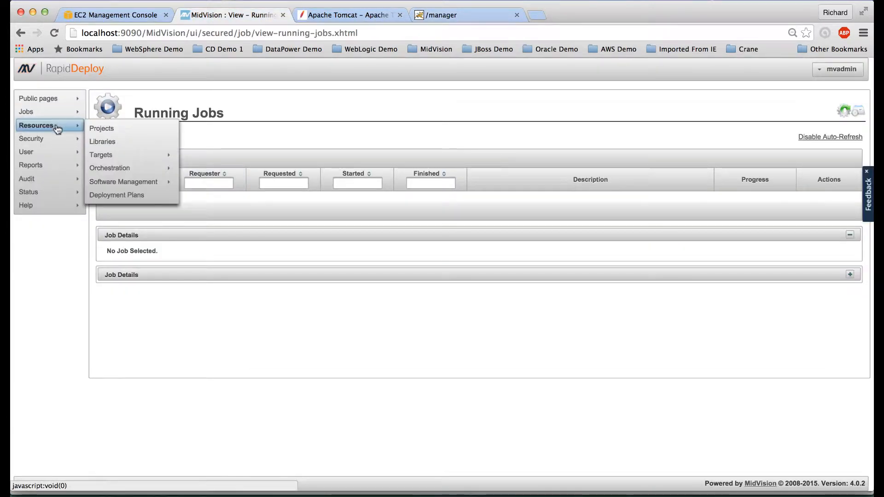
Step: Start a new project named Tomcat-7-examplesWebApp-Deployment, described as 'Tomcat 7 examplesWebApp Deployment'
click(105, 129)
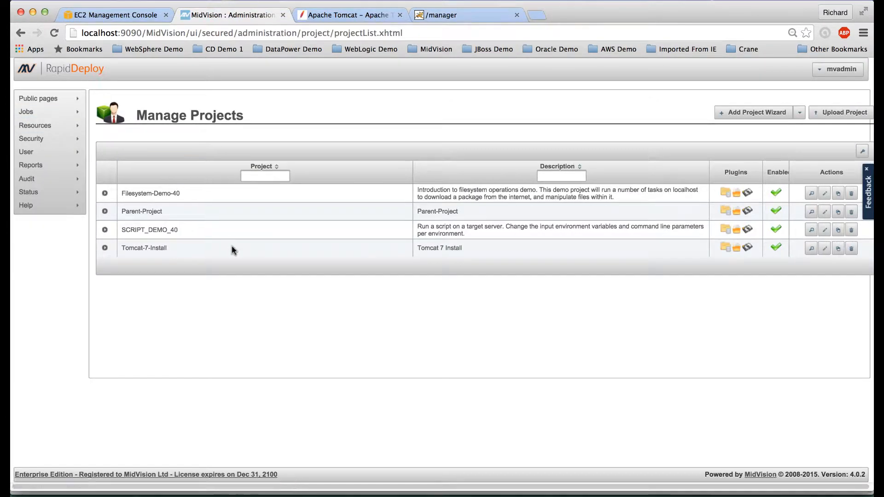
click(763, 118)
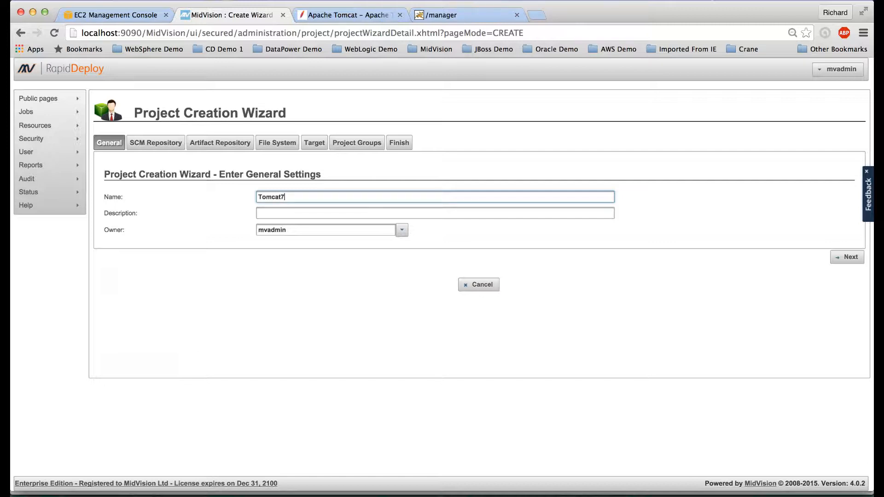
text(Tomcat7)
key(BackSpace)
text(-7-examplesWebApp-Deployment)
click(302, 214)
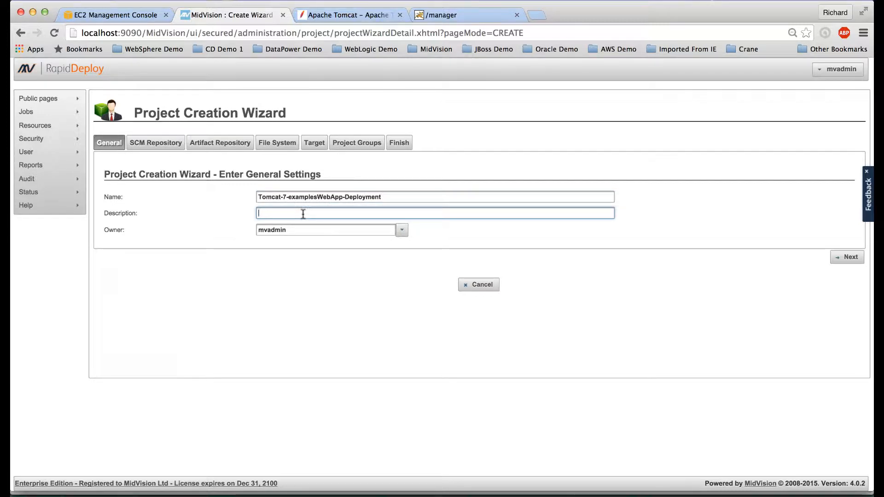
text(Tomcat 7 exam)
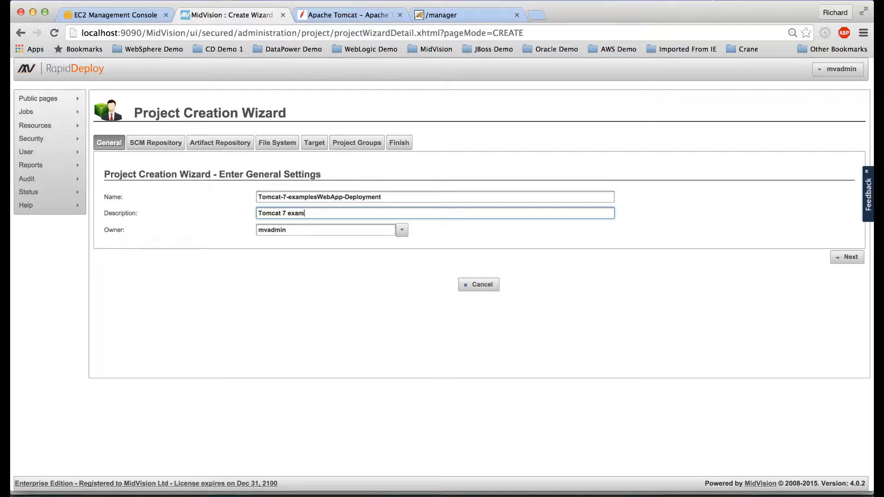
text(plesWebApp Deployment)
click(847, 257)
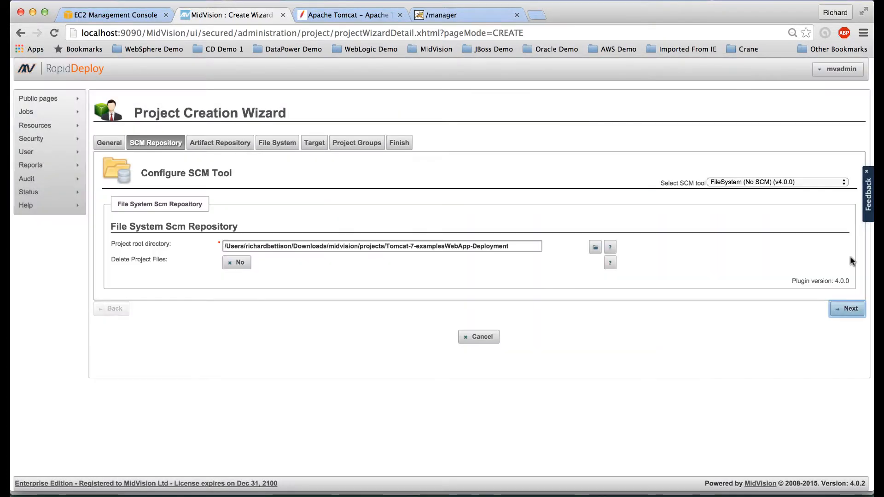
Step: Accept the default source repository, artifact repository and project directory settings
click(851, 310)
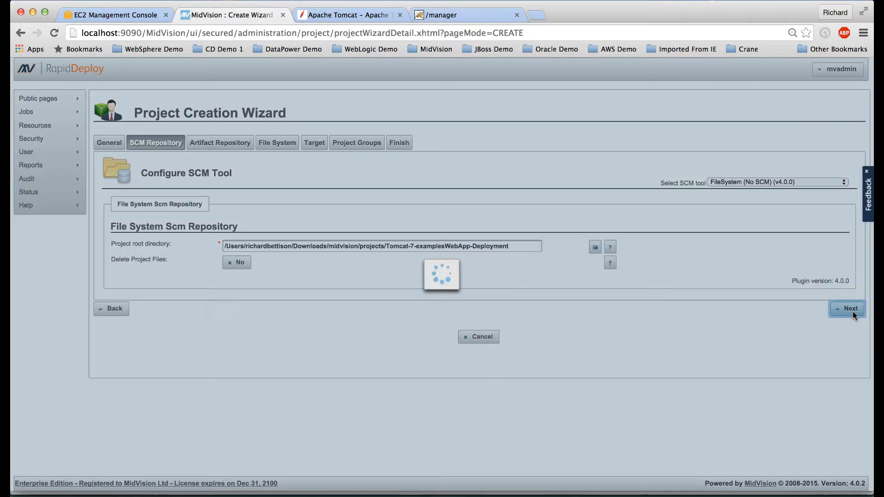
click(846, 372)
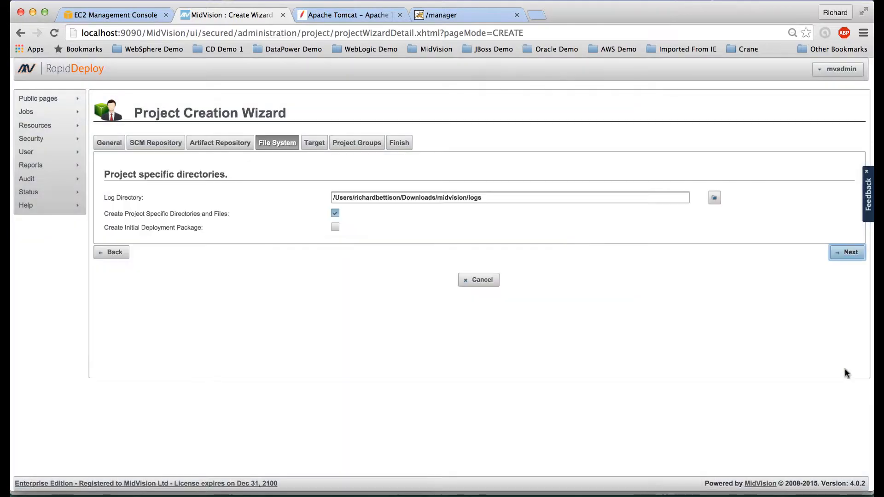
click(845, 251)
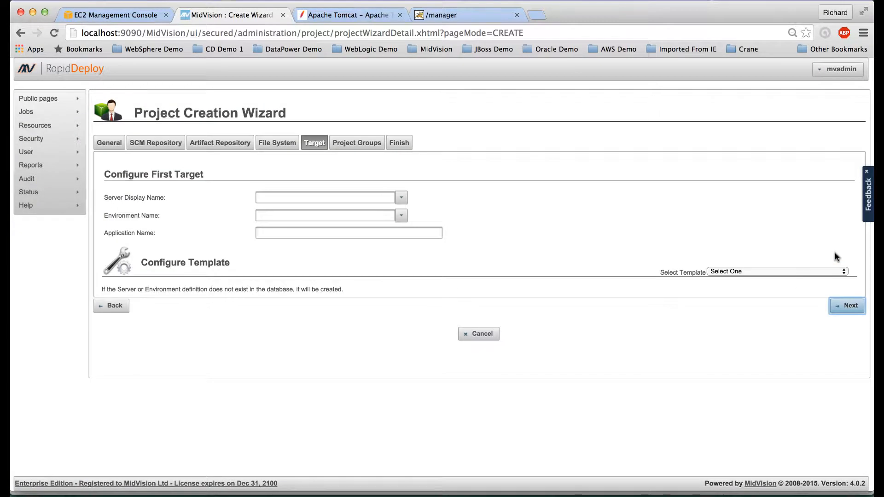
Step: Set the target to server tomcat_linux, environment Tomcat7, application examplesWebApp, and request project creation
click(400, 199)
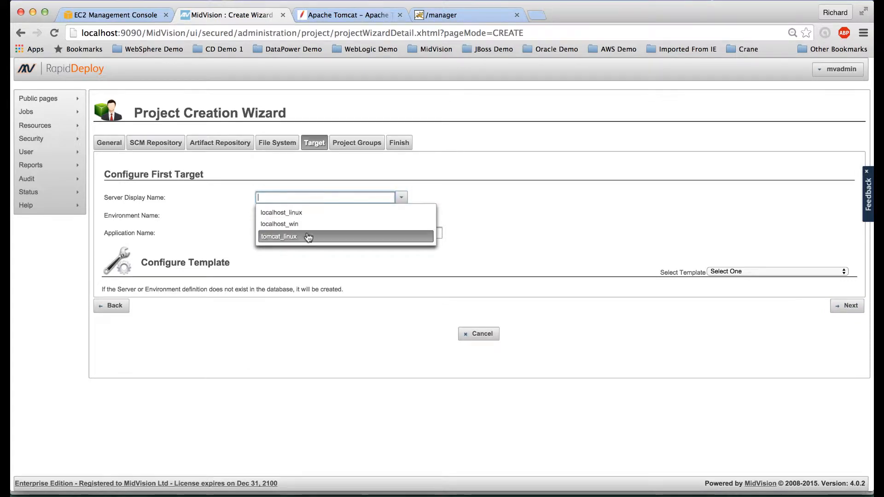
click(308, 237)
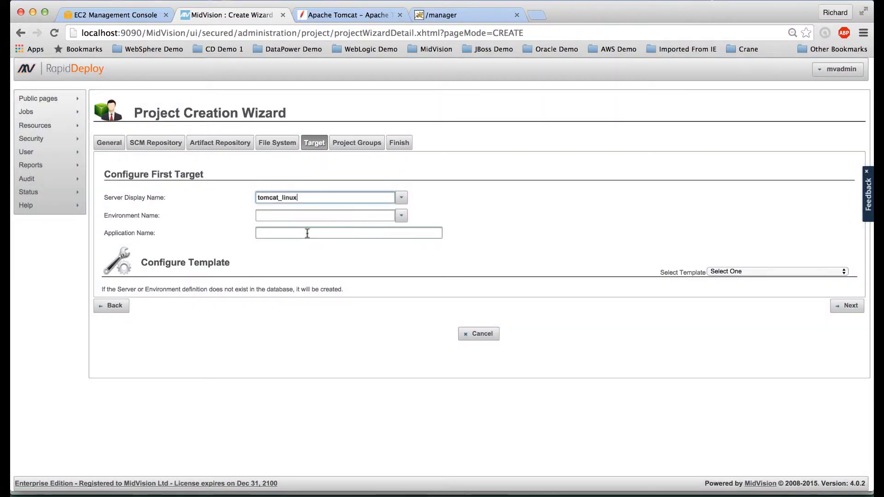
click(400, 216)
click(341, 232)
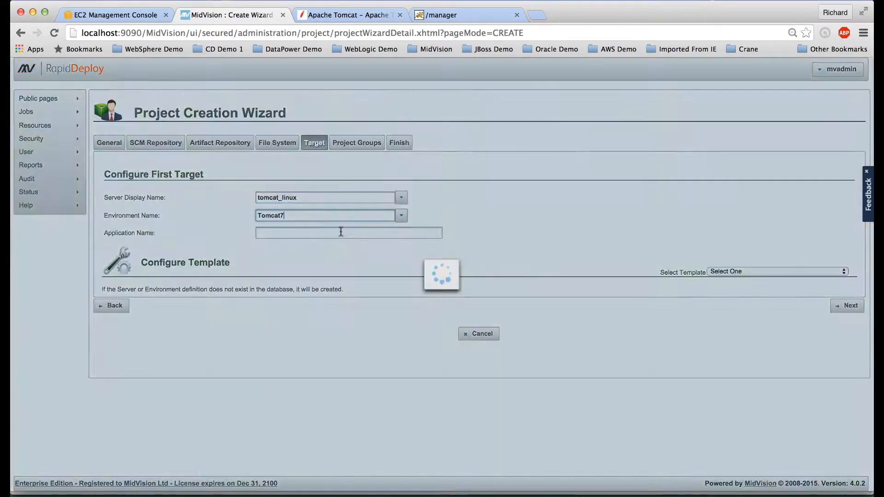
click(293, 233)
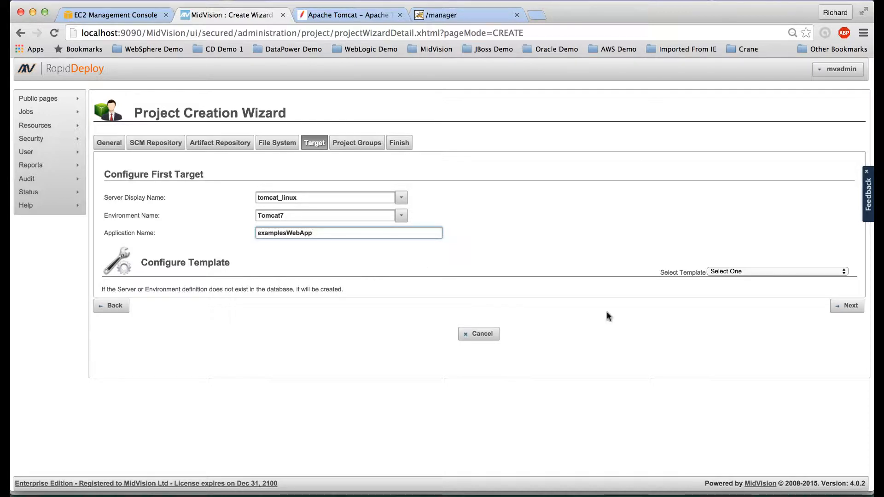
click(845, 306)
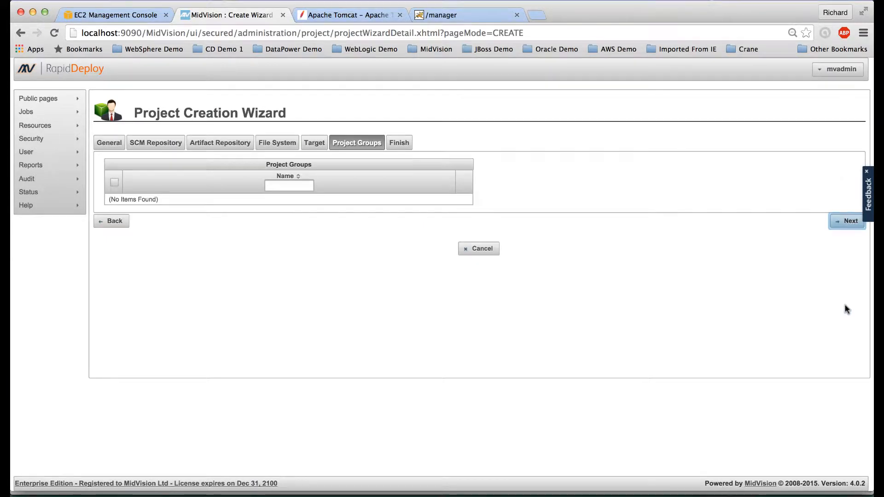
click(842, 220)
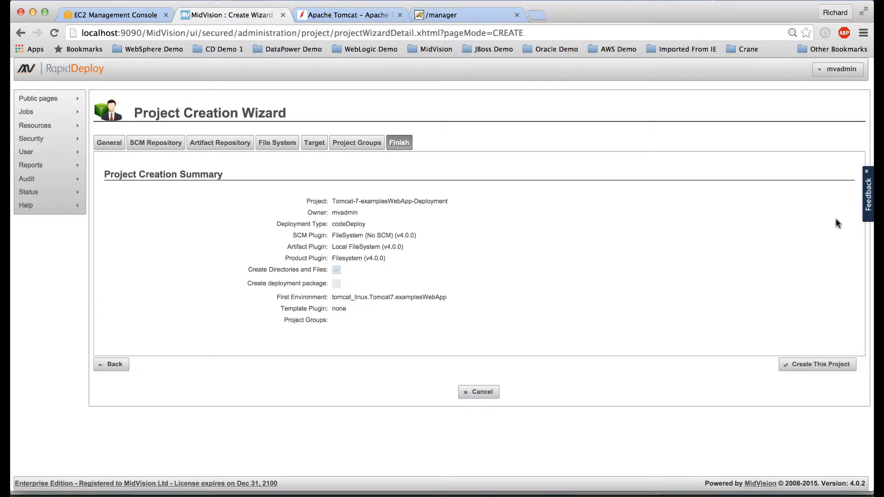
click(815, 365)
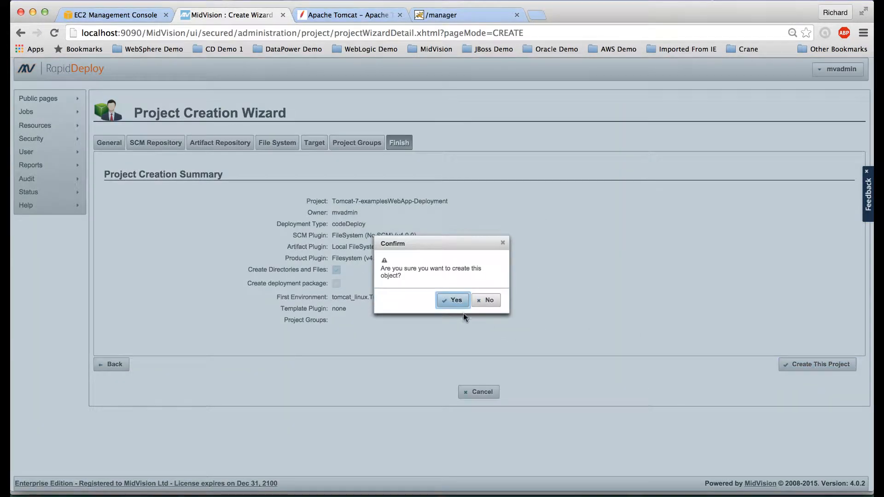
Step: Confirm creating the Tomcat-7-examplesWebApp-Deployment project
click(453, 305)
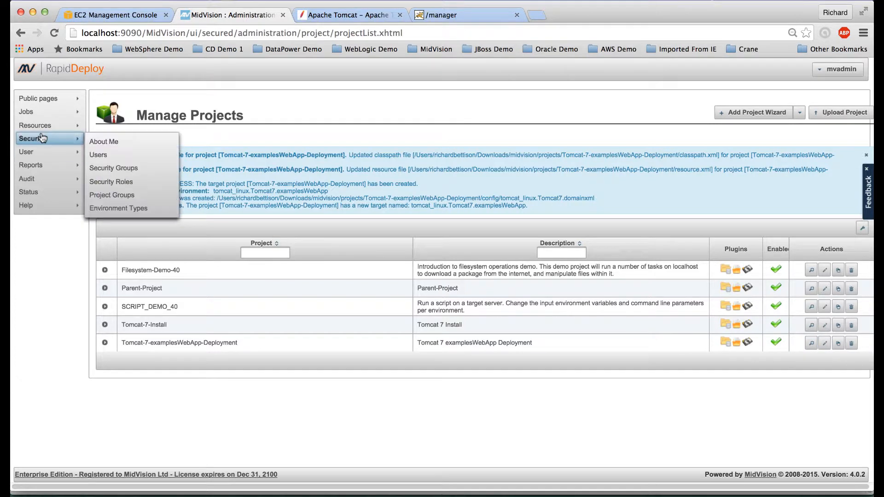
mouse_move(42, 127)
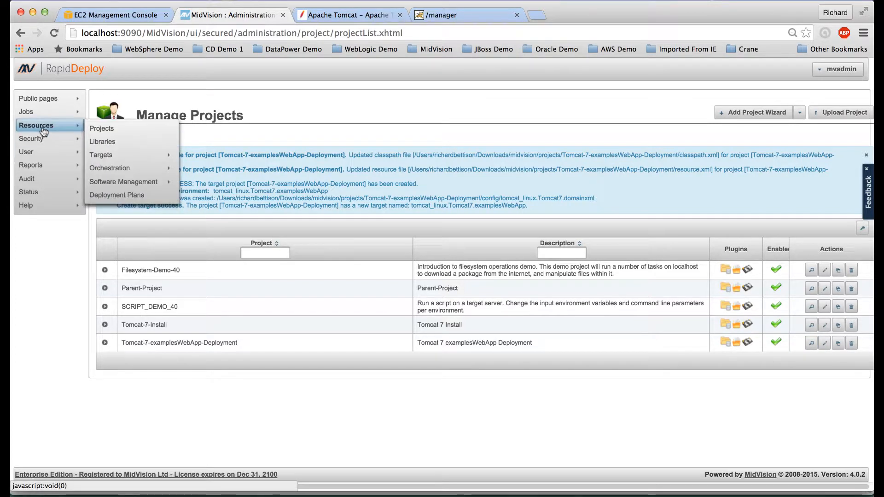
Step: Open a blank Resource Editor for a new library resource, ready to enter its name
click(121, 142)
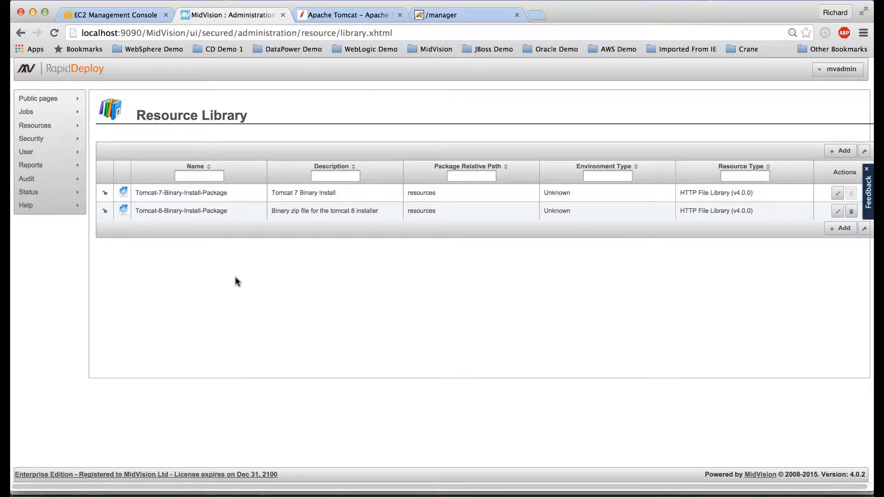
click(844, 152)
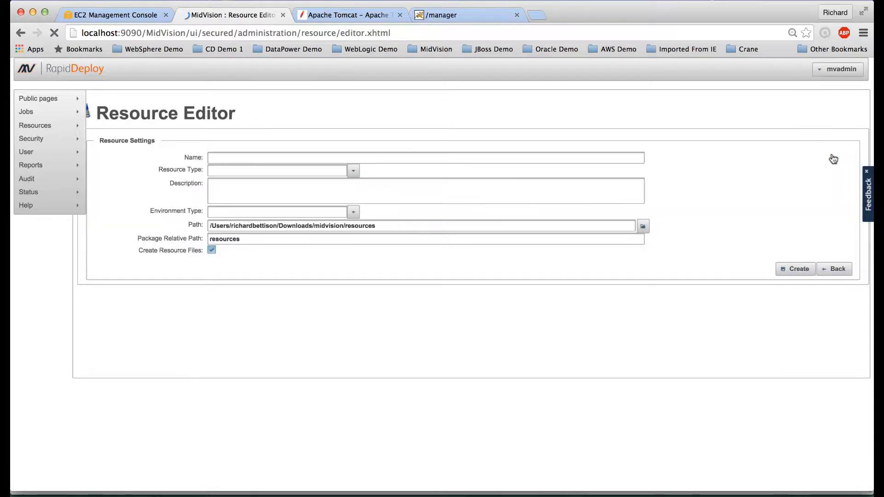
click(257, 157)
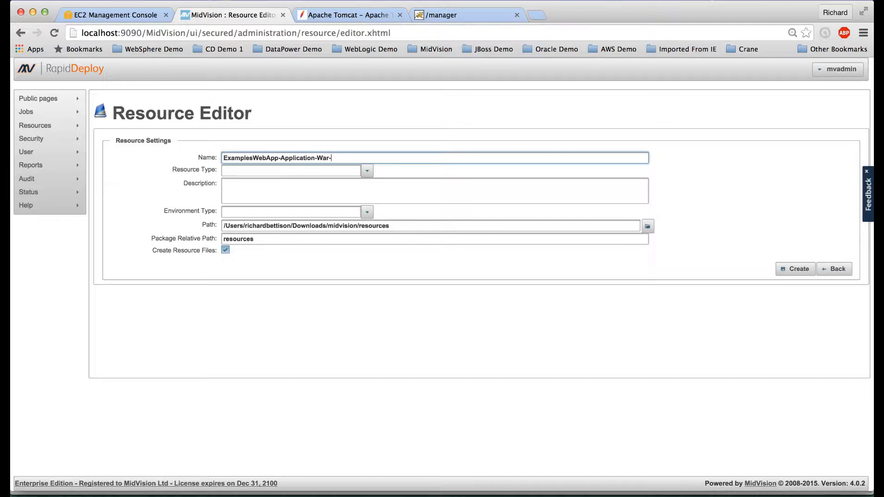
Step: Finish the name, make it an HTTP File Library (v4.0.0), describe it 'examplesWebApp application', set Unknown environment, create
text(File)
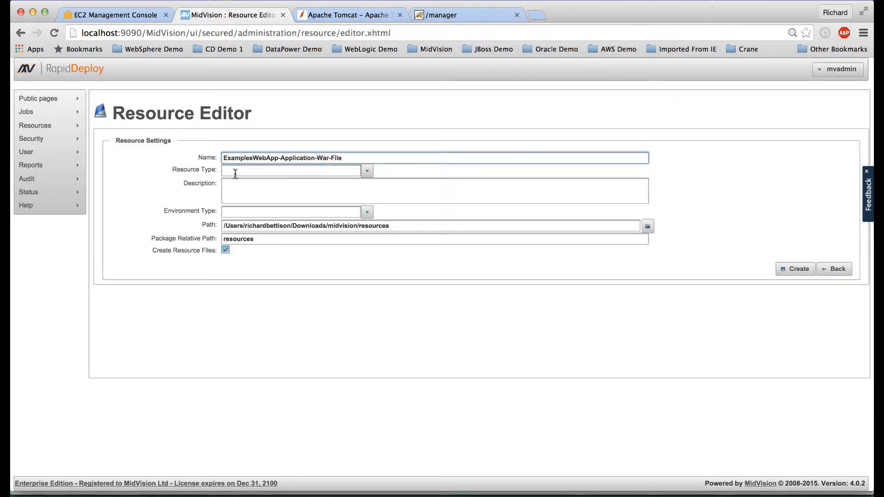
click(367, 171)
click(327, 186)
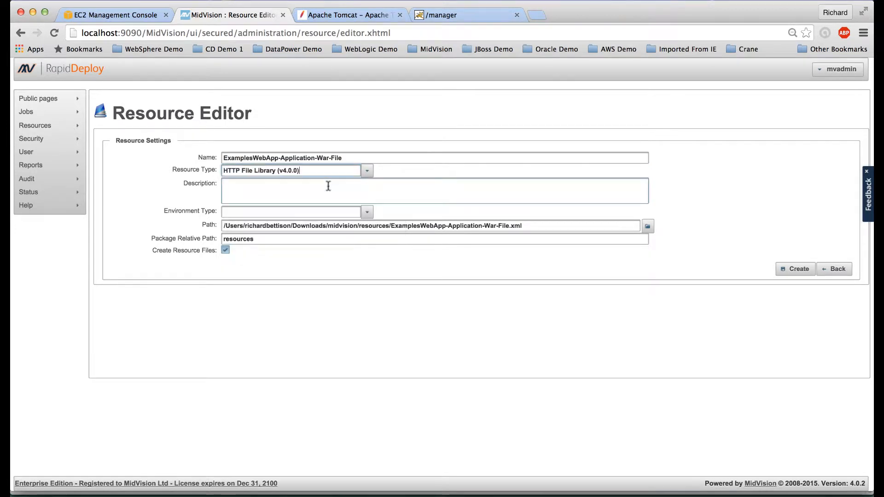
click(292, 184)
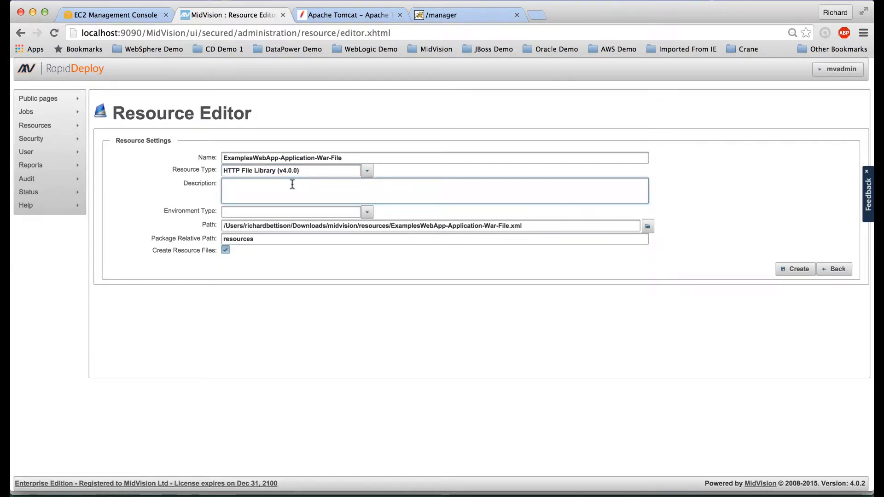
text(examplesWebApp)
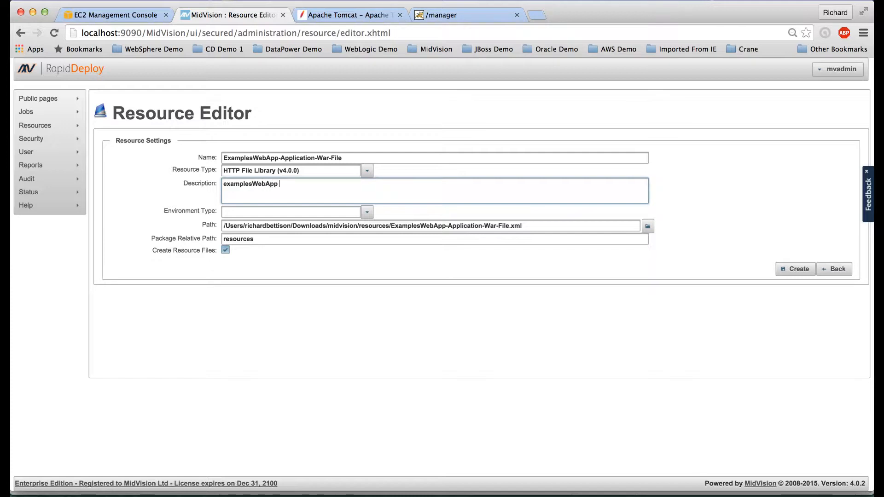
text( application)
click(368, 212)
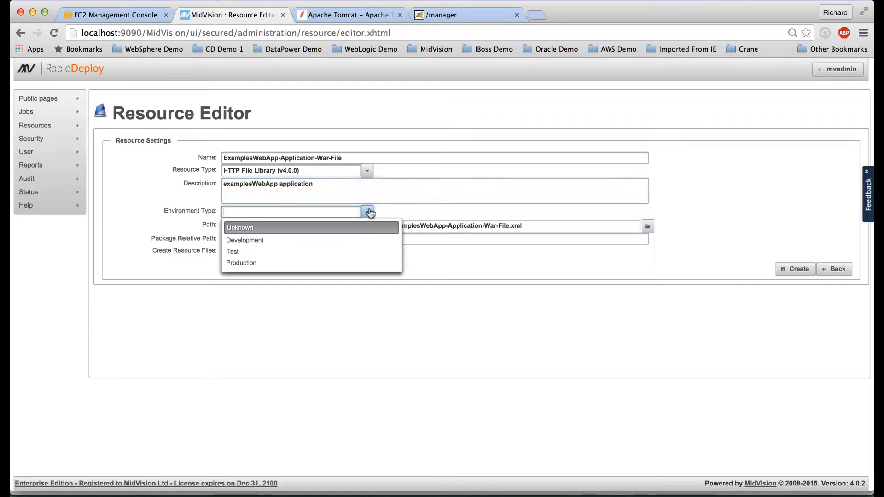
click(320, 227)
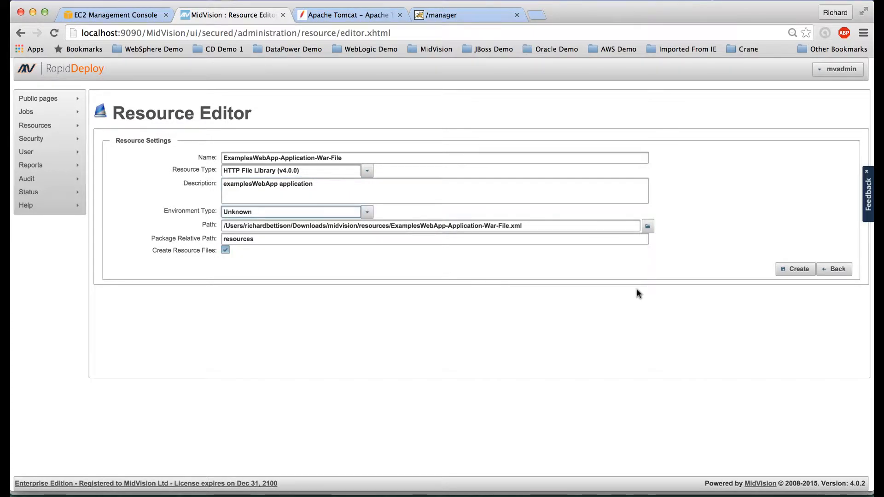
click(794, 270)
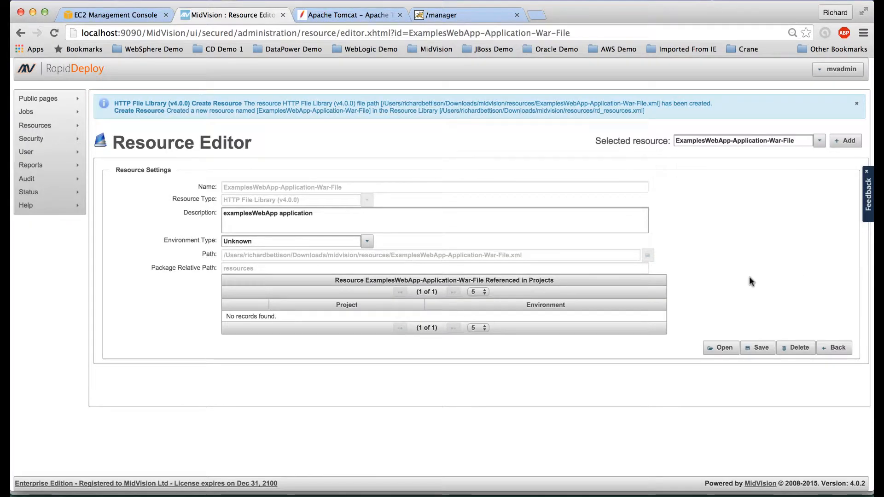
Step: Paste the examplesWebApp.war download URL and set the download directory to /tmp
click(724, 348)
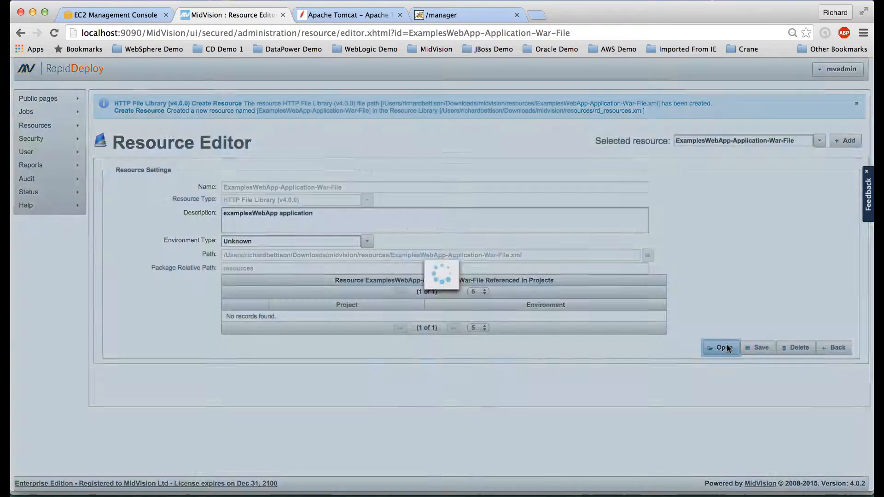
scroll(440, 374, down, 3)
click(186, 358)
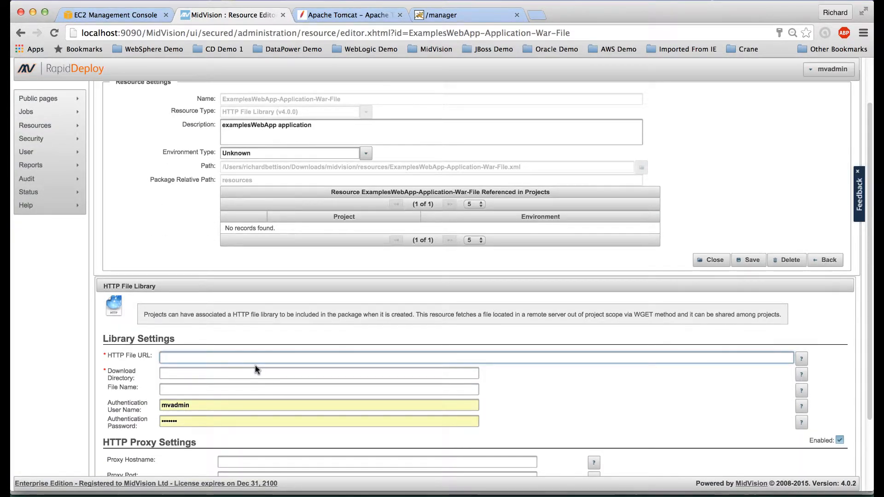
text(http://www.download.midvision.com/content/sites/Community_release/demo-projects/examplesWebApp.war)
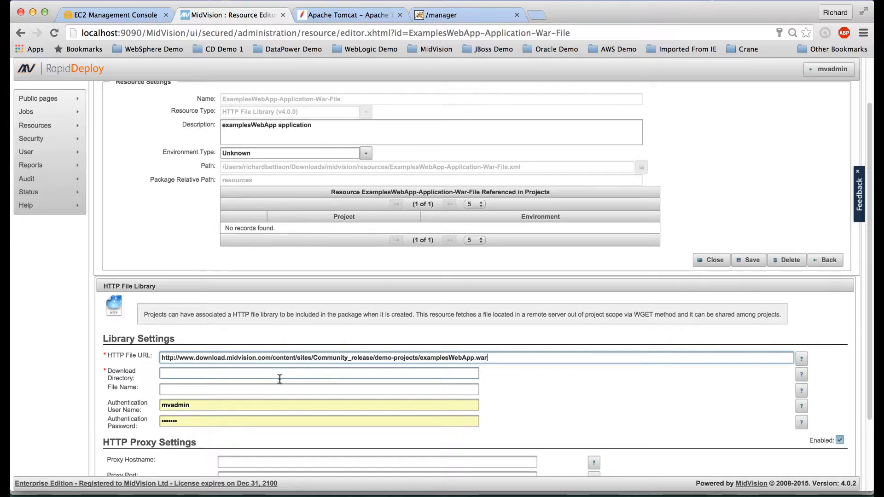
mouse_move(312, 370)
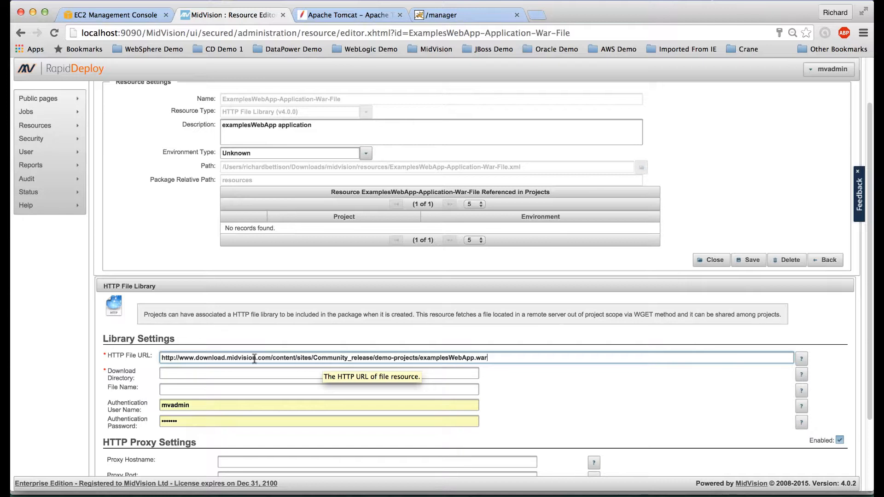
click(180, 374)
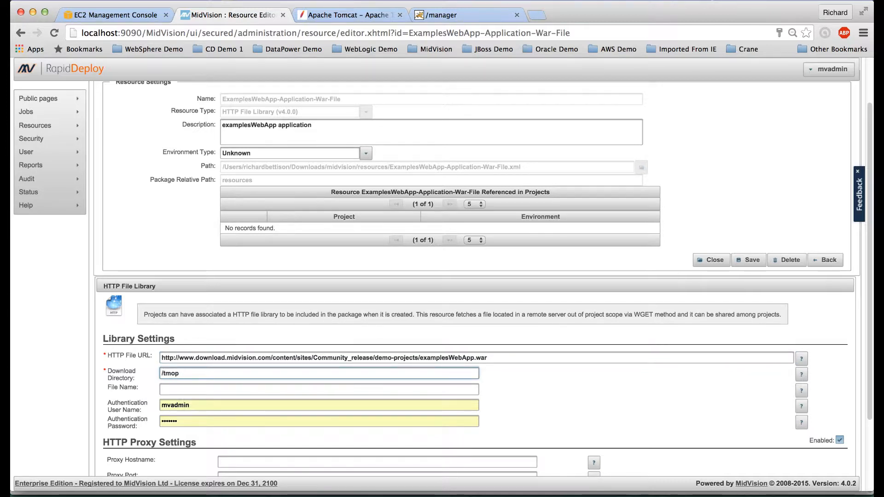
text(/tmop)
key(BackSpace)
key(BackSpace)
text(p)
Step: Set the file name to examplesWebApp.war and clear the authentication user name and password
double_click(422, 357)
key(super+c)
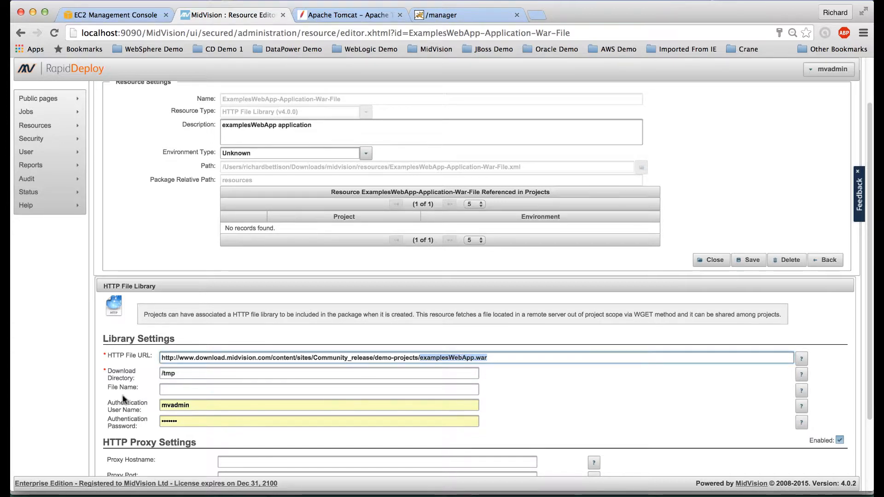
click(179, 388)
key(super+v)
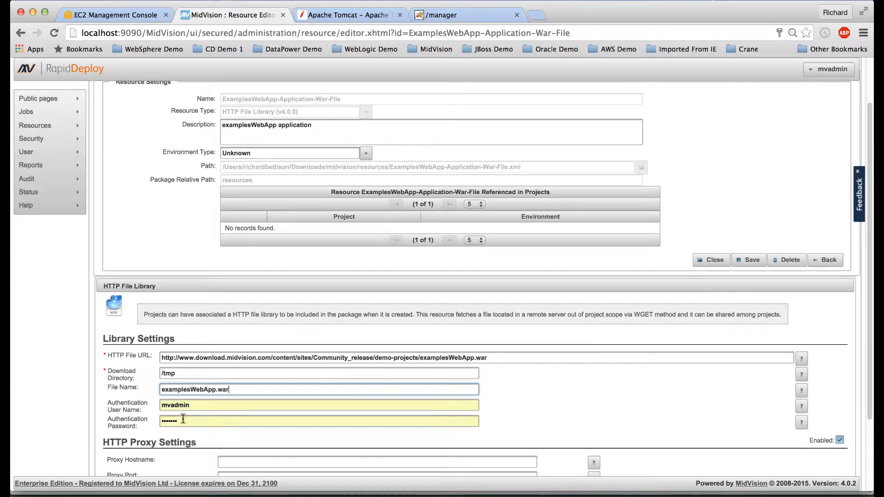
key(Tab)
key(BackSpace)
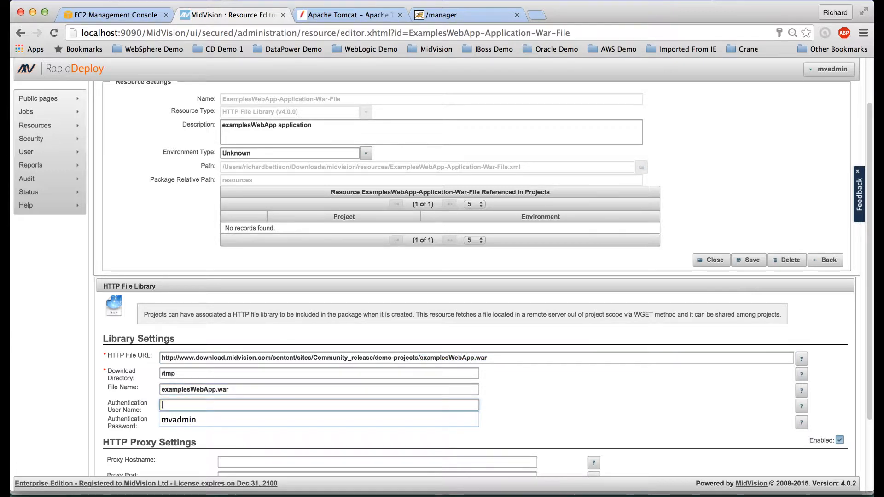
click(213, 443)
double_click(172, 420)
key(BackSpace)
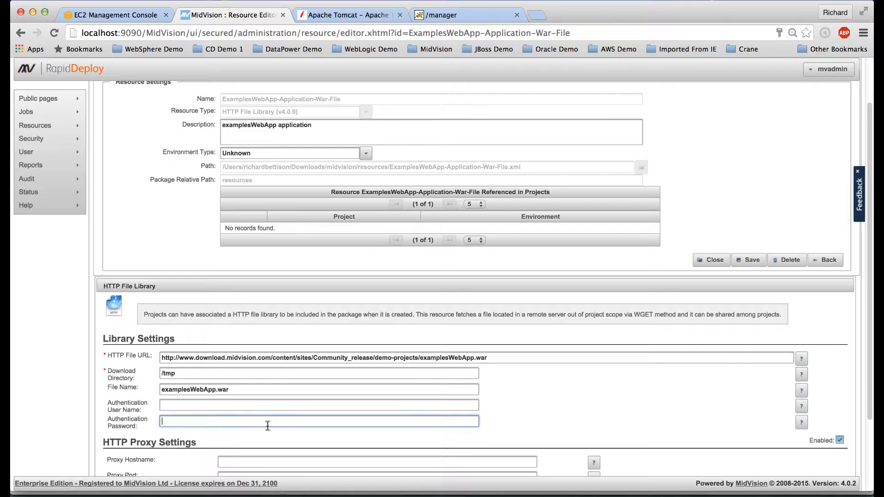
Step: Check that the HTTP resource is valid and save the library settings
scroll(777, 435, down, 5)
click(817, 444)
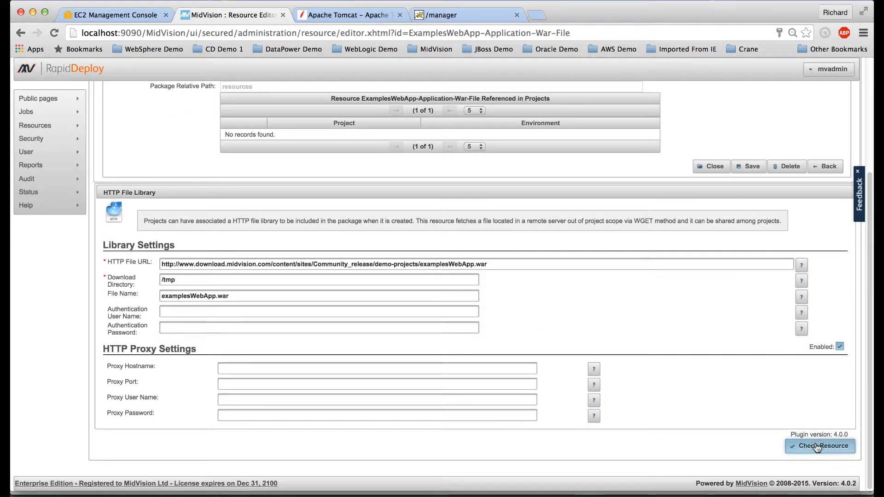
scroll(763, 376, up, 4)
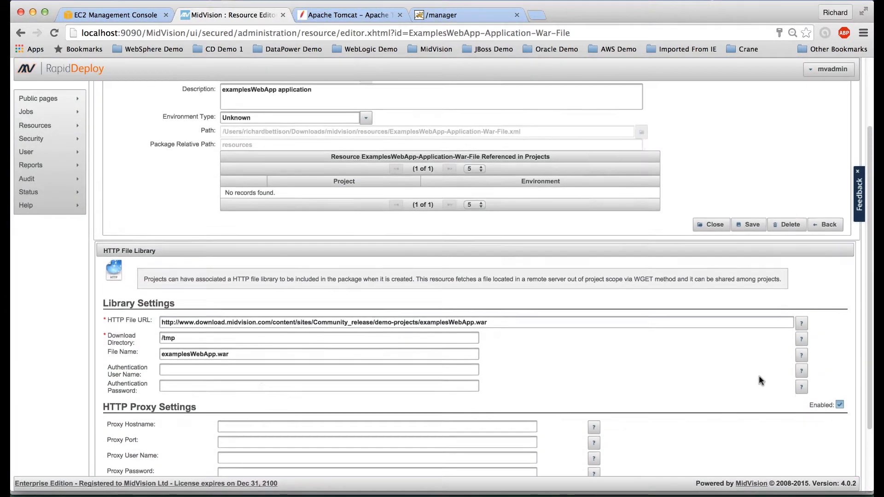
click(752, 242)
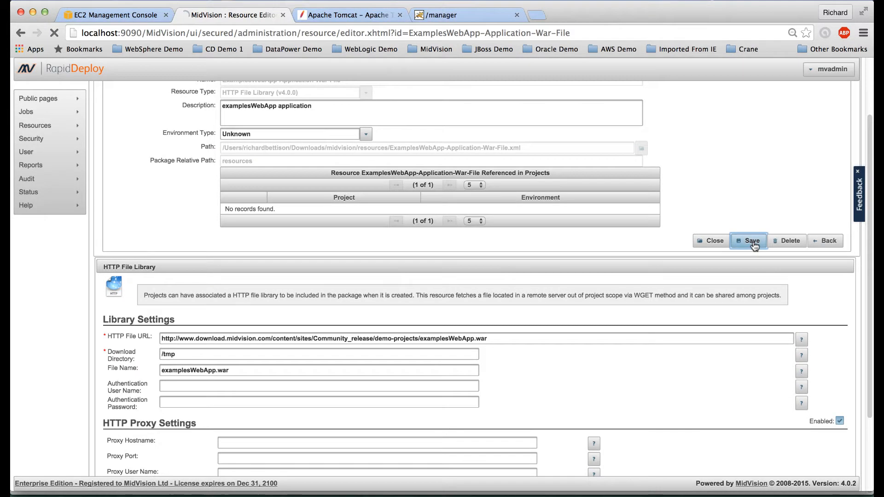
click(759, 345)
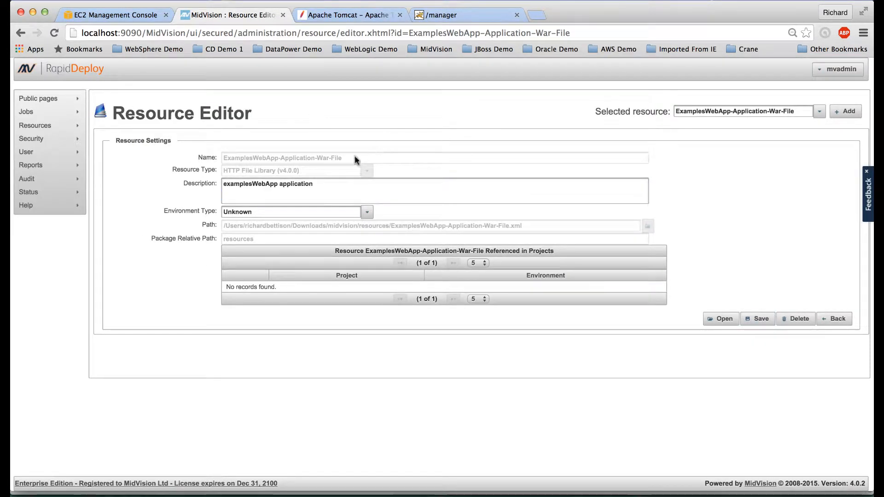
Step: Go to the projects list and edit the Tomcat-7-examplesWebApp-Deployment project
mouse_move(30, 127)
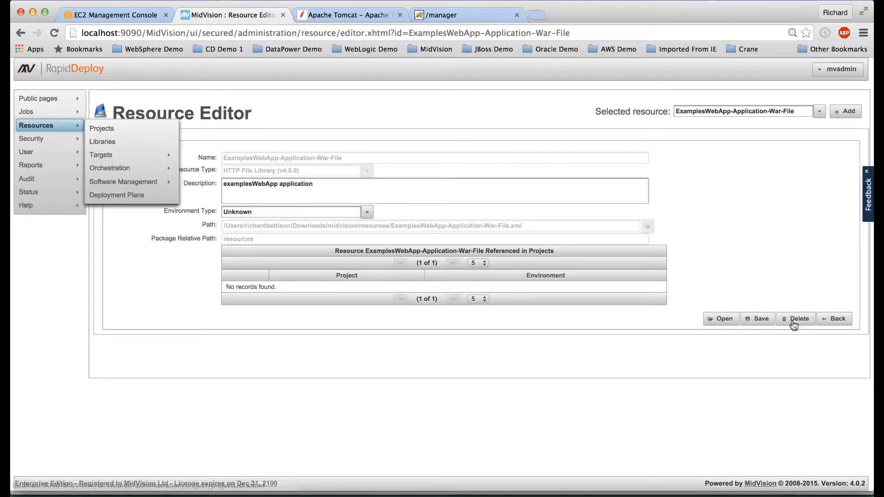
click(835, 319)
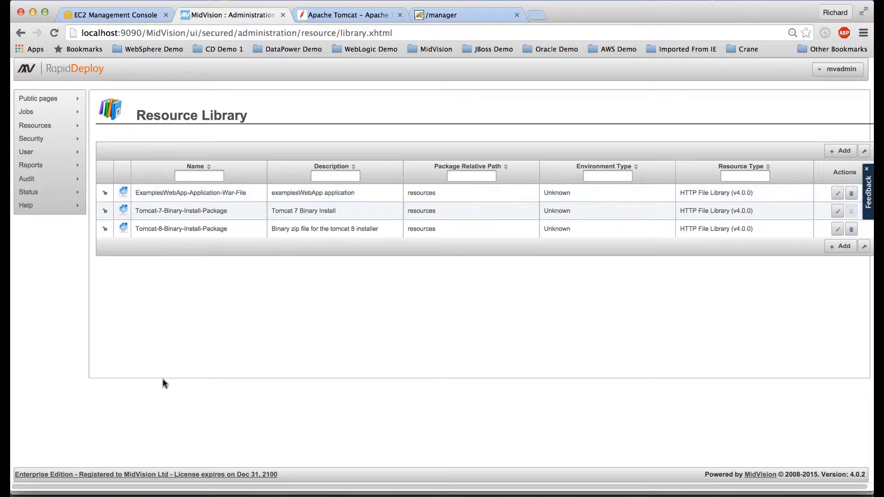
mouse_move(44, 126)
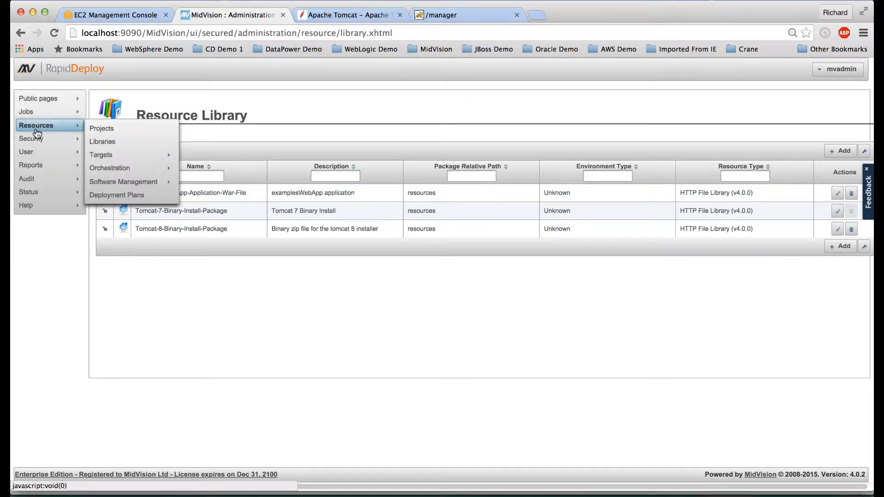
click(100, 133)
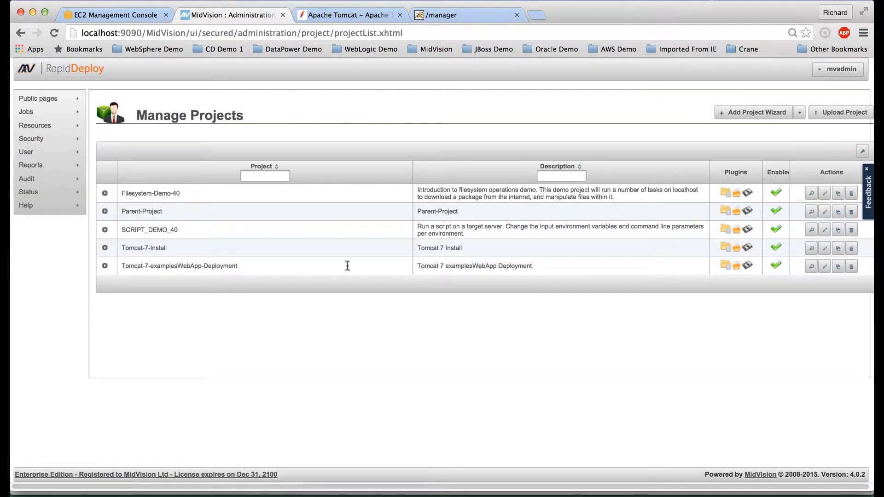
click(823, 271)
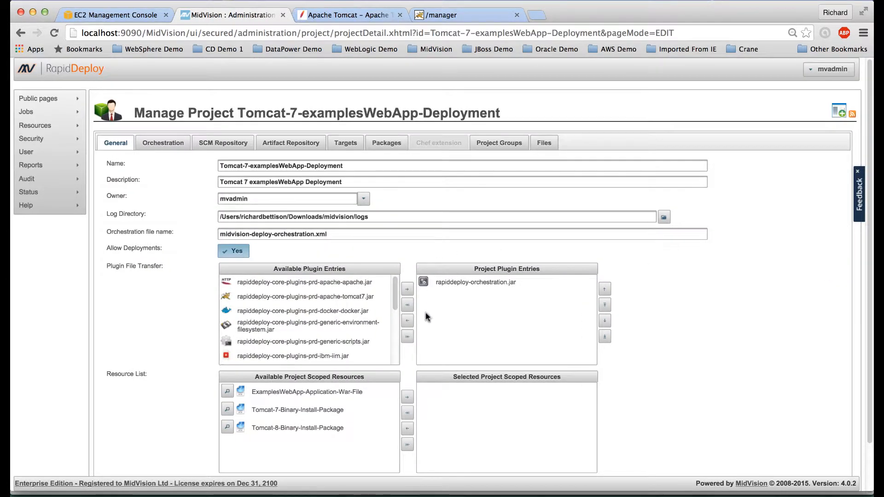
Step: Add ExamplesWebApp-Application-War-File to the project's scoped resources and start a new orchestration task
scroll(426, 316, down, 2)
click(300, 355)
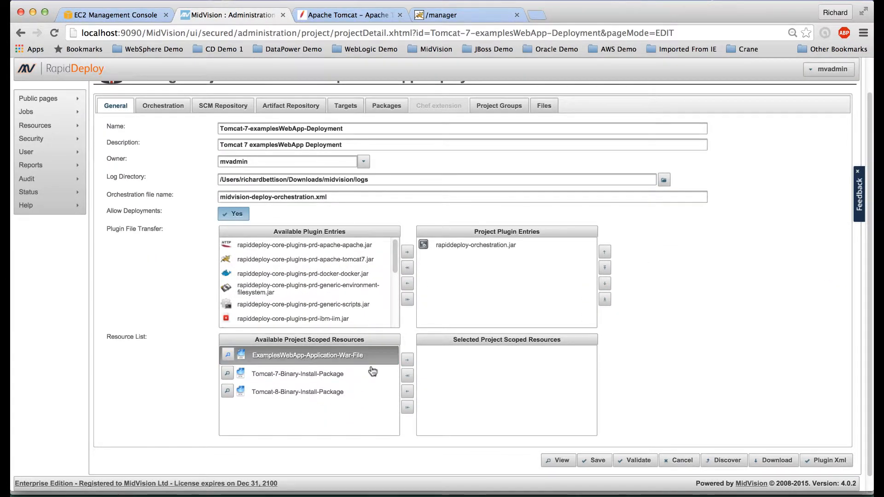
click(407, 361)
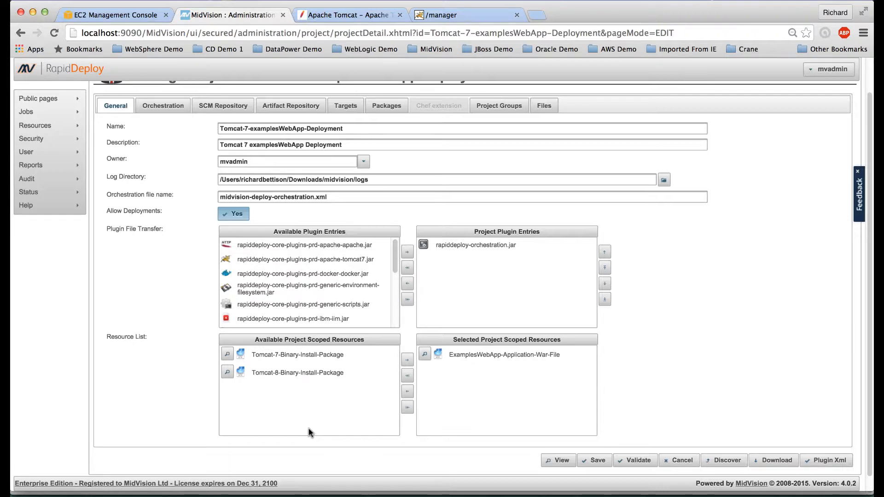
click(162, 106)
click(353, 195)
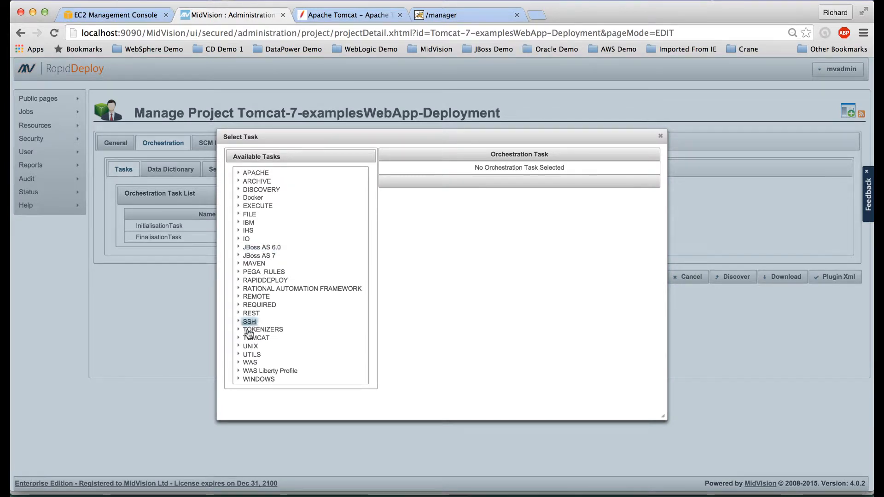
Step: Add the TOMCAT StartTomcatServerTask to the orchestration
scroll(257, 343, down, 3)
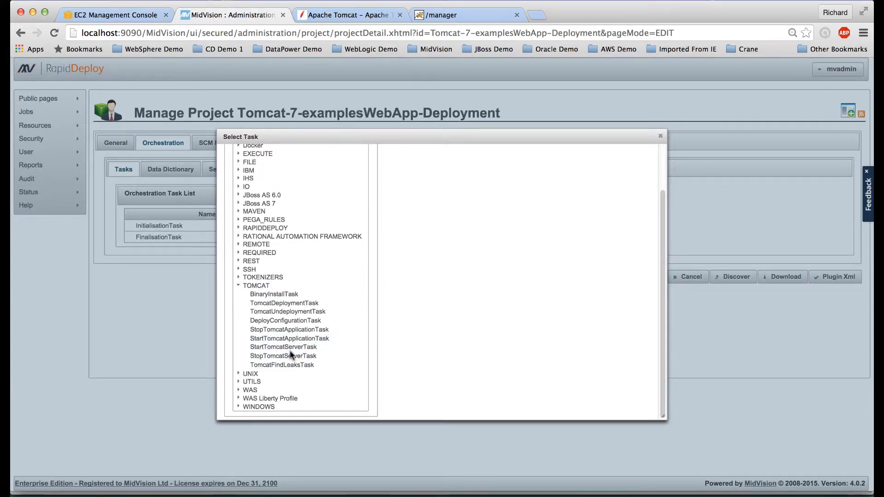
click(290, 348)
scroll(592, 252, up, 2)
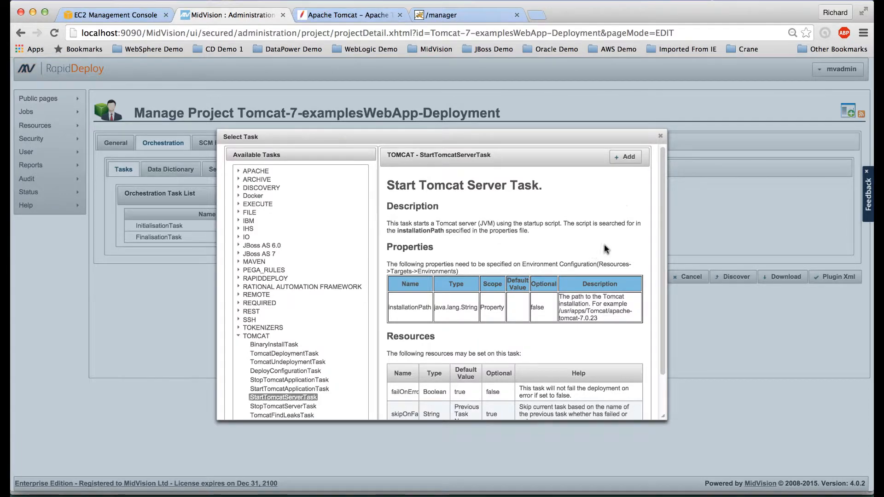
click(623, 158)
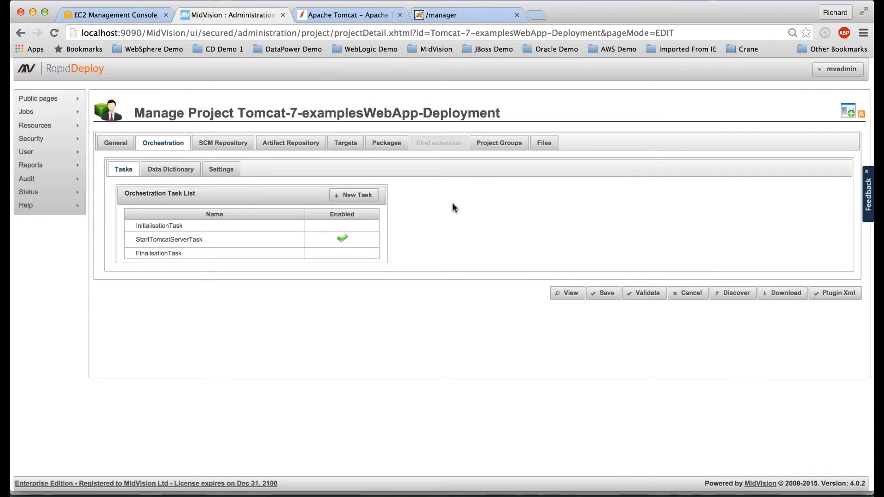
Step: Add the TOMCAT TomcatDeploymentTask to the orchestration
click(358, 200)
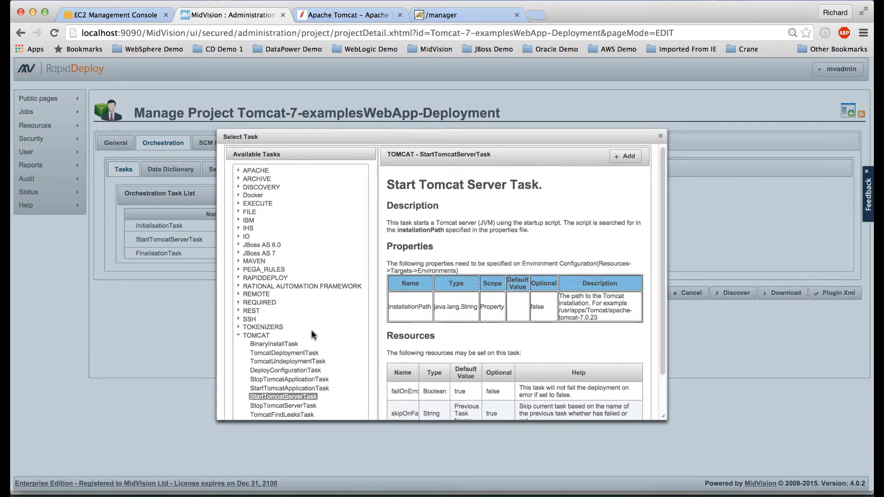
scroll(312, 335, down, 2)
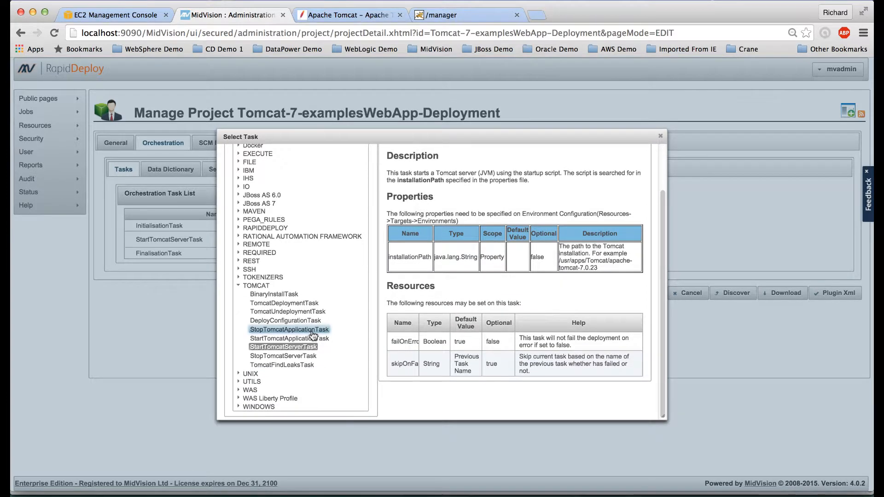
click(293, 305)
scroll(551, 314, down, 2)
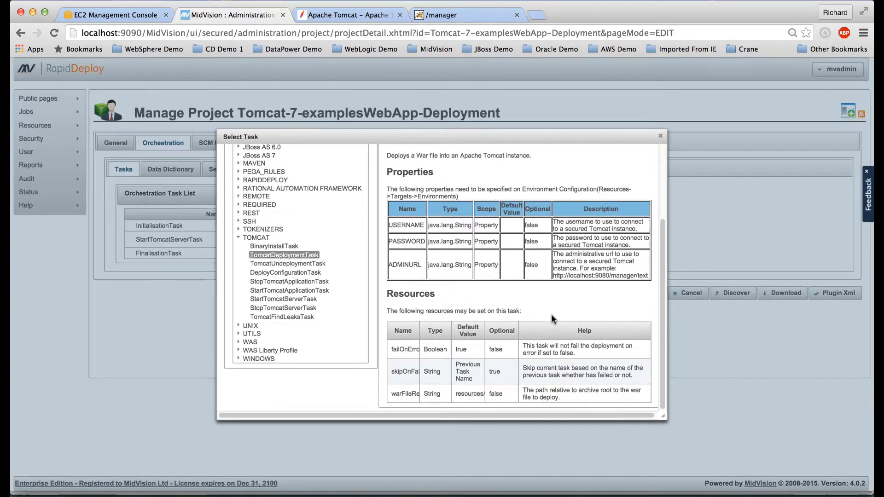
scroll(552, 315, up, 5)
click(635, 159)
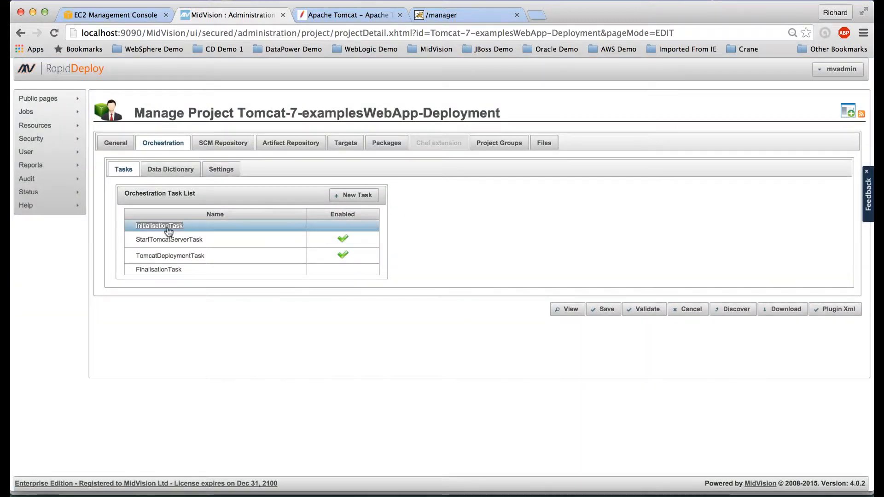
Step: Review both tasks' settings, including the war path, and save the project
click(227, 242)
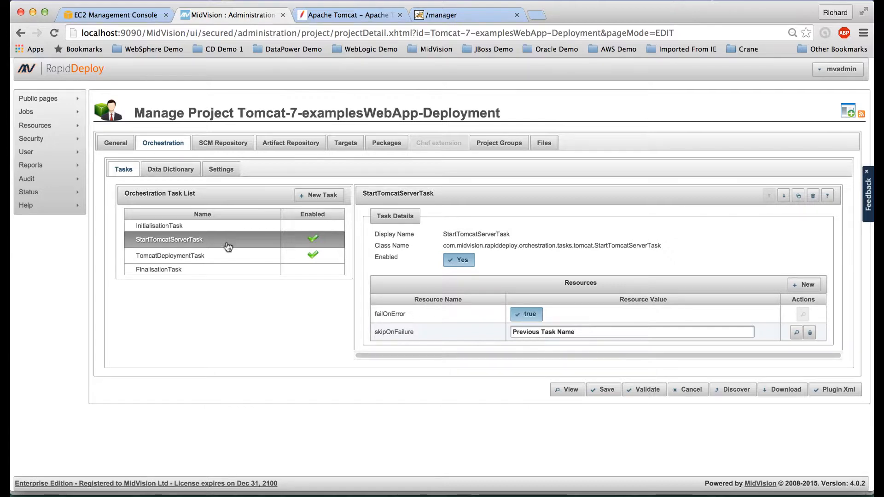
click(227, 256)
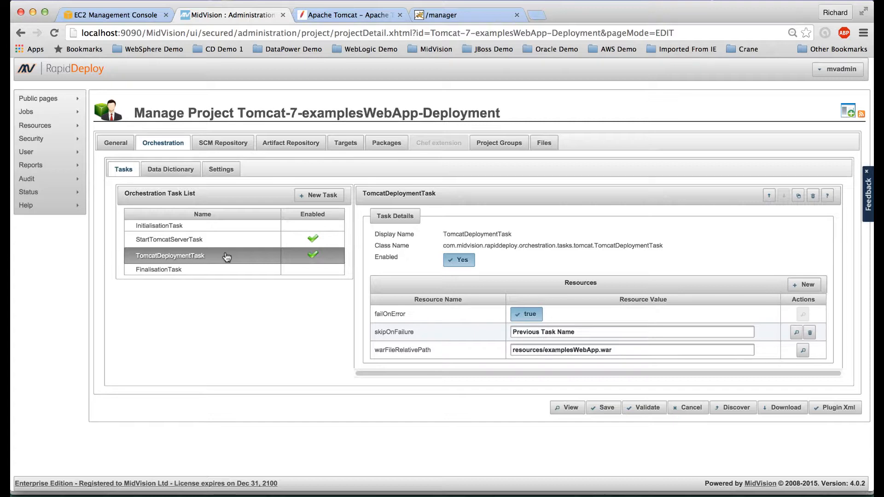
click(616, 407)
click(431, 295)
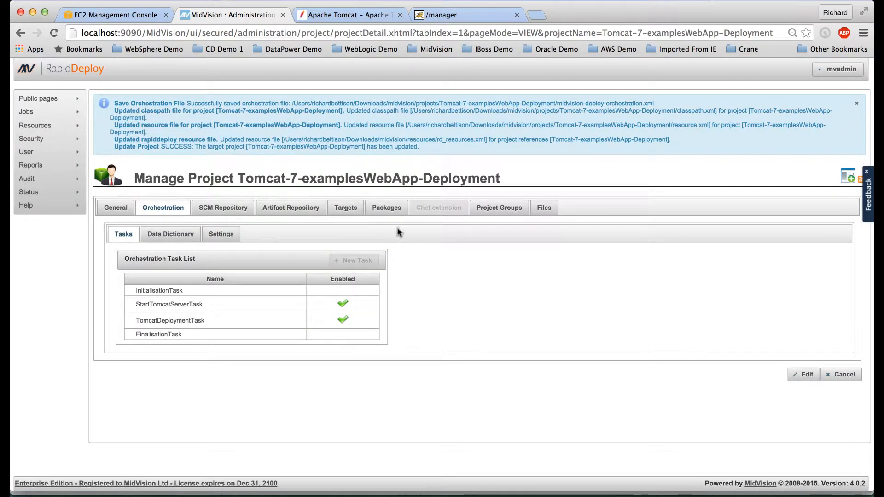
Step: Create a package from the Packages tab and refresh until Tomcat-7-examplesWebApp-Deployment-0.0.1 jar appears
click(386, 208)
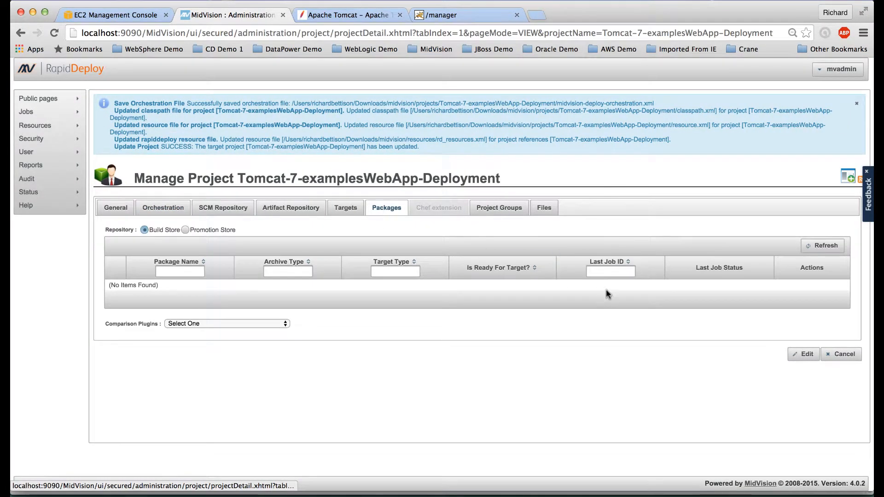
click(803, 353)
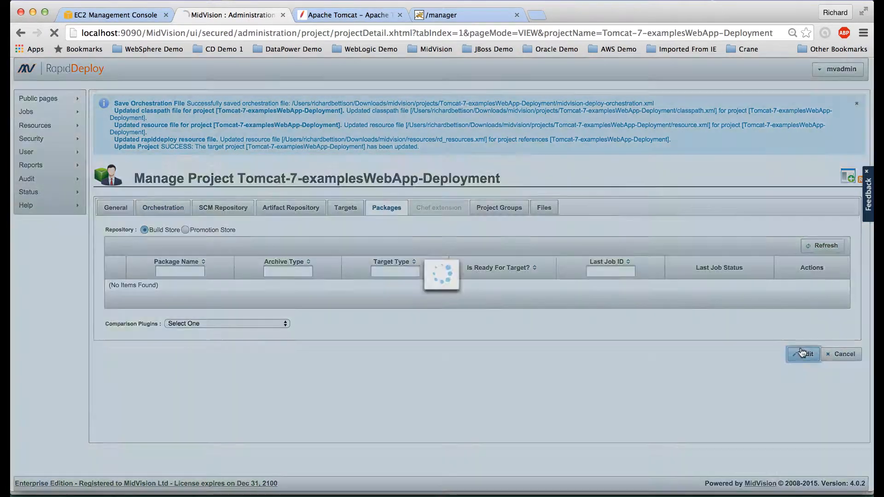
click(657, 268)
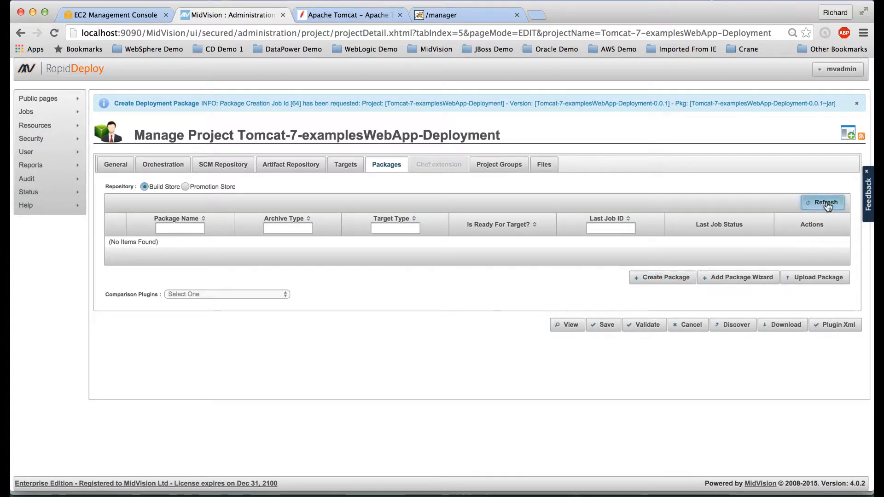
click(825, 203)
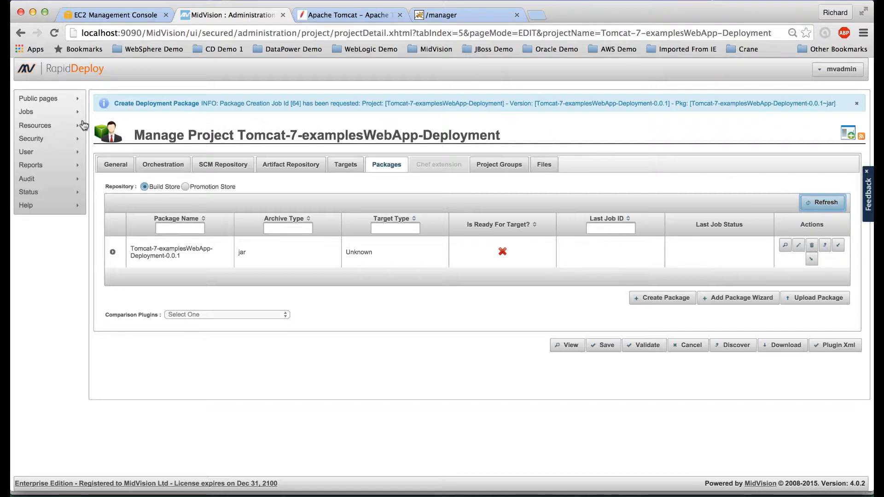
mouse_move(41, 118)
click(108, 114)
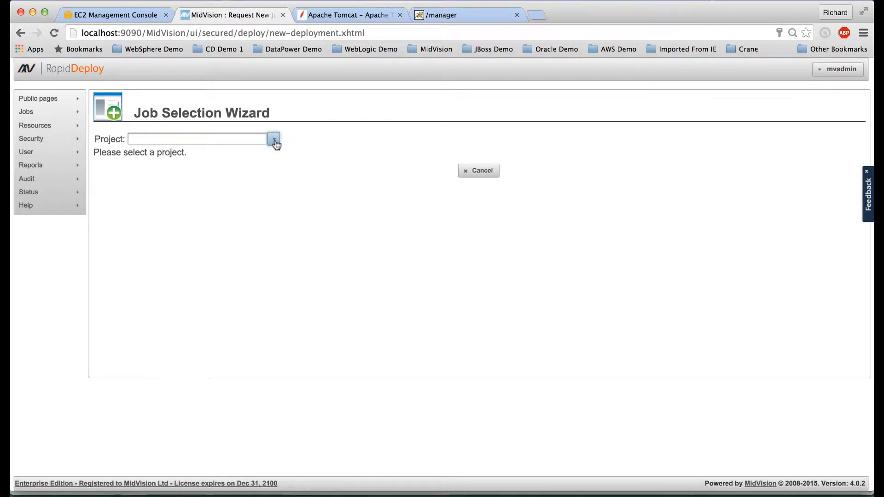
Step: Start a job deploying Tomcat-7-examplesWebApp-Deployment 0.0.1 to examplesWebApp on tomcat_linux, Tomcat7
click(275, 140)
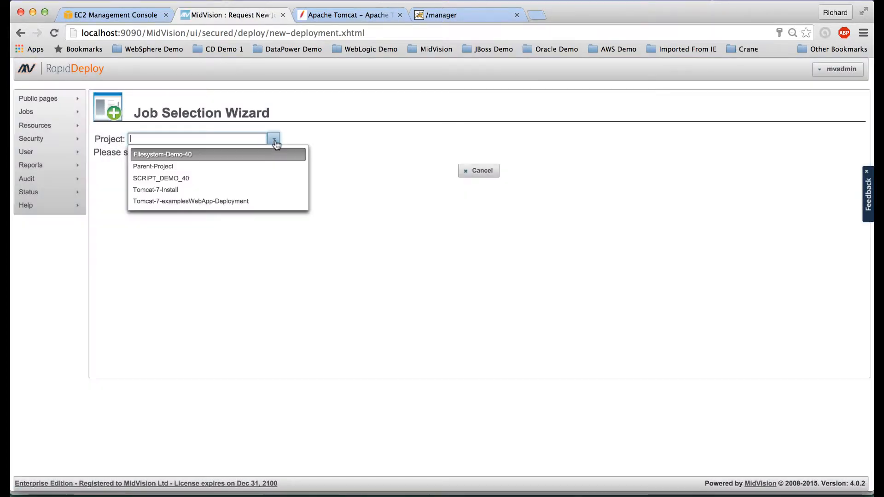
click(210, 200)
click(193, 213)
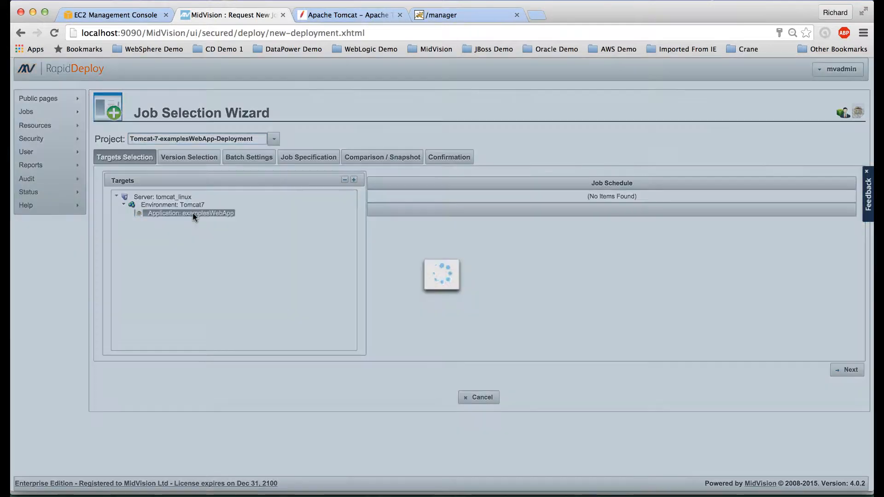
click(849, 371)
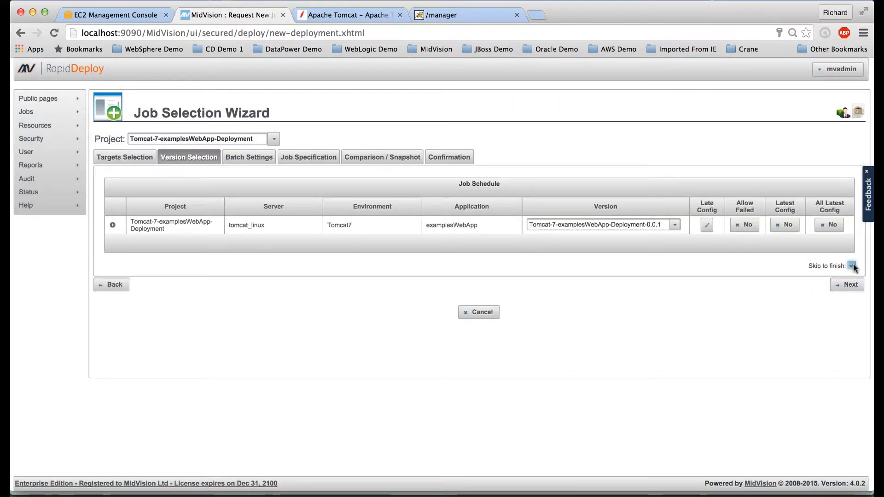
click(847, 284)
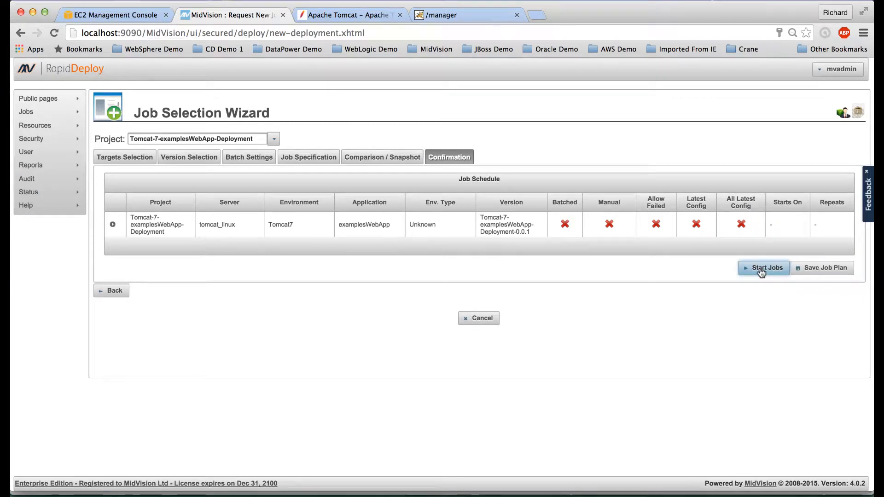
click(761, 272)
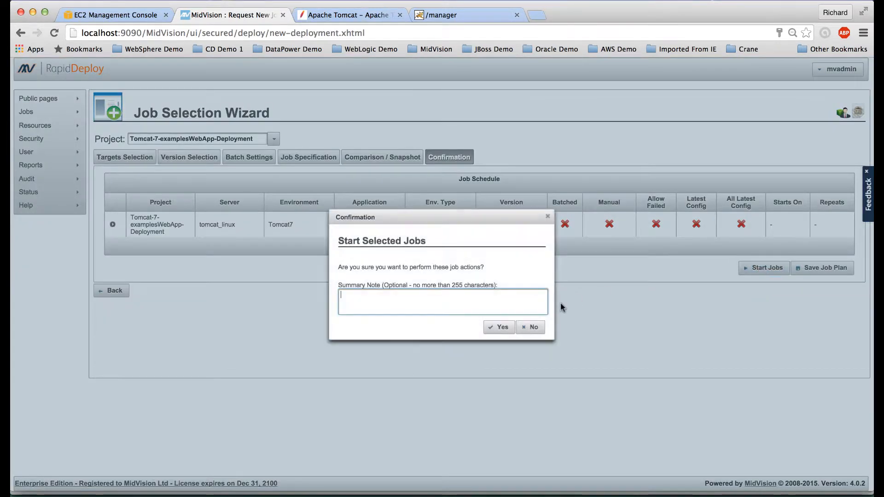
click(497, 328)
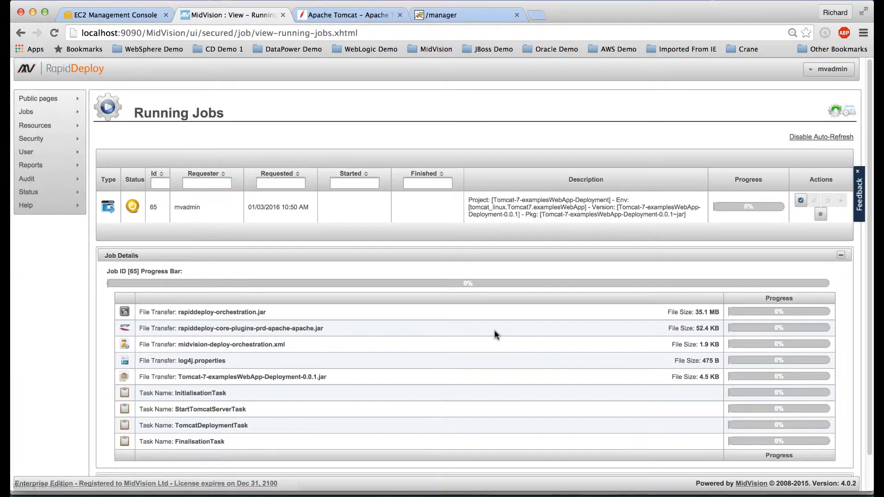
Step: Wait for job 65 to reach 100%, then view its deployment log
scroll(495, 335, down, 1)
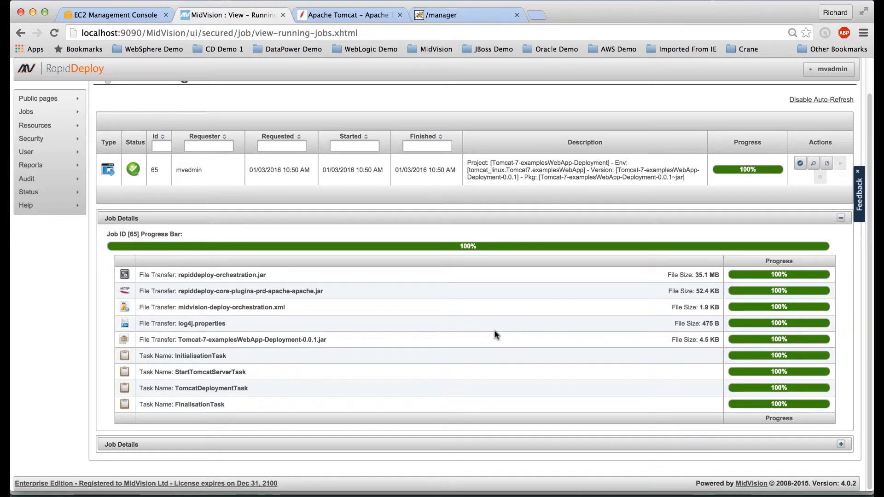
click(813, 163)
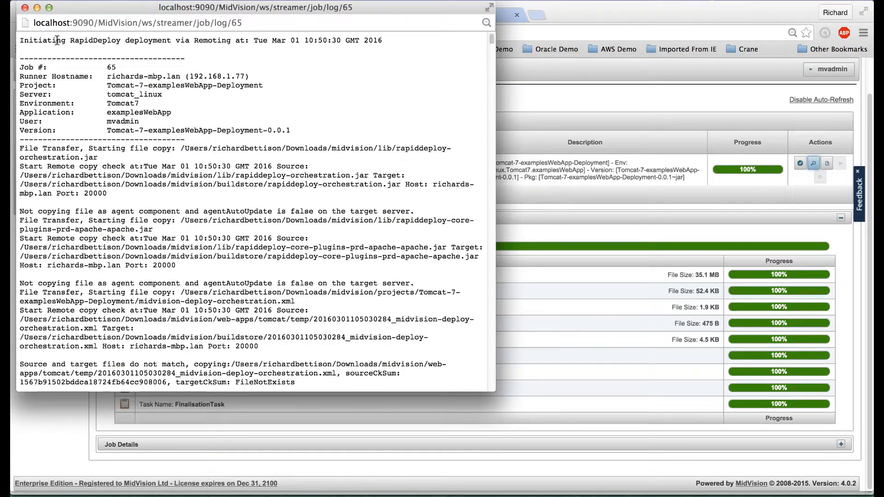
Step: Maximise the job 65 log window, scroll through the Tomcat deployment output, and close it
click(49, 7)
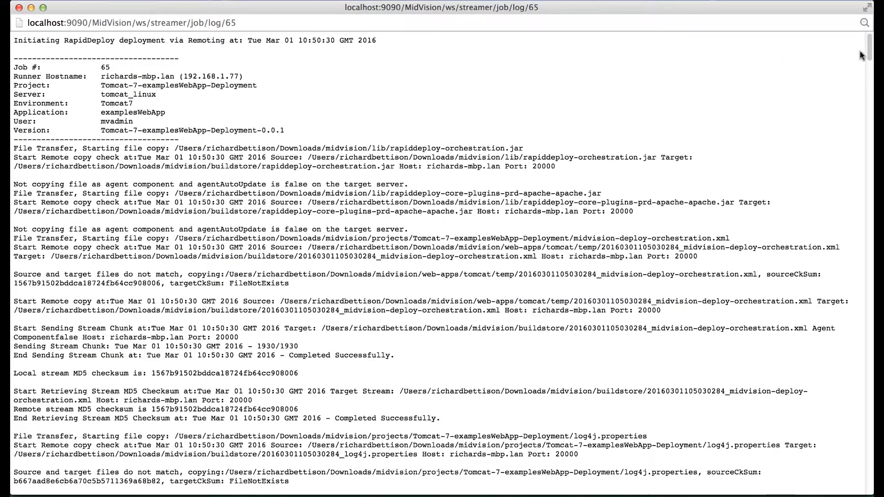
drag(869, 54, 866, 470)
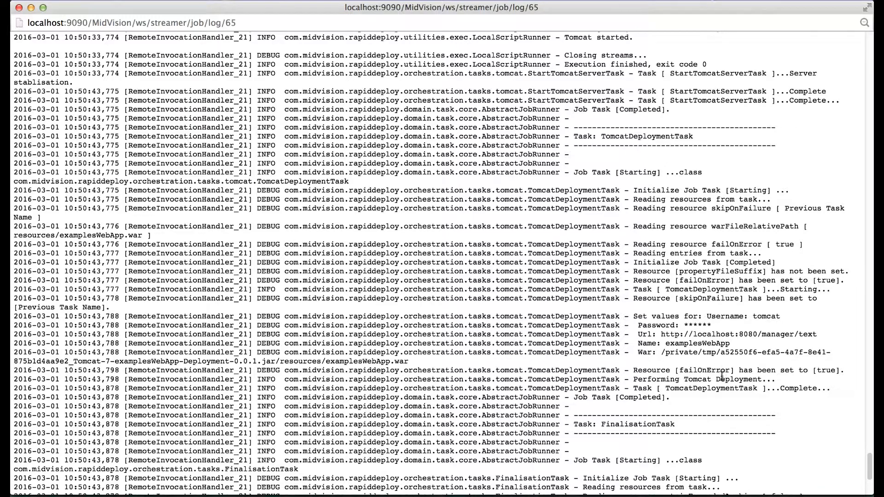
scroll(737, 375, down, 3)
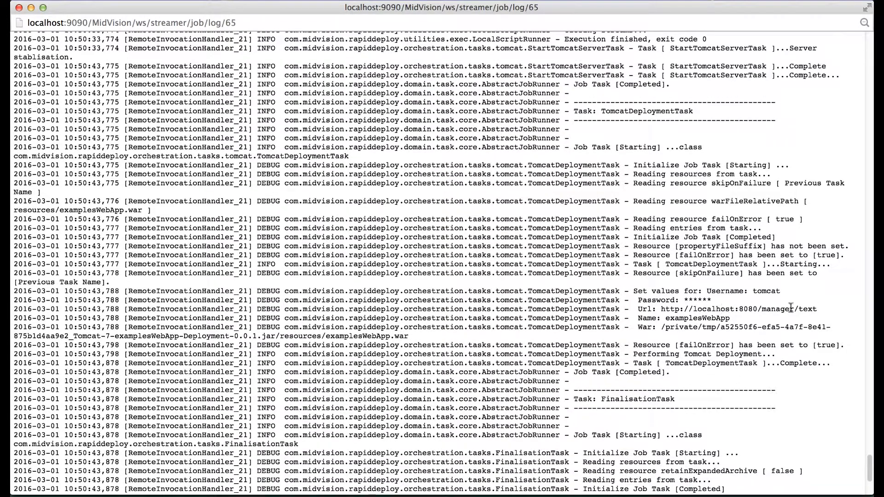
scroll(801, 323, down, 3)
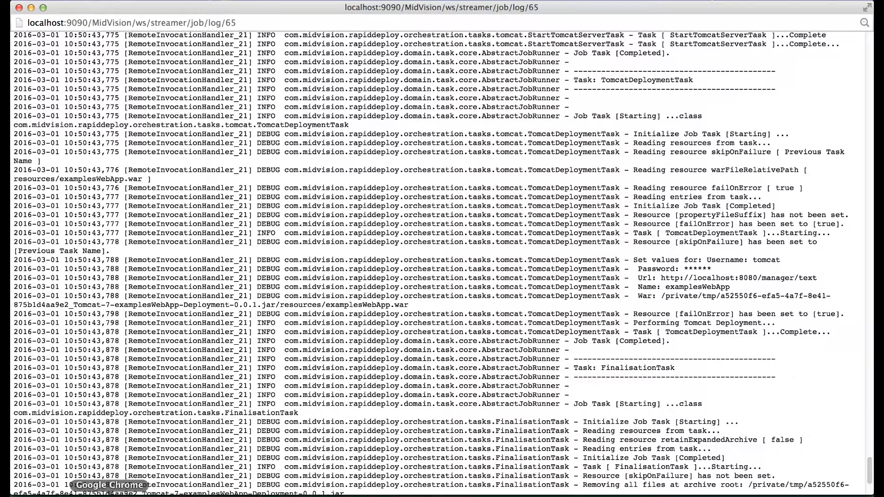
click(19, 9)
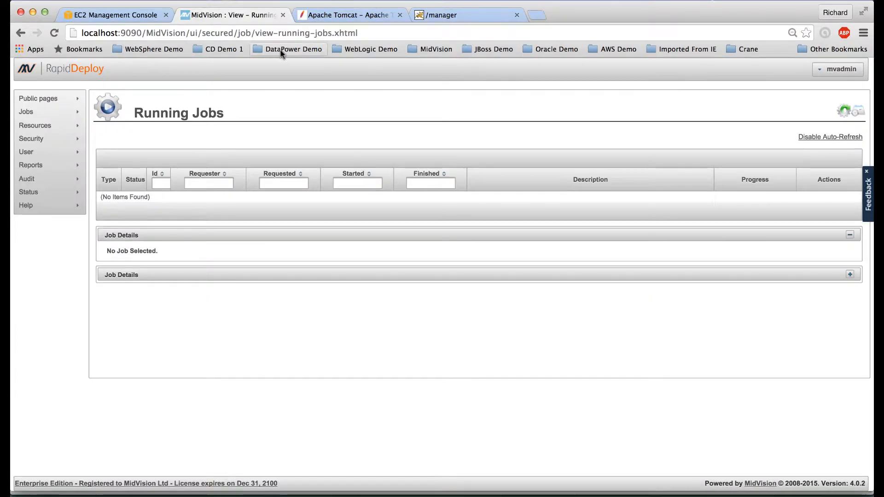
Step: Reload Tomcat Manager, open /examplesWebApp to see 'Hello', then return to RapidDeploy
click(447, 13)
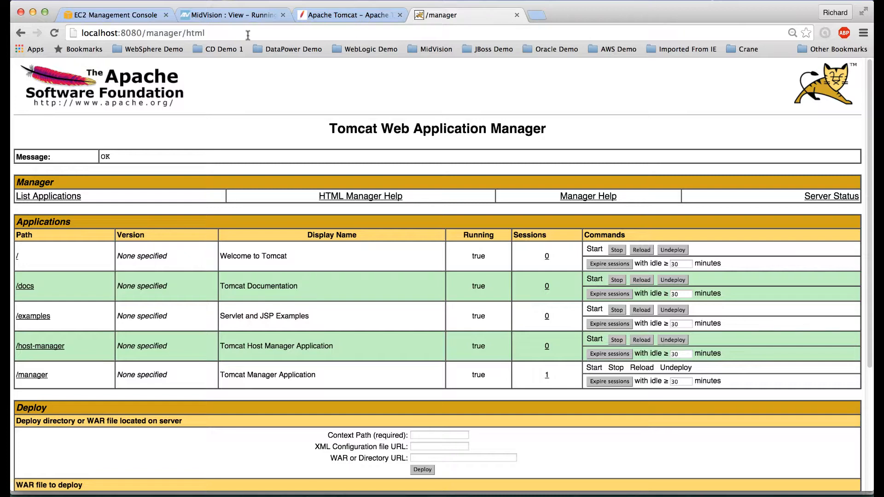
click(56, 34)
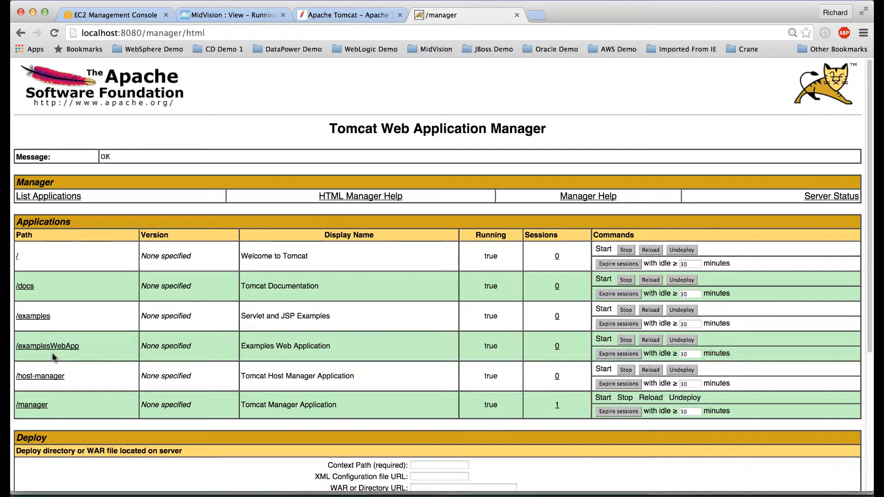
click(51, 348)
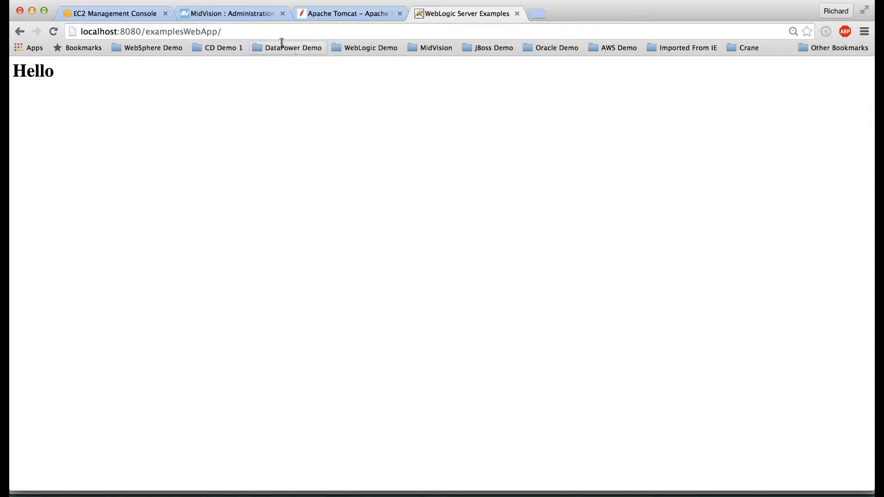
click(222, 16)
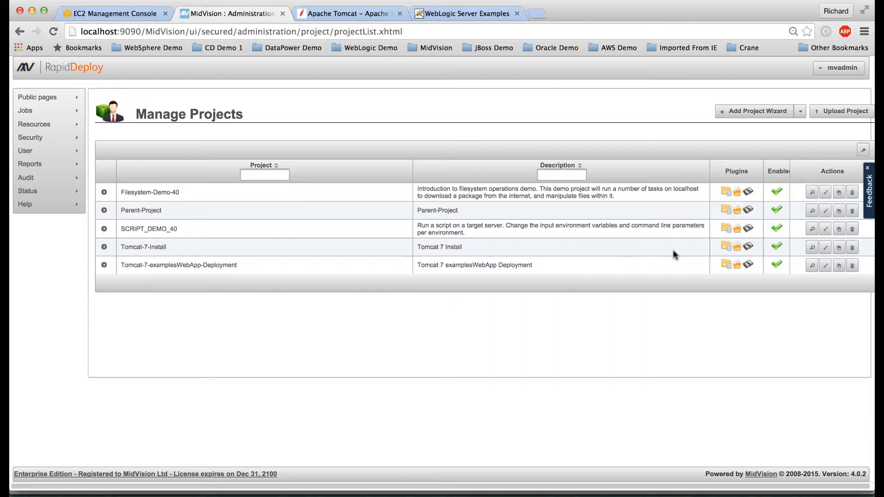
Step: Edit the Tomcat-7-Install project and clone its tomcat_linux target from the Targets list
click(826, 248)
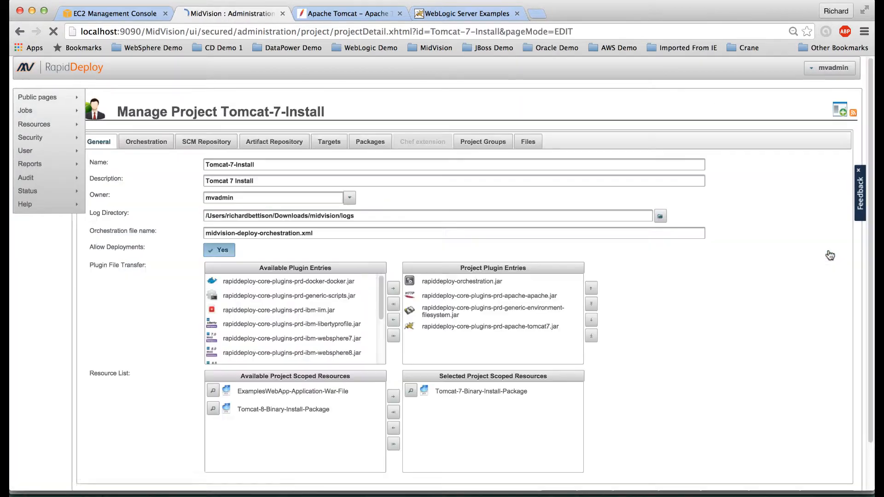
click(344, 143)
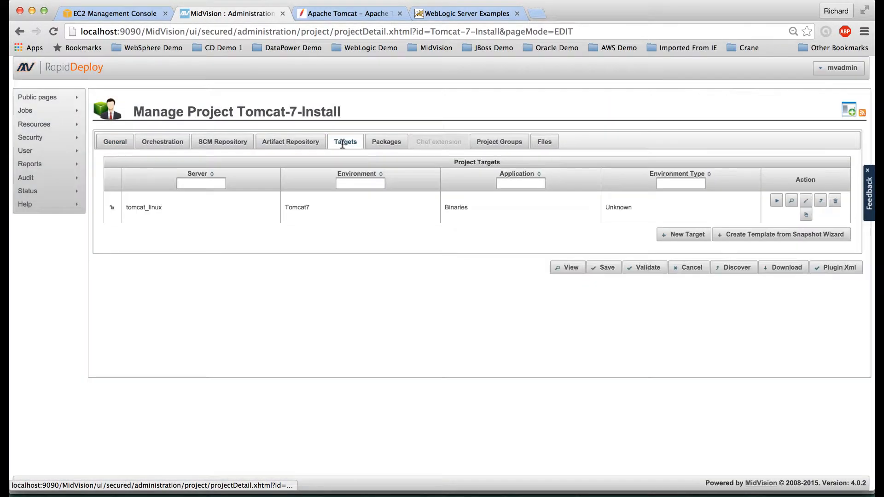
click(805, 216)
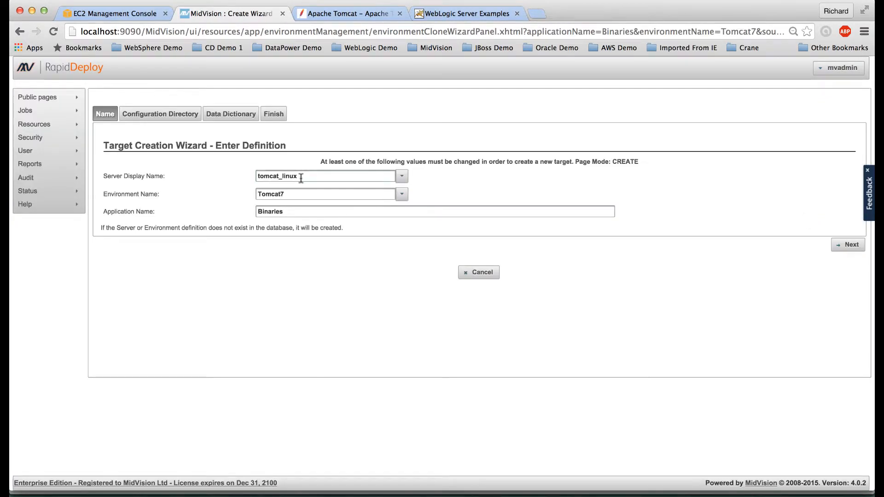
Step: Clone tomcat_linux into a new aws-redhat / Tomcat7 / Binaries target and confirm its creation
click(301, 177)
drag(301, 177, 255, 177)
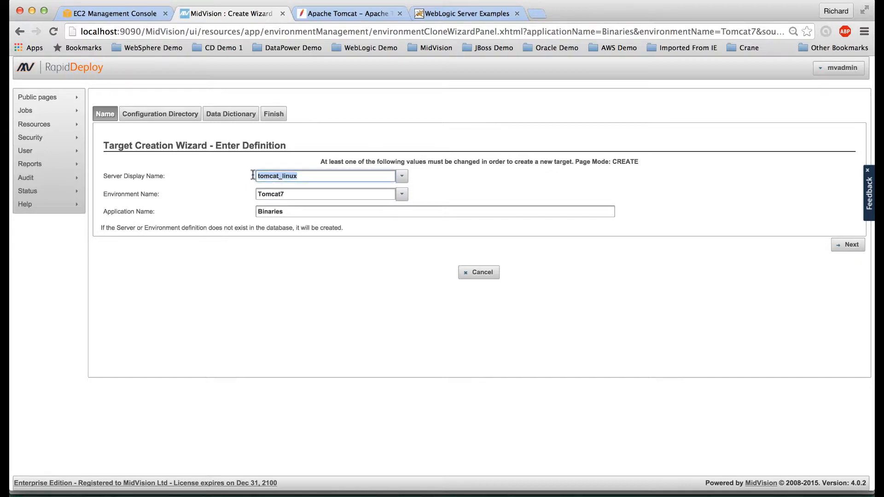
text(aws-redhat)
click(847, 245)
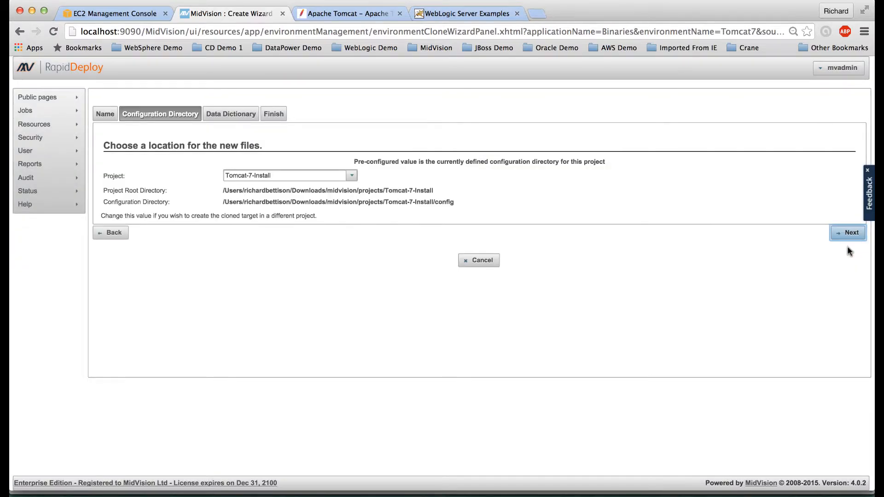
click(849, 233)
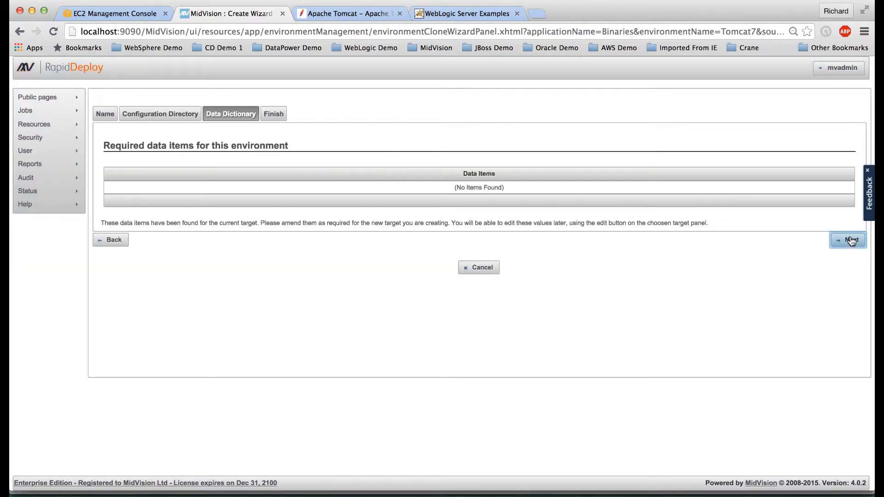
click(847, 241)
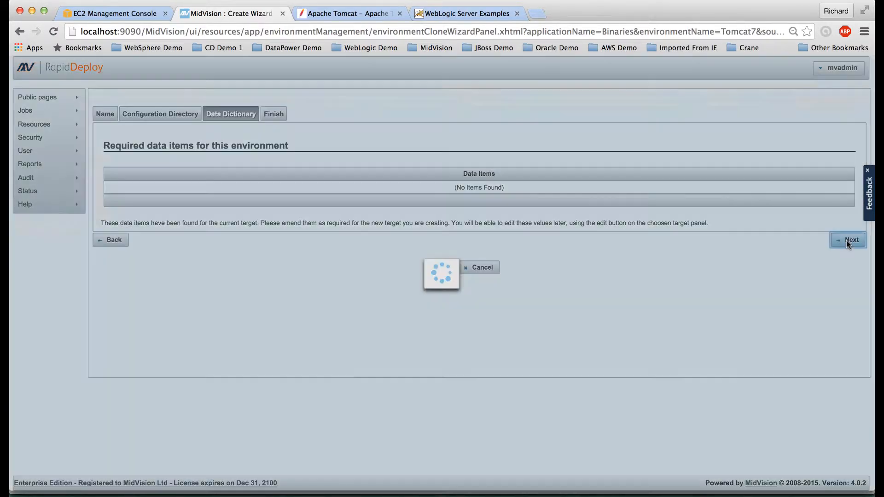
click(816, 254)
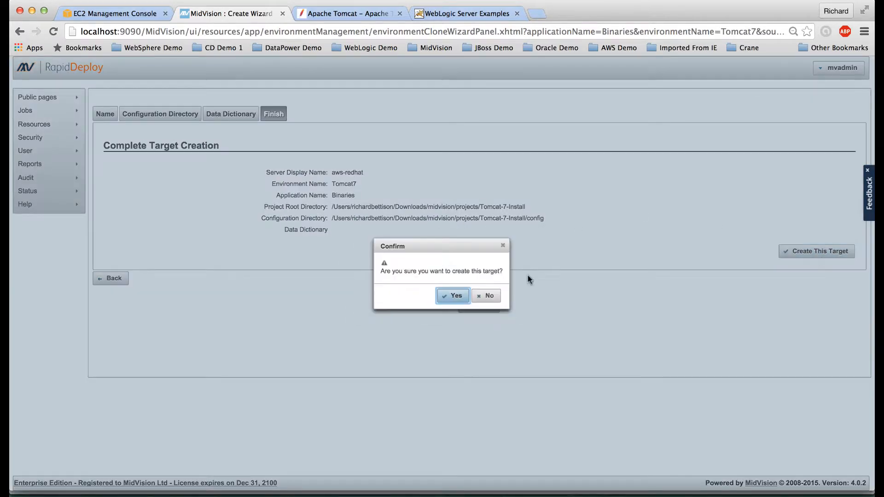
click(450, 297)
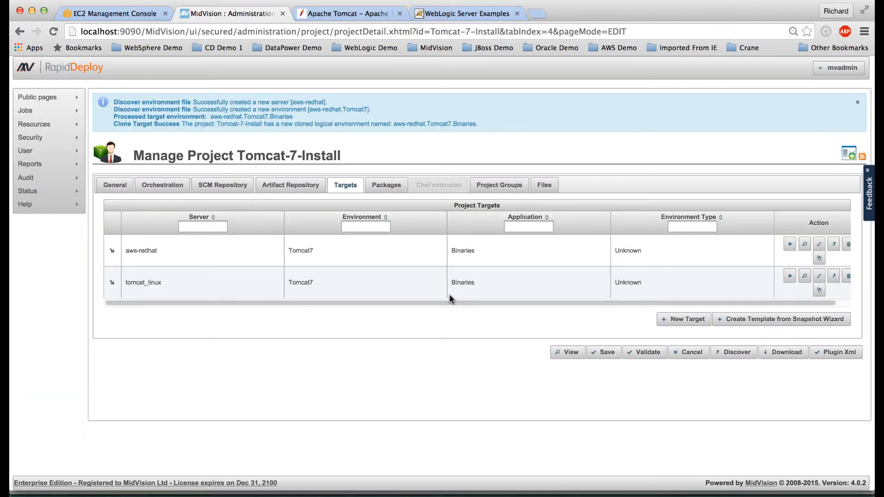
Step: Edit the aws-redhat server, set Remote Build Store to /tmp, and select its Hostname for replacement
click(142, 253)
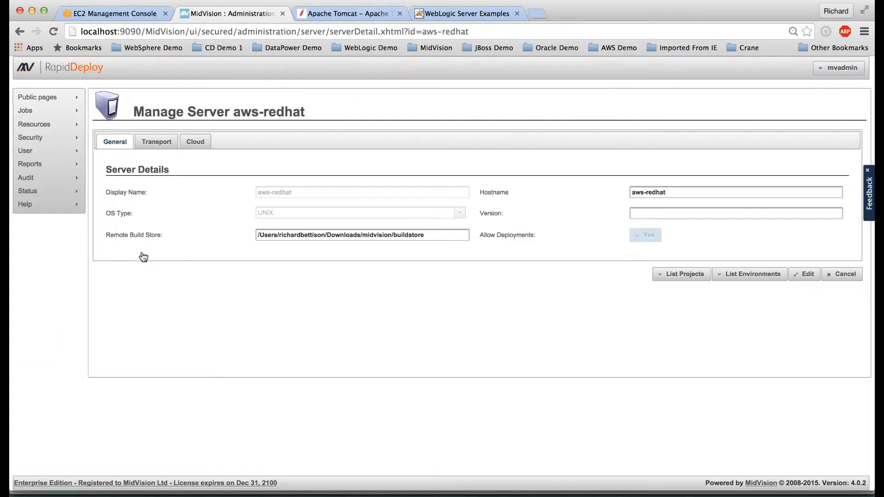
click(801, 274)
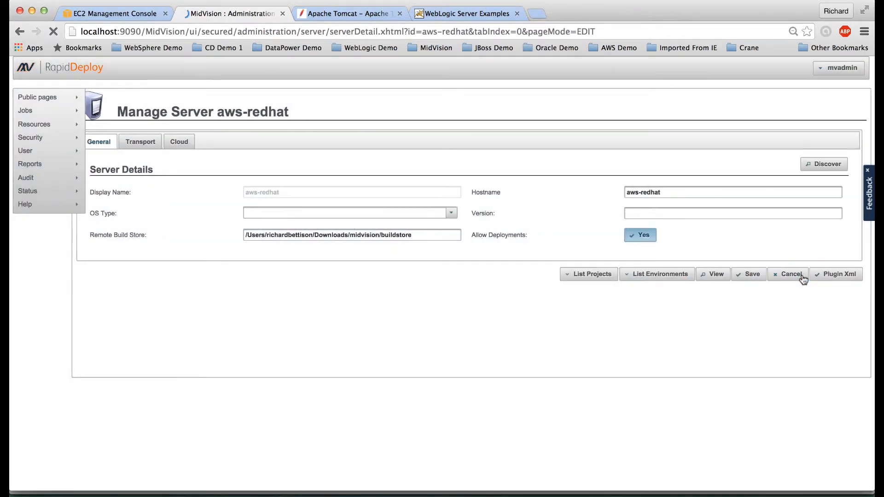
drag(431, 235, 262, 236)
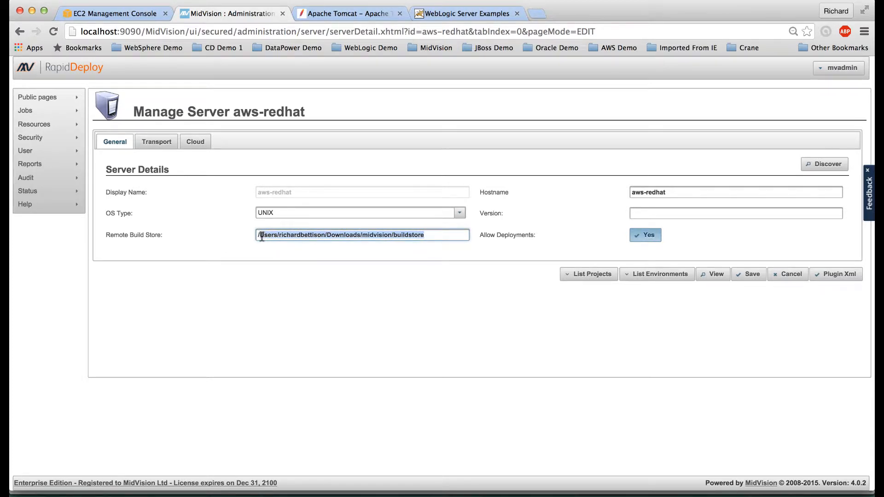
text(tmp)
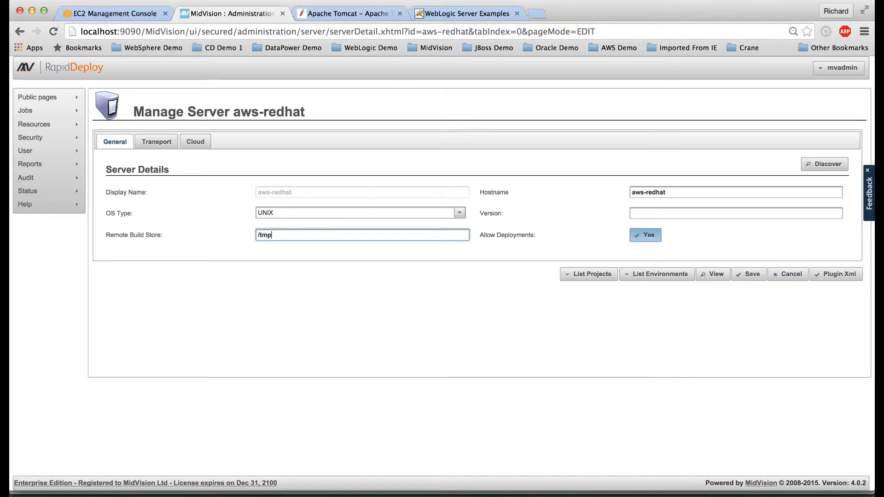
click(674, 191)
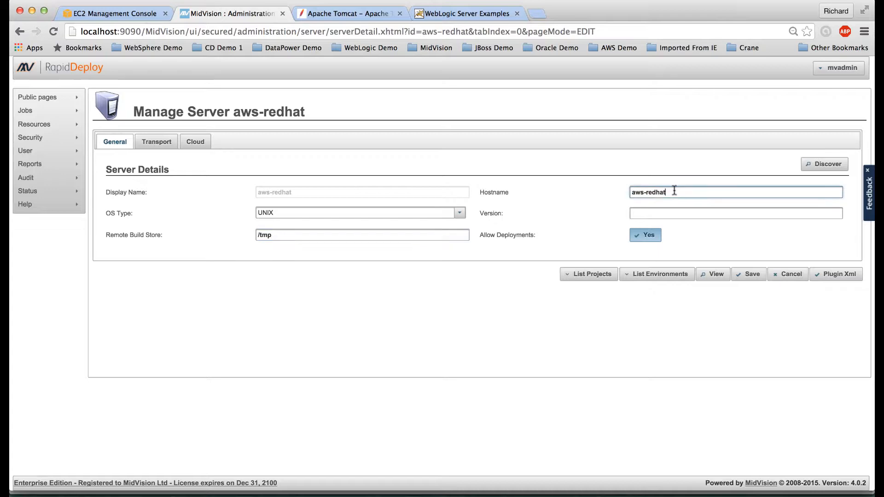
drag(674, 191, 624, 192)
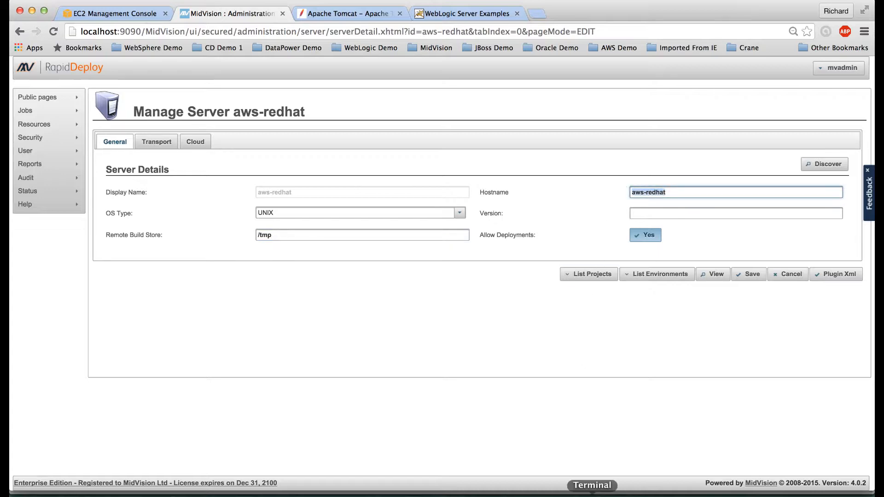
click(592, 495)
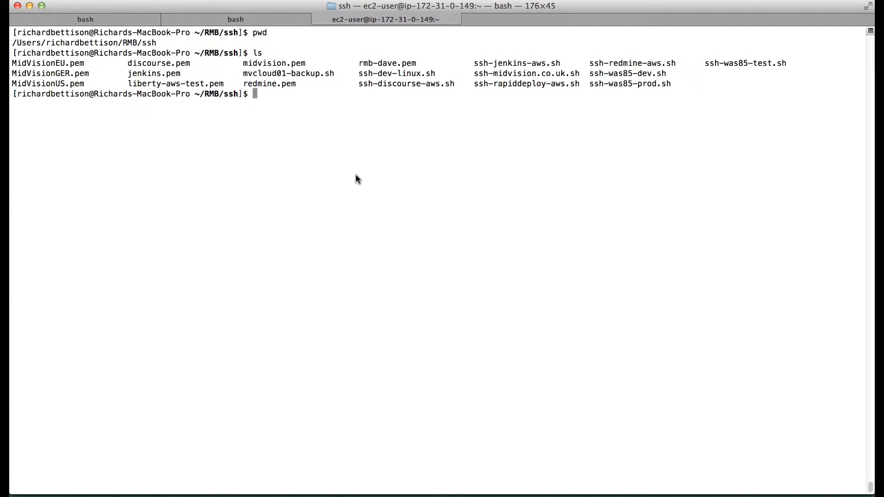
Step: Search Terminal history for the ssh command and copy the eu-central-1 EC2 hostname from it
text(/ssh)
key(Return)
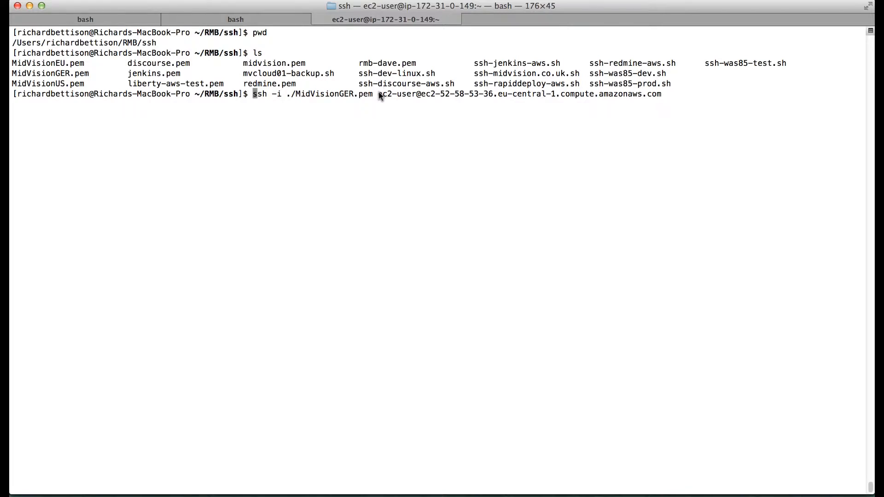
drag(378, 95, 662, 94)
key(super+c)
click(662, 95)
drag(422, 96, 649, 95)
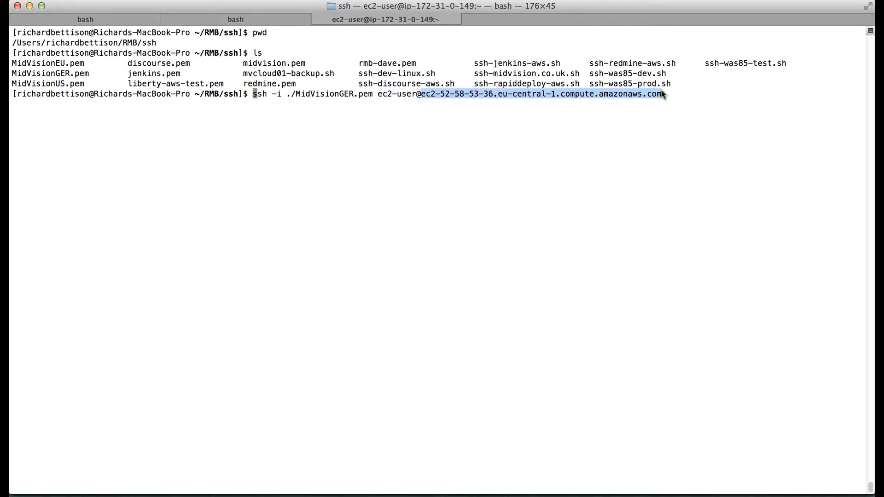
click(106, 495)
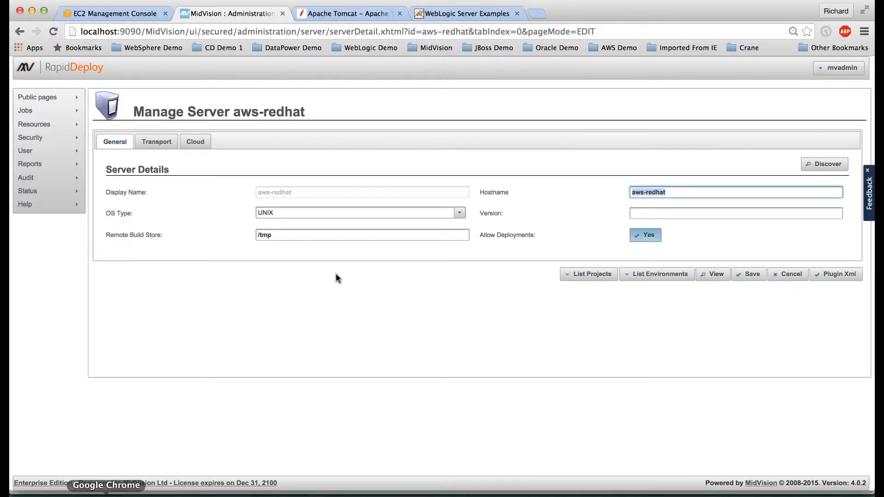
Step: Paste the EC2 hostname as the server Hostname and select Ssh - Jsch Transport
key(super+v)
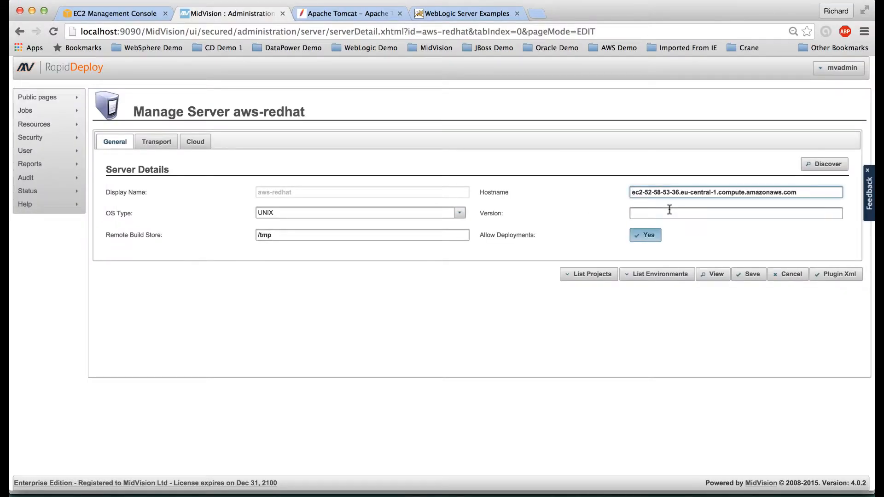
click(154, 144)
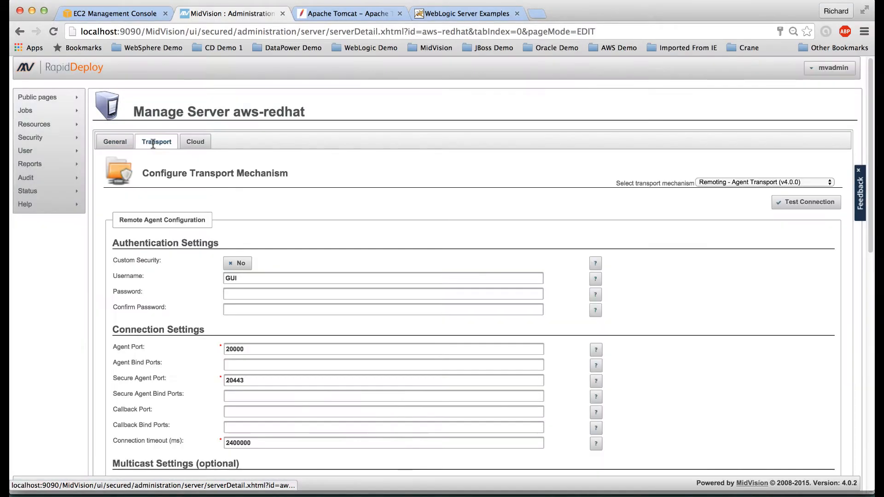
click(747, 181)
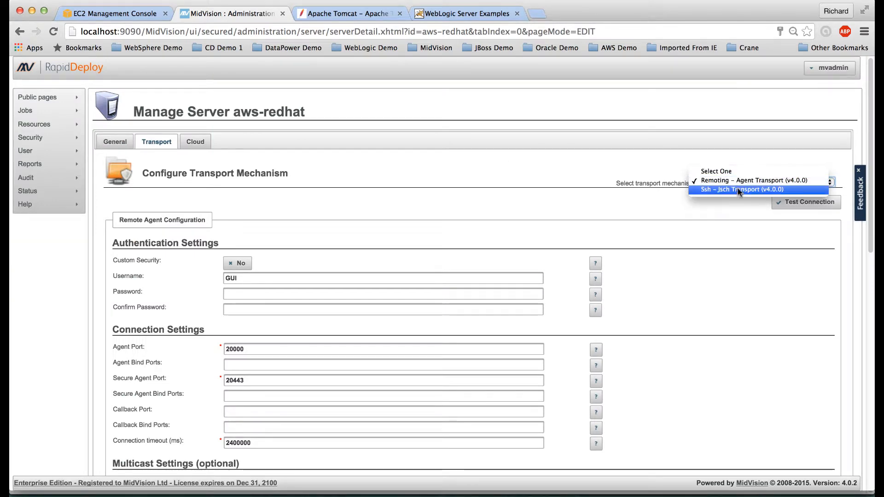
click(735, 189)
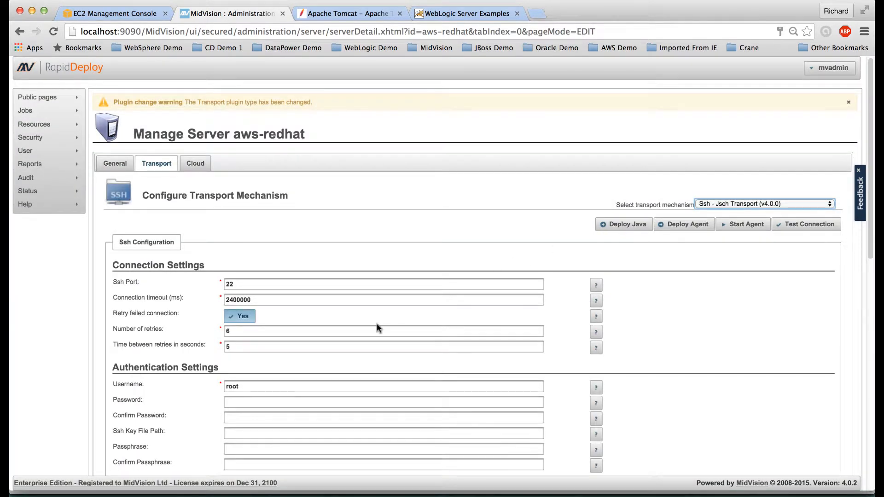
Step: Replace the SSH username root with ec2-user
scroll(376, 329, down, 4)
click(229, 296)
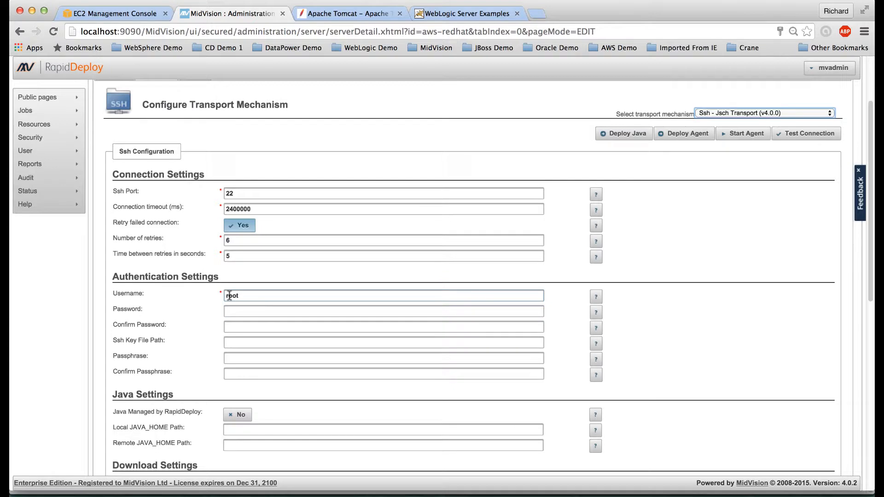
click(229, 295)
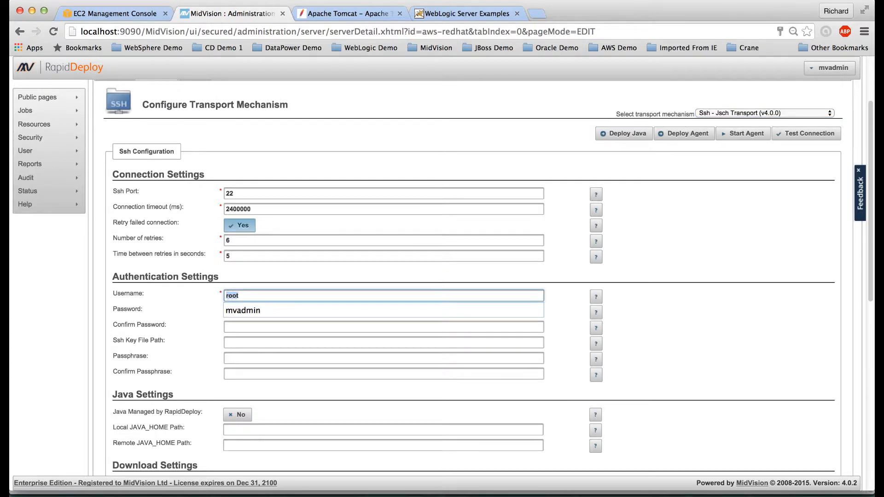
text(ec2-user)
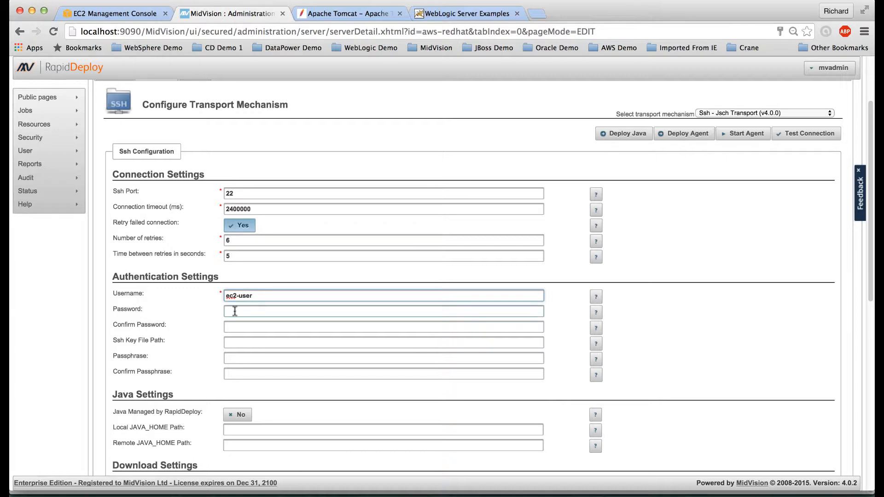
click(236, 337)
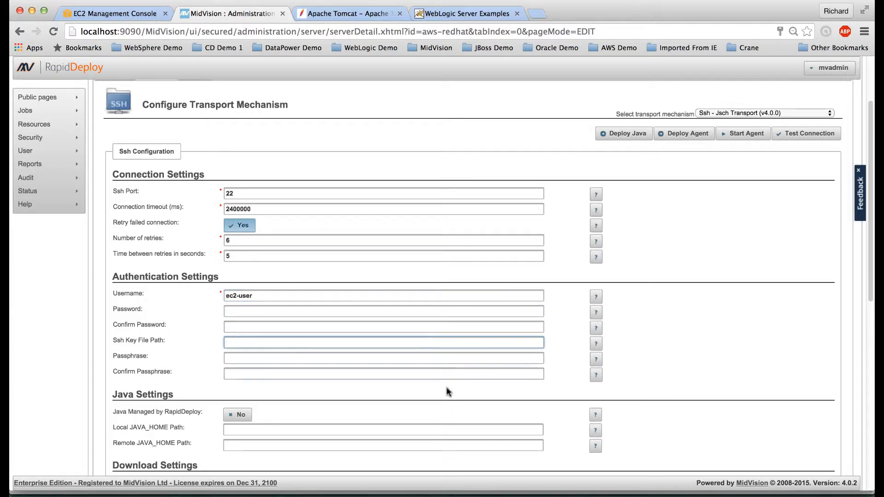
click(592, 494)
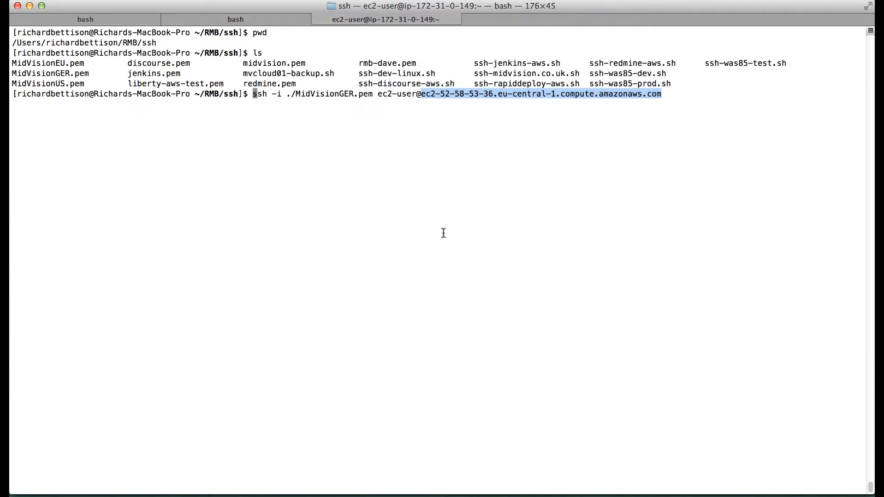
Step: Run pwd in Terminal and paste the ssh folder path into Ssh Key File Path
key(ctrl+c)
key(ctrl+c)
text(pwd)
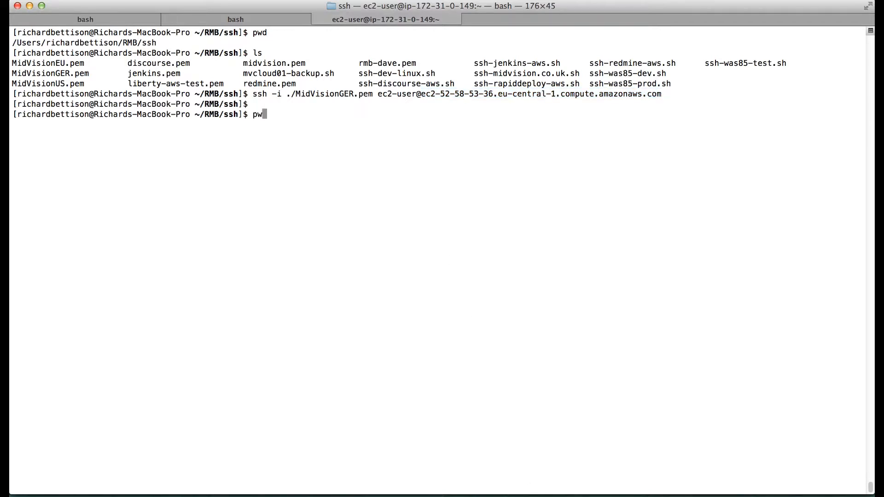
key(Return)
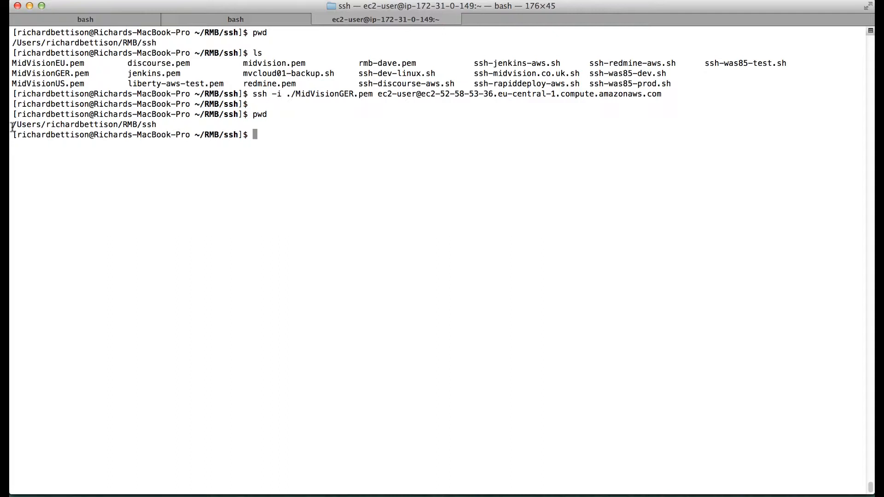
drag(12, 127, 162, 127)
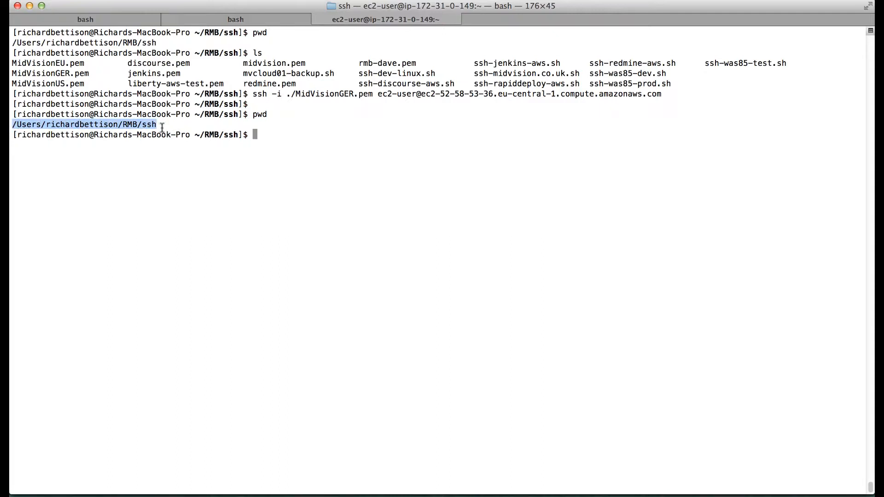
click(107, 491)
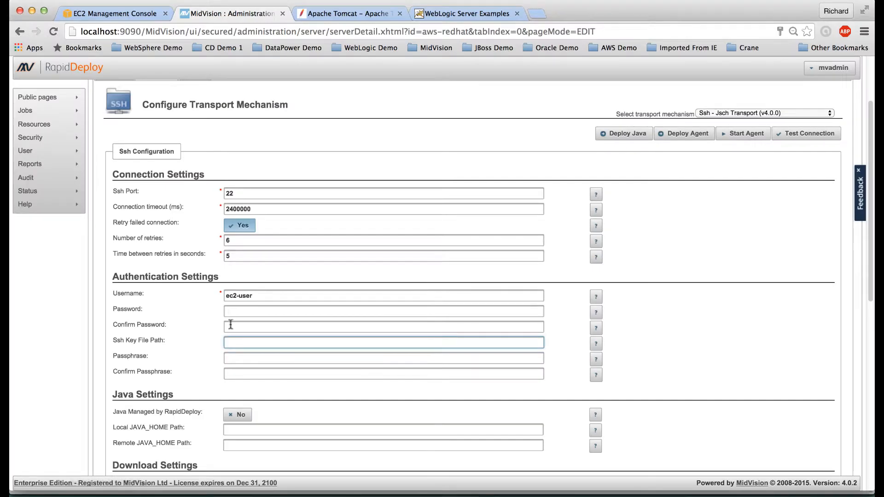
key(super+v)
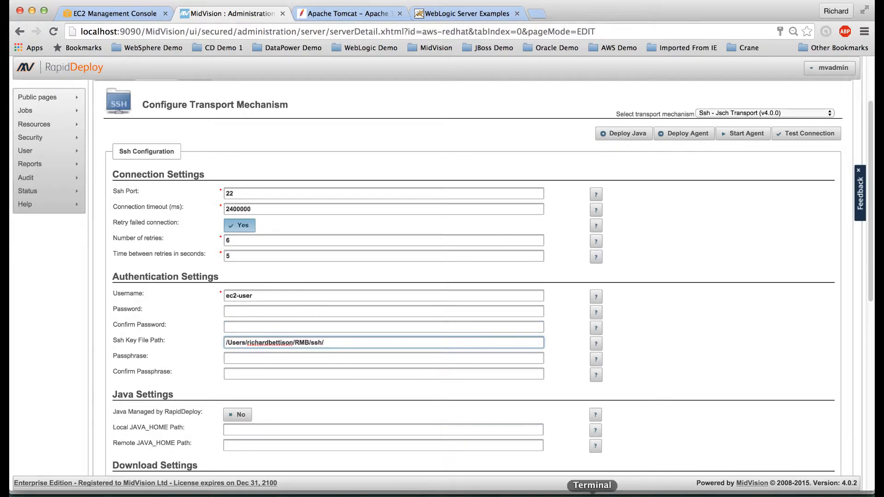
Step: Append the key file name MidVisionGER.pem to the SSH key path
click(592, 494)
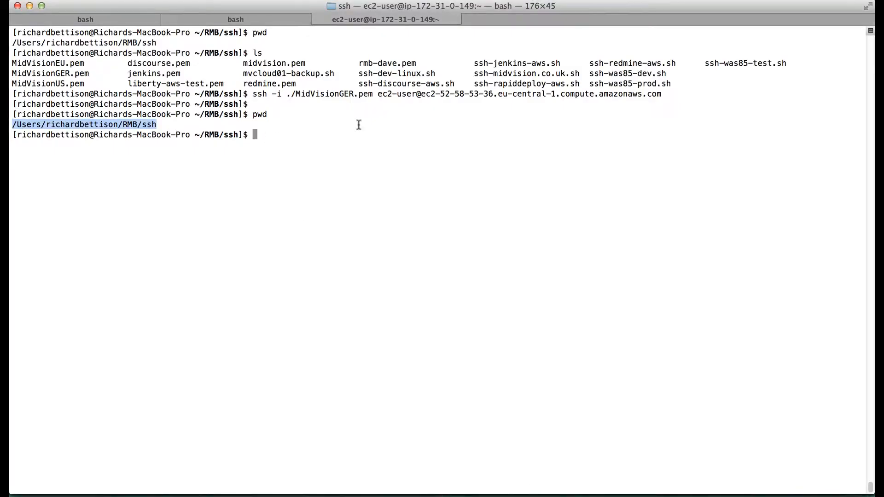
drag(294, 93, 371, 96)
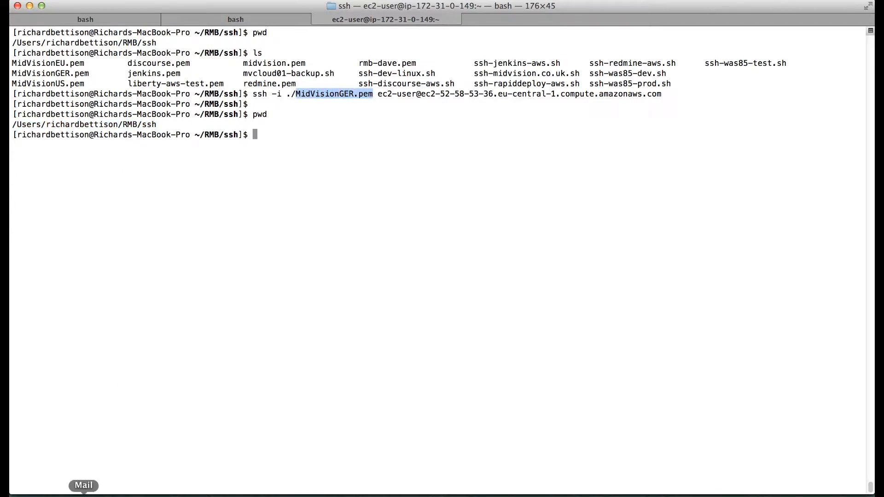
click(105, 493)
key(super+v)
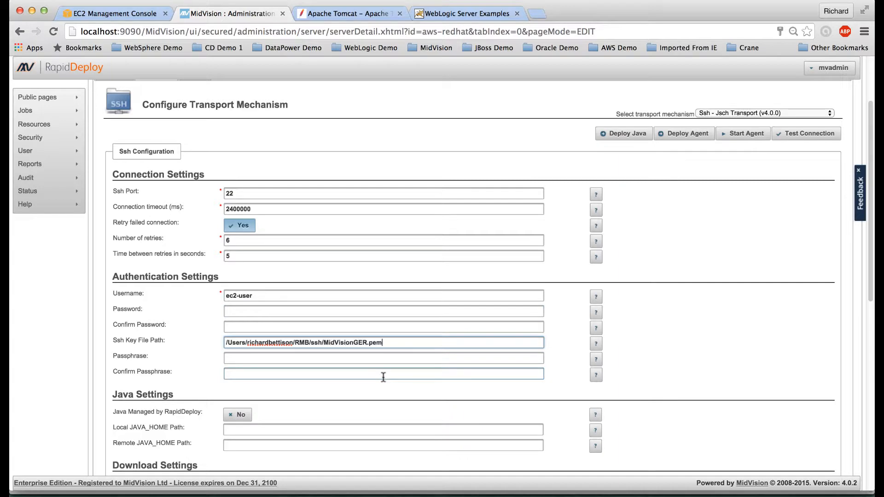
Step: Set the Alternative execution type to SUDO
scroll(383, 377, down, 10)
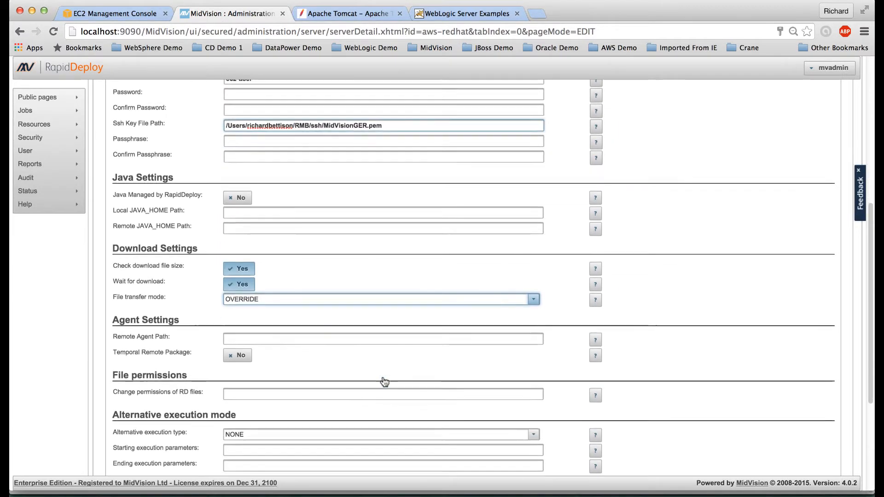
scroll(382, 376, down, 3)
scroll(383, 376, up, 5)
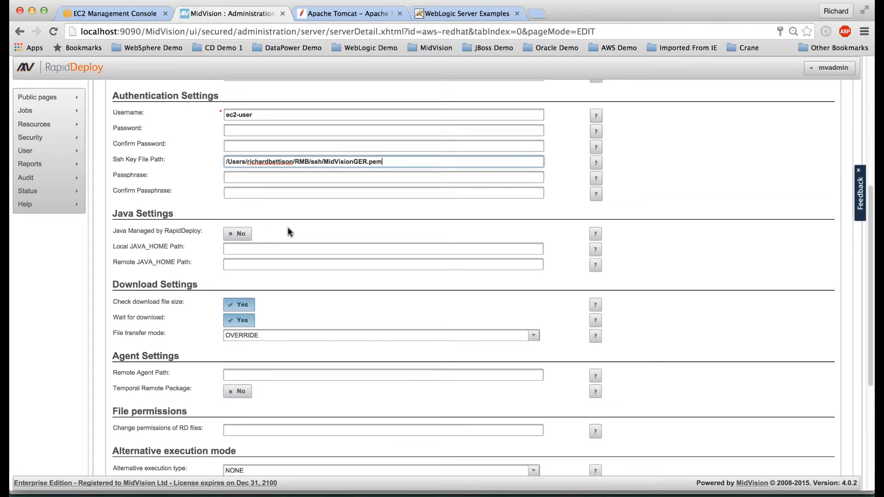
scroll(295, 302, down, 5)
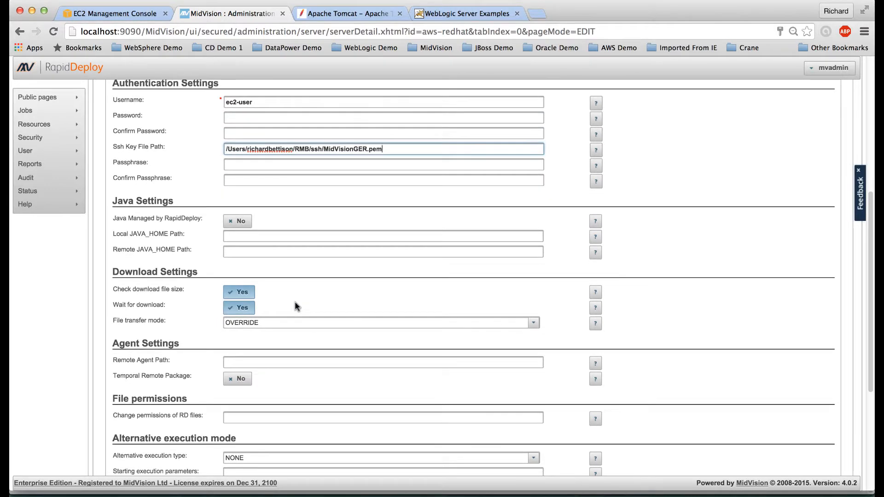
scroll(296, 302, up, 5)
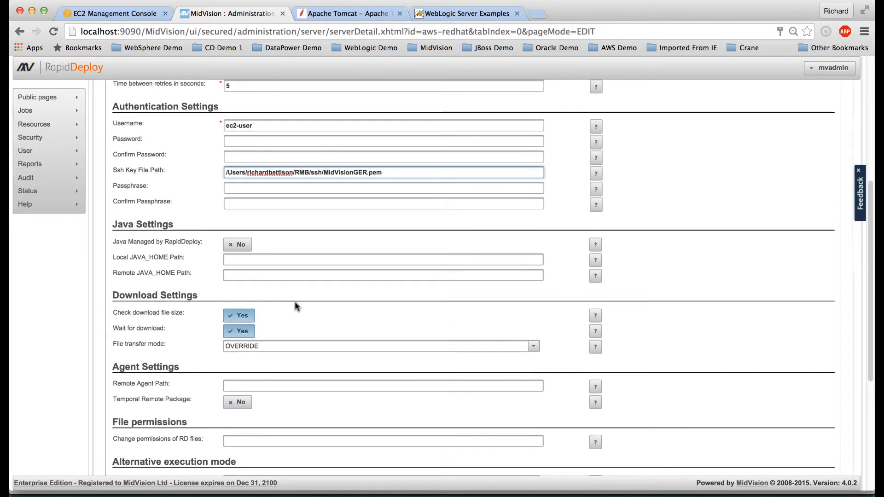
scroll(295, 306, down, 2)
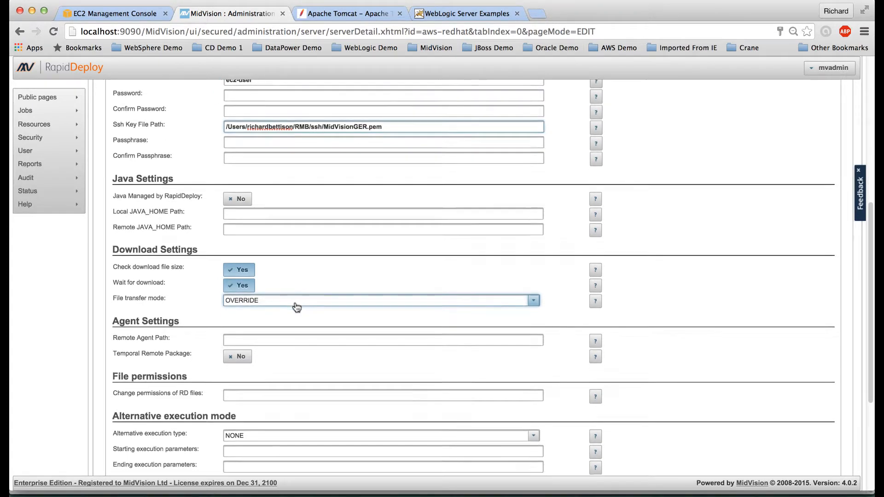
scroll(296, 305, down, 4)
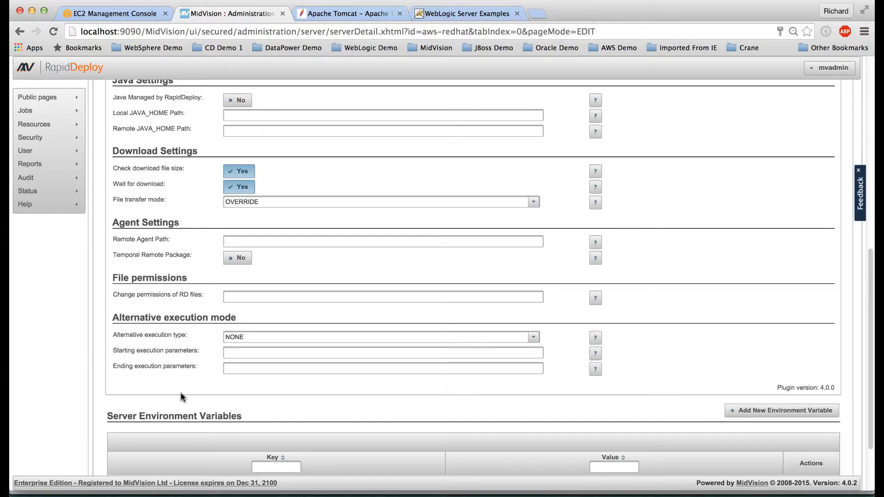
click(292, 338)
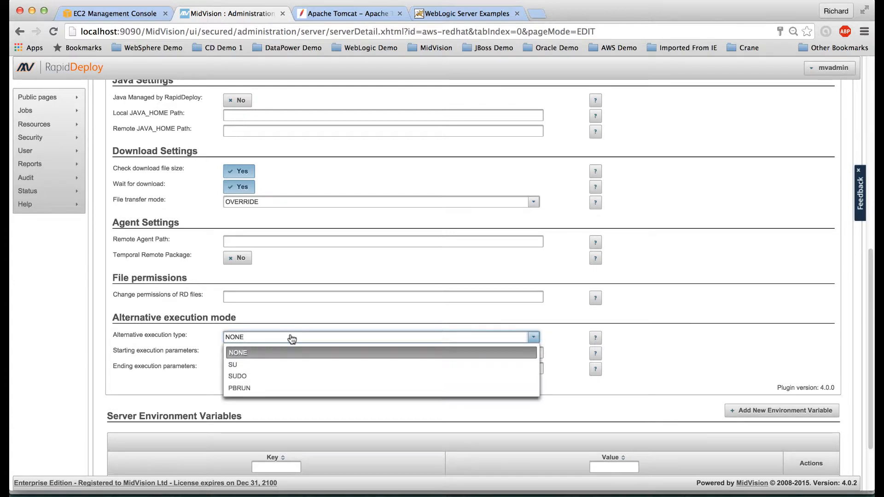
click(267, 378)
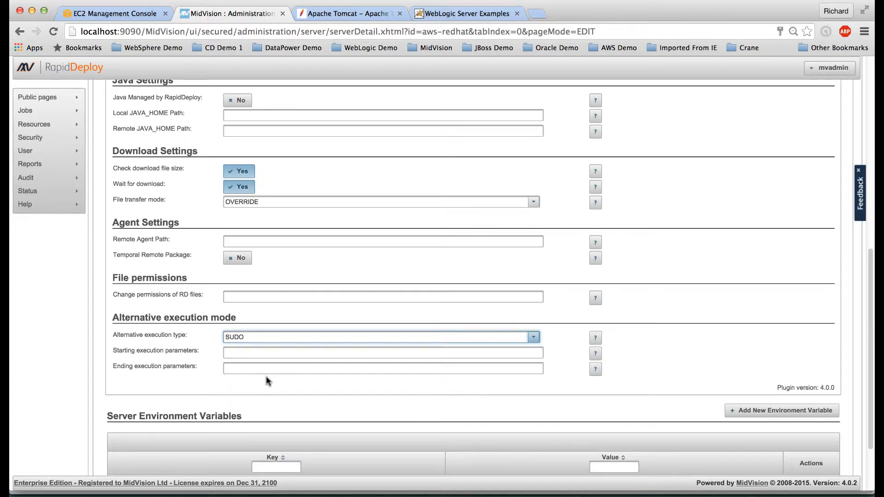
Step: Enter su -c " as the starting and " as the ending execution parameters
click(241, 353)
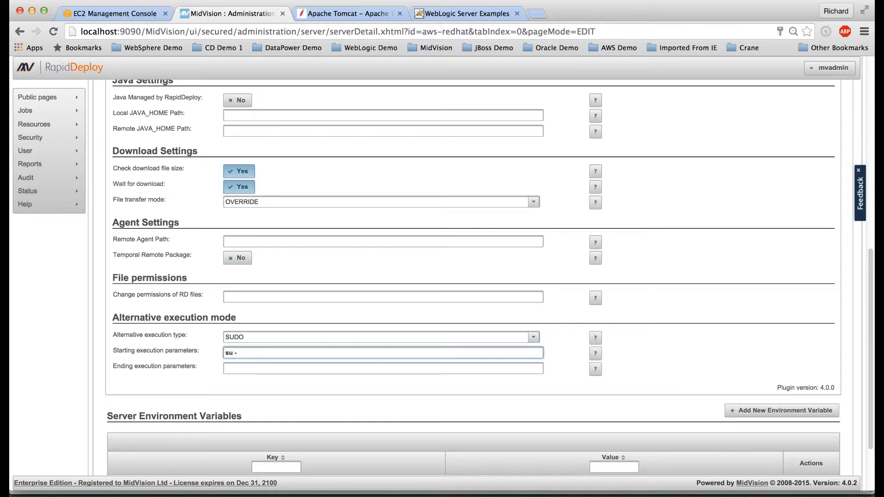
text(su -c ")
click(233, 369)
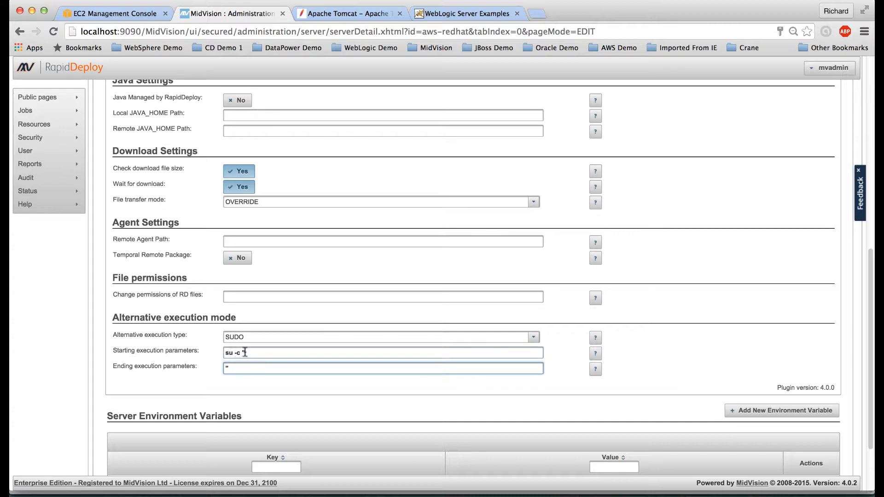
click(242, 352)
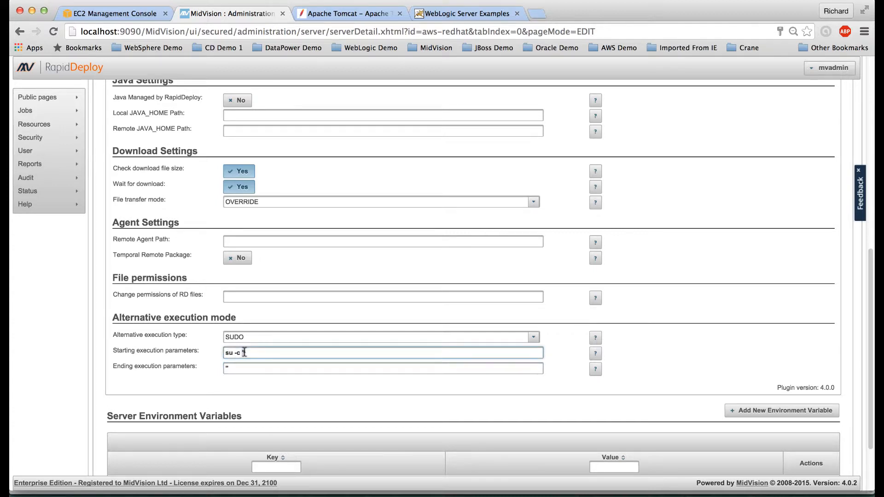
drag(243, 352, 219, 368)
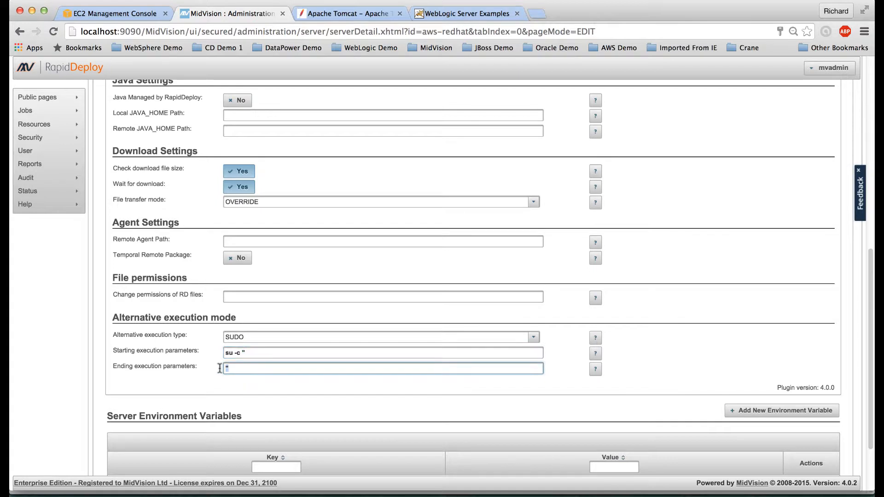
click(252, 353)
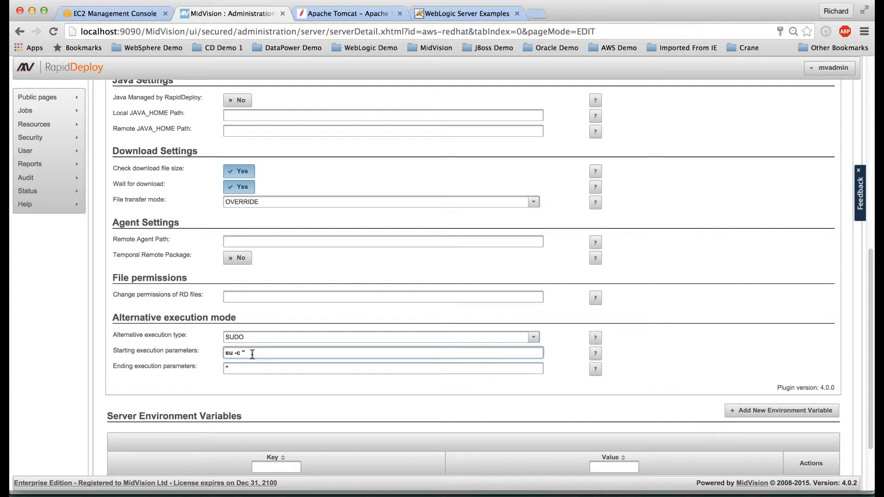
scroll(253, 353, down, 4)
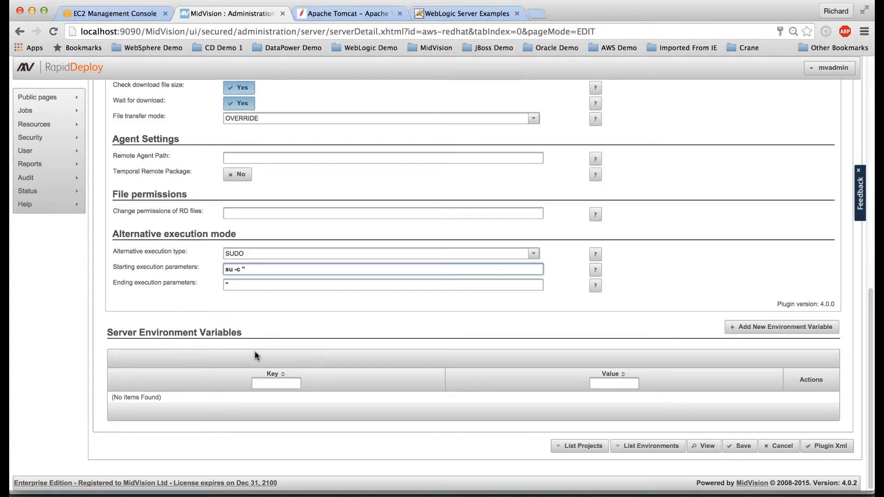
Step: Save the aws-redhat server settings and continue editing
click(743, 447)
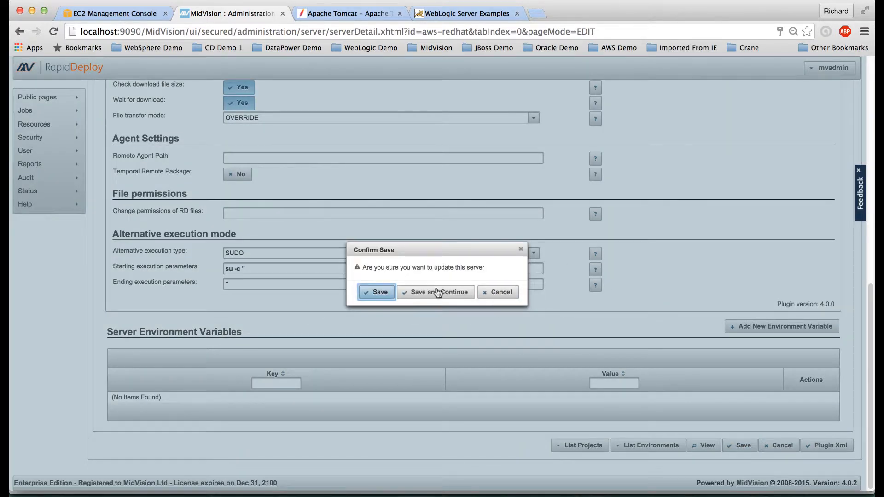
click(438, 293)
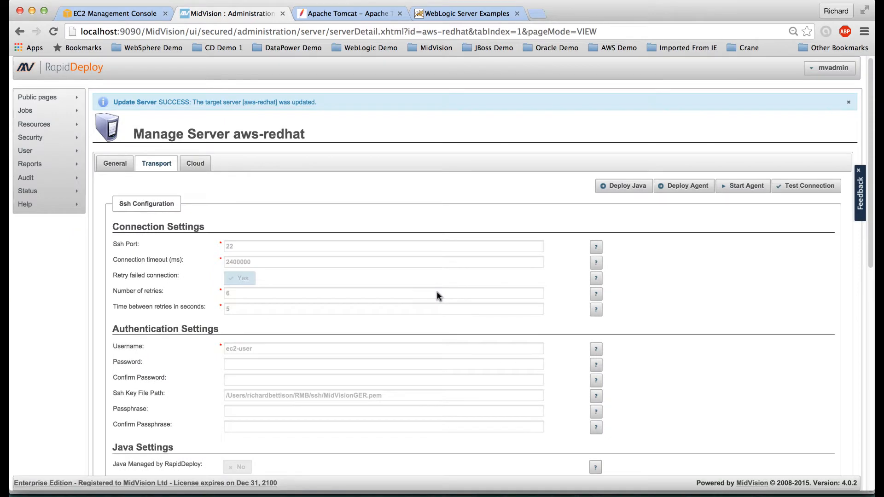
scroll(437, 296, down, 8)
scroll(437, 296, down, 6)
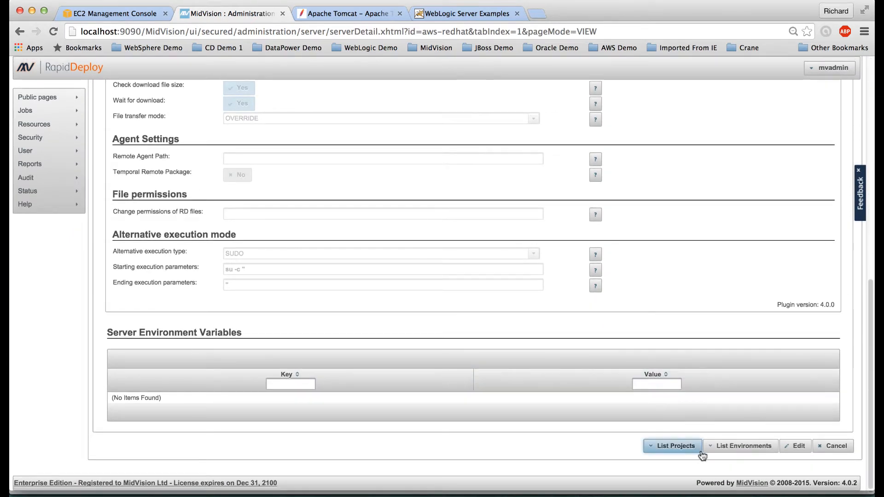
Step: Edit the Tomcat7 environment's Tomcat product and insert local/ into the install path
click(735, 446)
scroll(734, 443, down, 3)
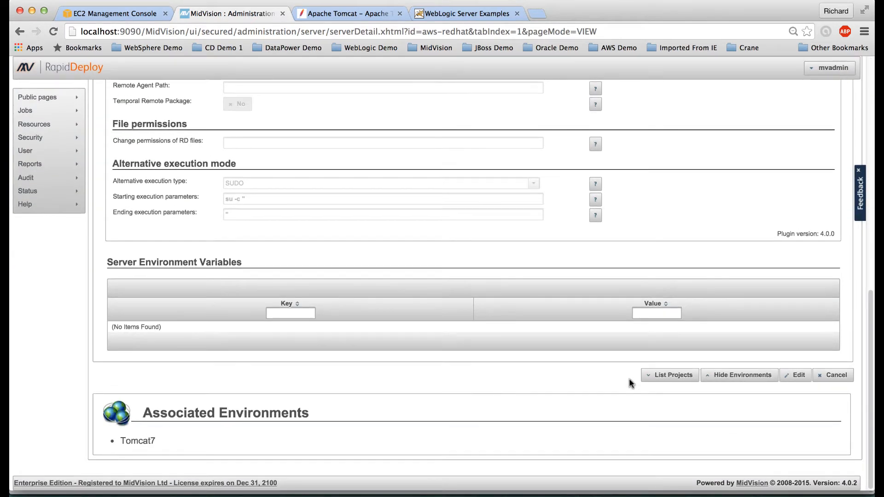
click(140, 440)
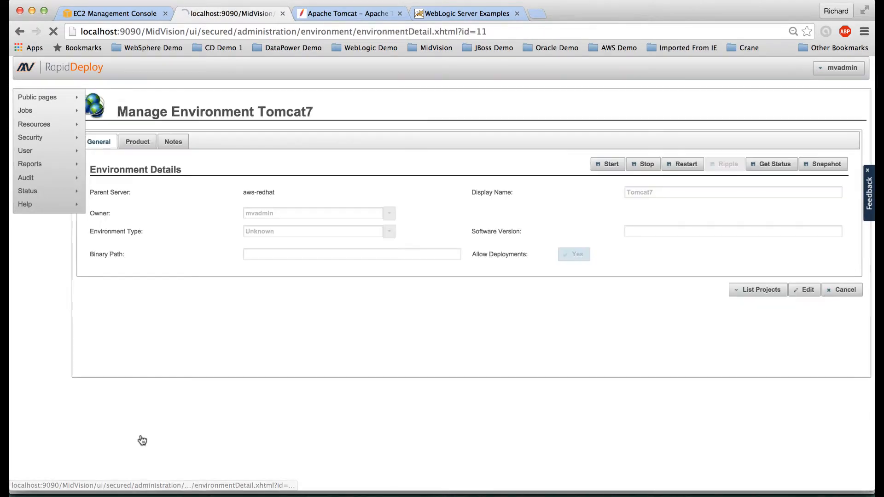
click(816, 290)
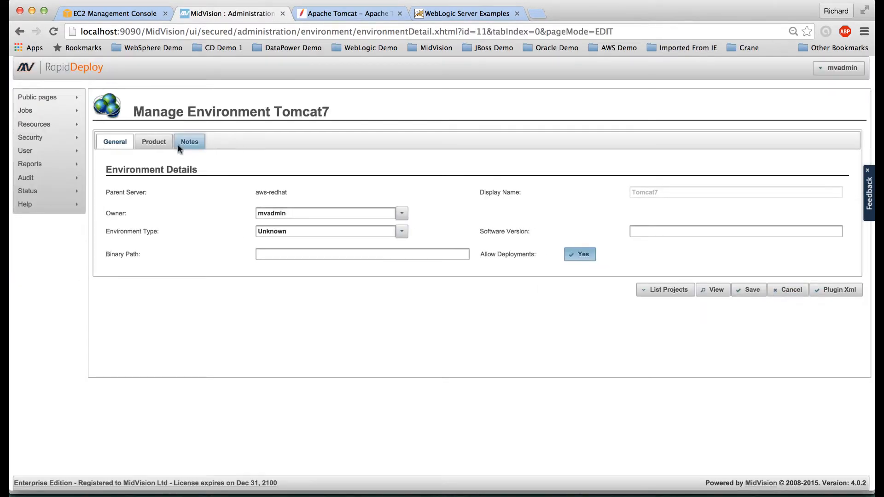
click(154, 142)
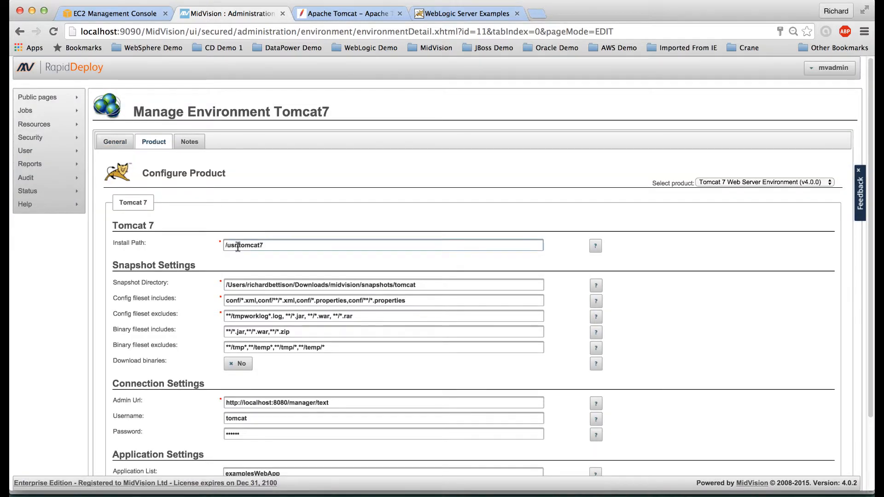
click(237, 245)
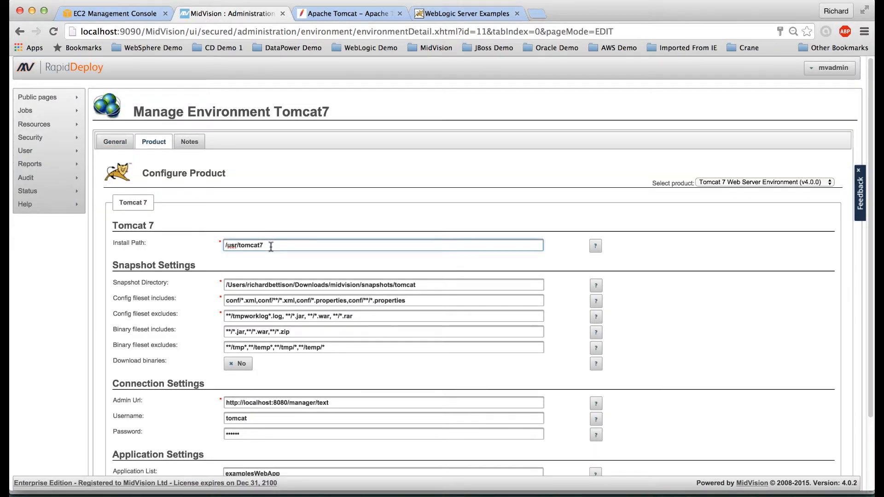
text(local/)
scroll(343, 284, down, 3)
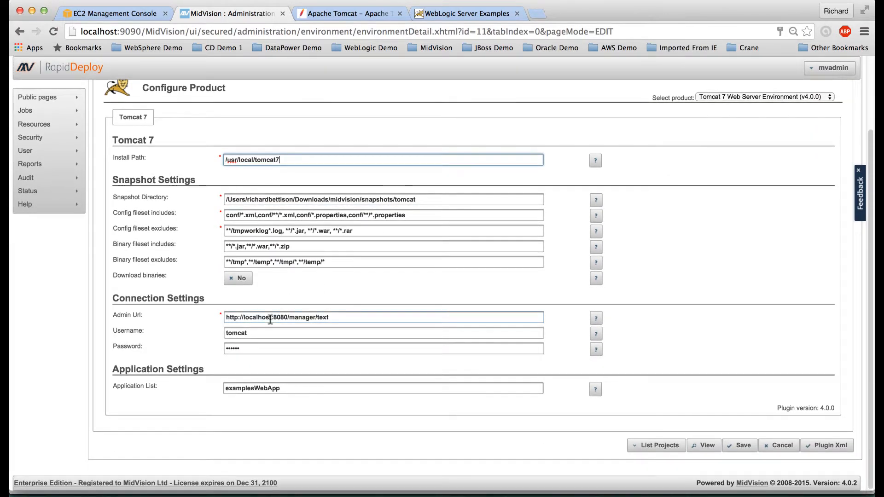
drag(272, 317, 243, 316)
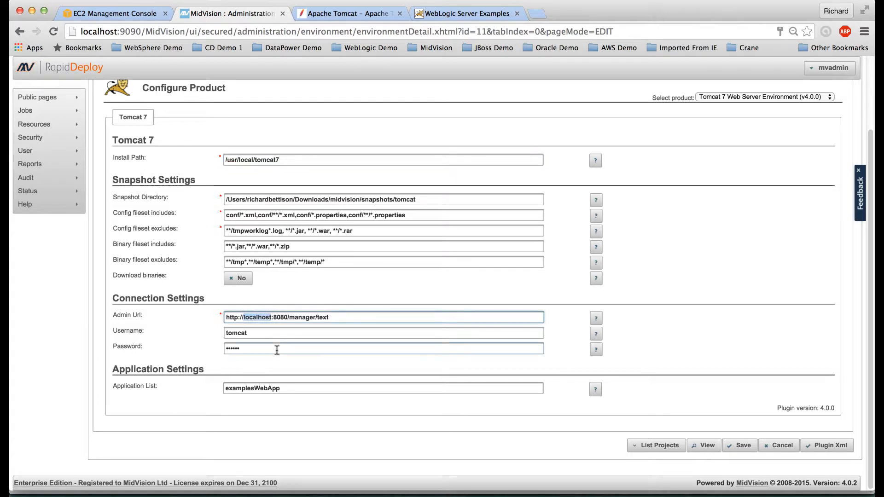
text(MidVisionGER.pem)
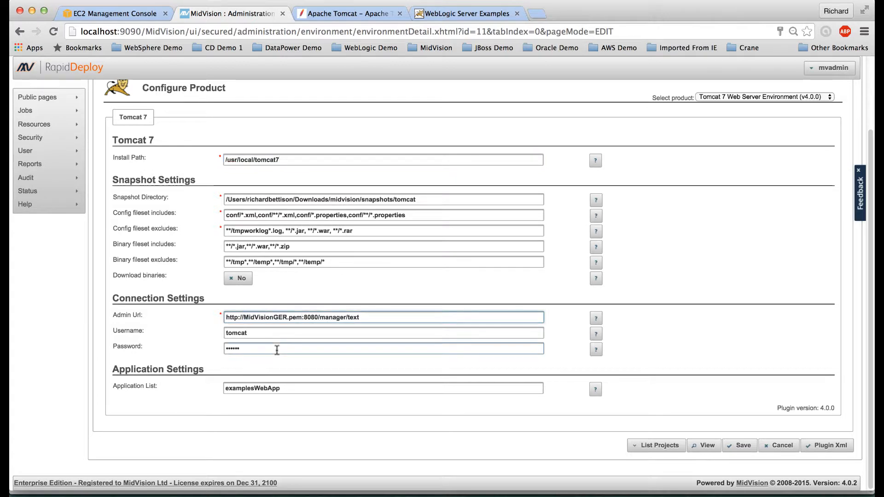
key(BackSpace)
key(BackSpace)
key(BackSpace)
key(BackSpace)
key(BackSpace)
key(BackSpace)
key(BackSpace)
key(BackSpace)
key(BackSpace)
key(BackSpace)
key(BackSpace)
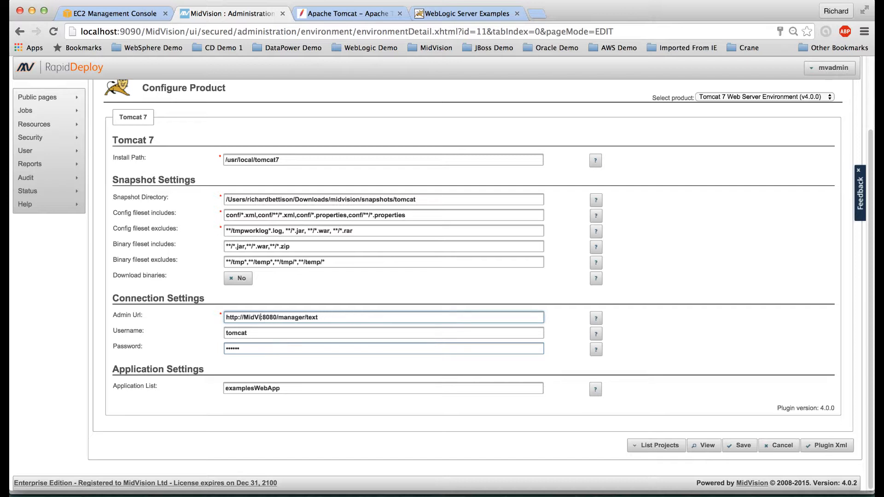
key(BackSpace)
key(BackSpace)
key(BackSpace)
key(BackSpace)
key(BackSpace)
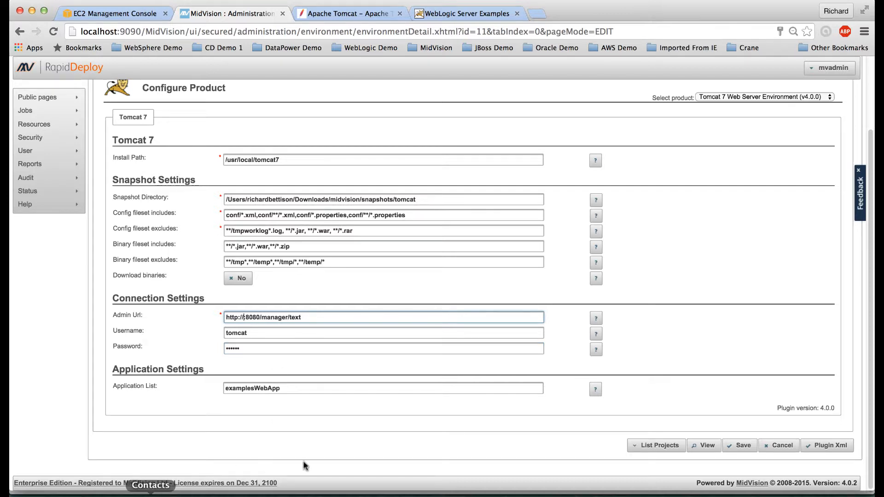
click(592, 491)
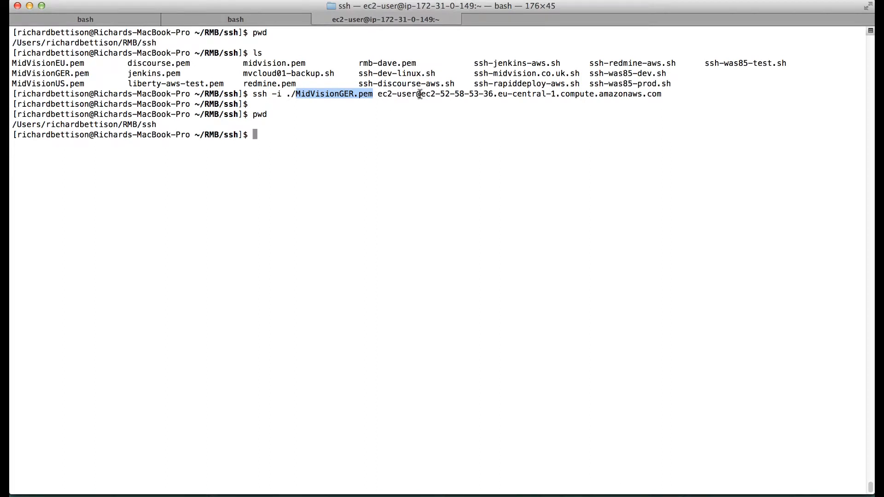
drag(421, 94, 665, 94)
key(super+c)
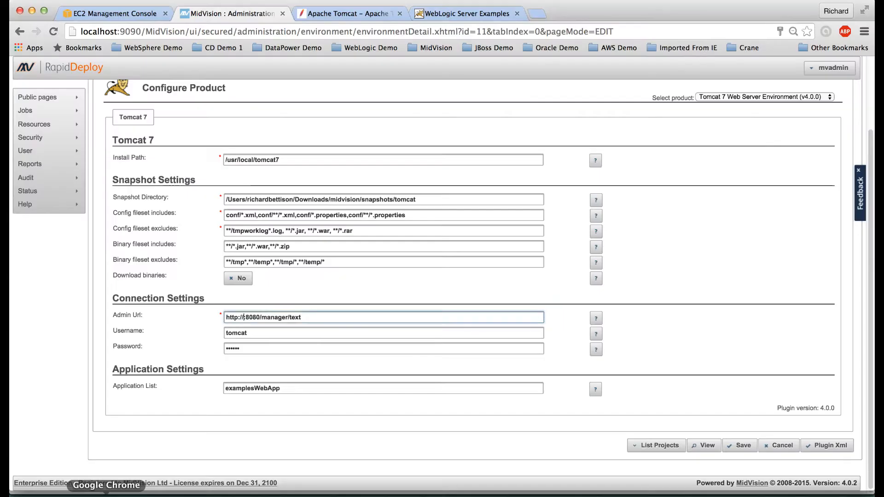
Step: Paste the EC2 hostname into the Admin Url and save the Tomcat7 environment
click(106, 491)
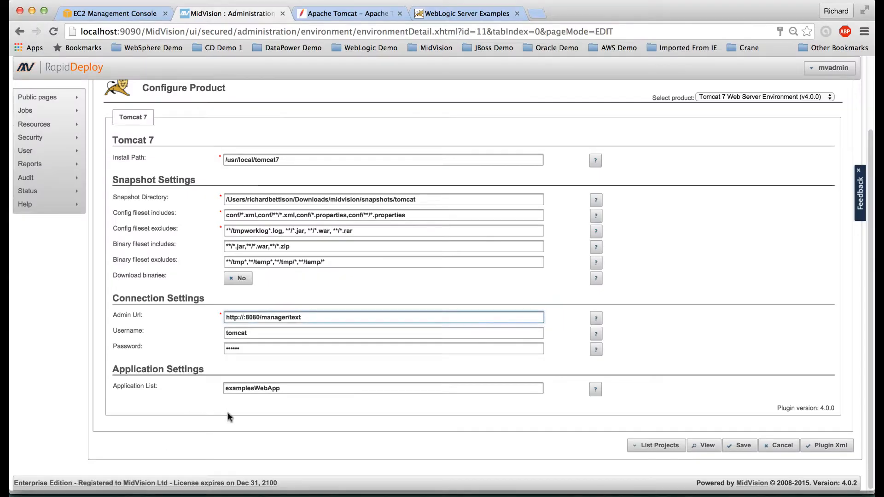
key(super+v)
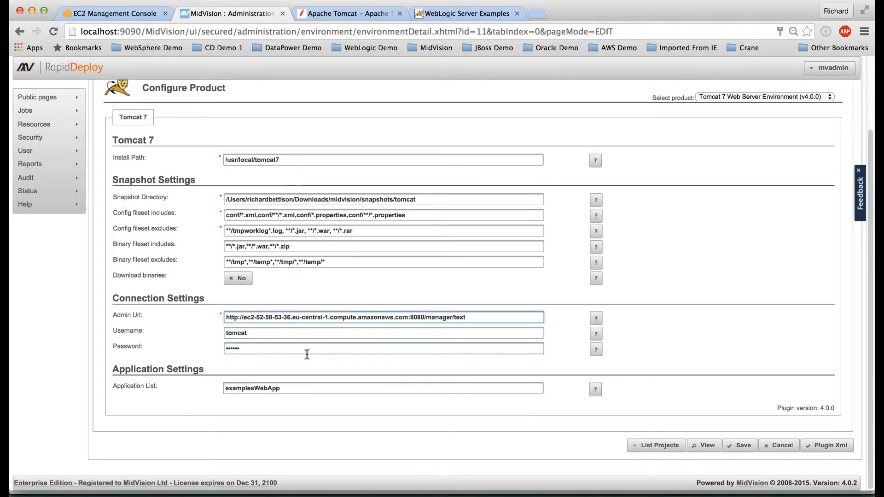
click(734, 449)
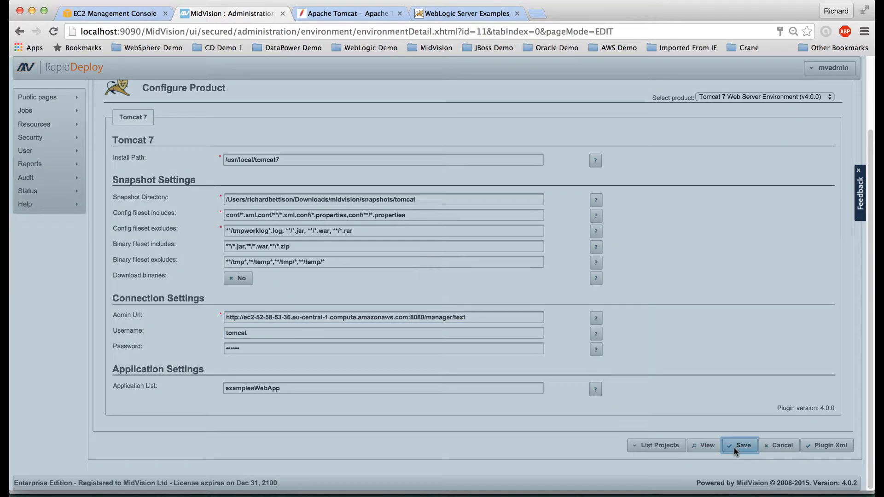
click(443, 293)
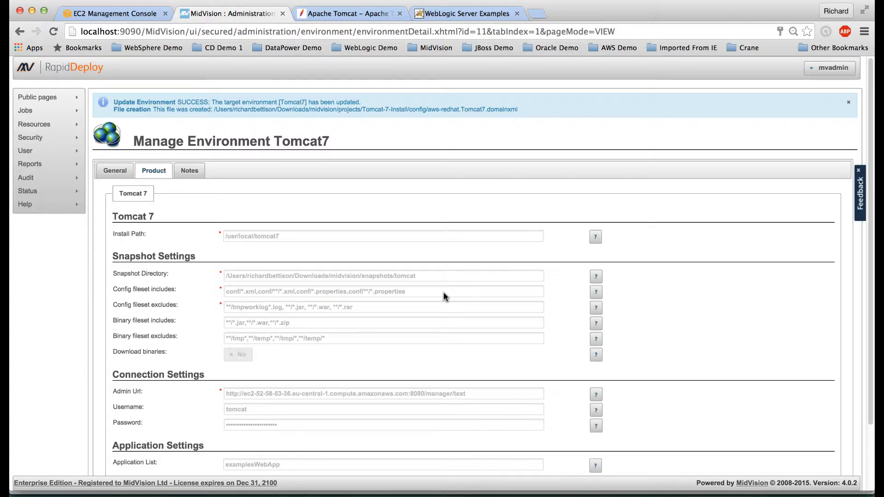
mouse_move(69, 124)
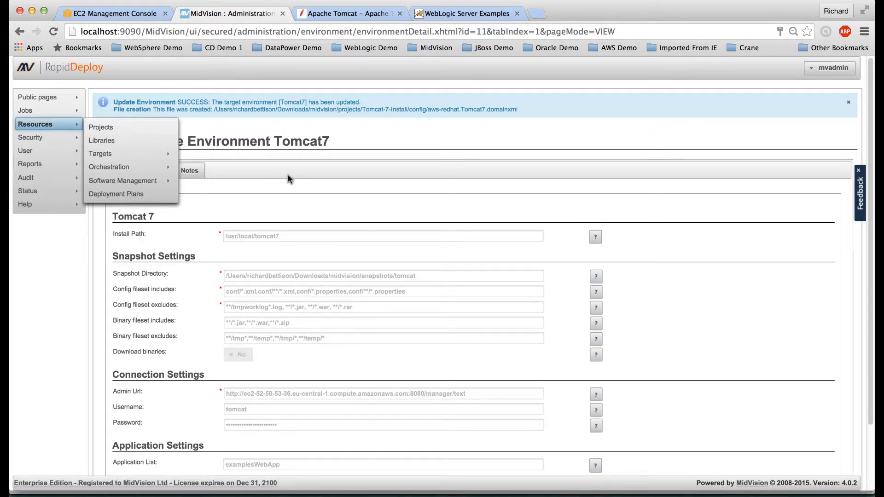
scroll(367, 233, down, 3)
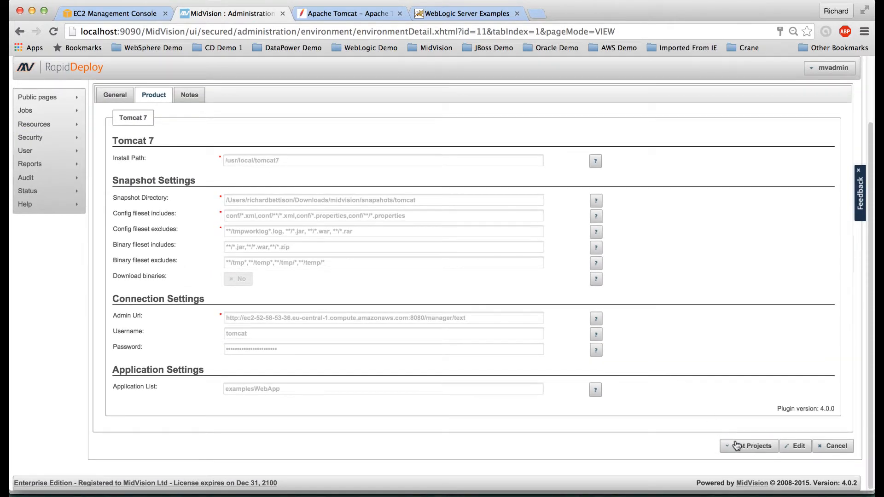
Step: Open the Tomcat-7-Install project and create package version 0.0.7 from its Packages tab
click(738, 446)
scroll(740, 446, down, 3)
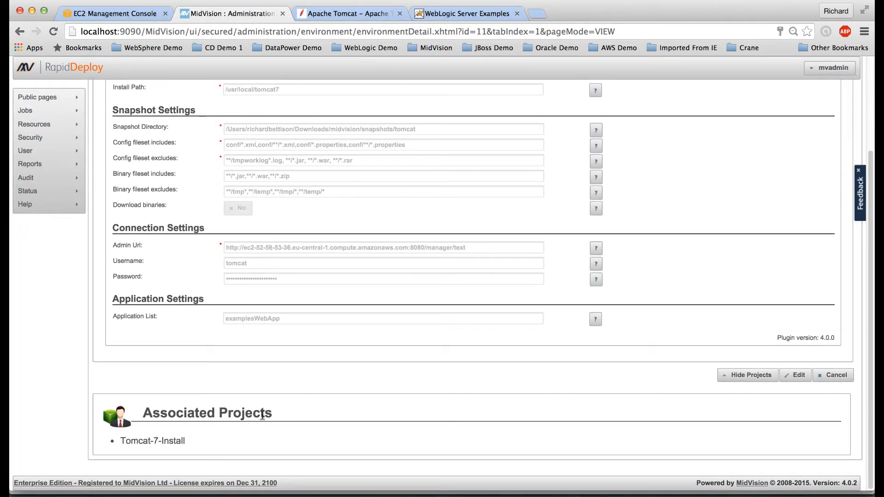
click(155, 441)
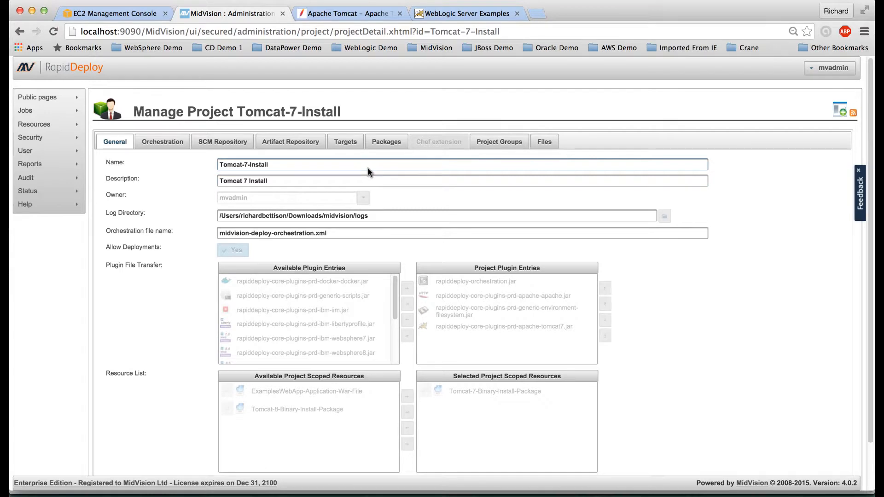
click(386, 143)
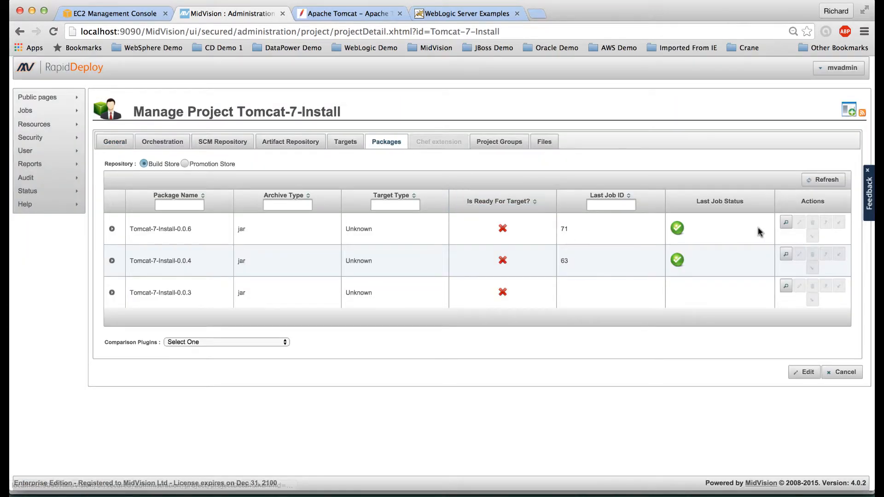
click(808, 375)
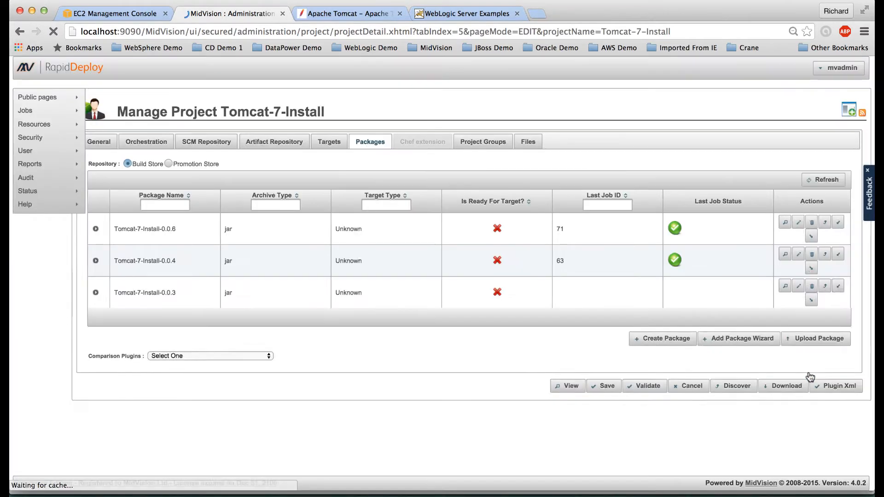
click(656, 343)
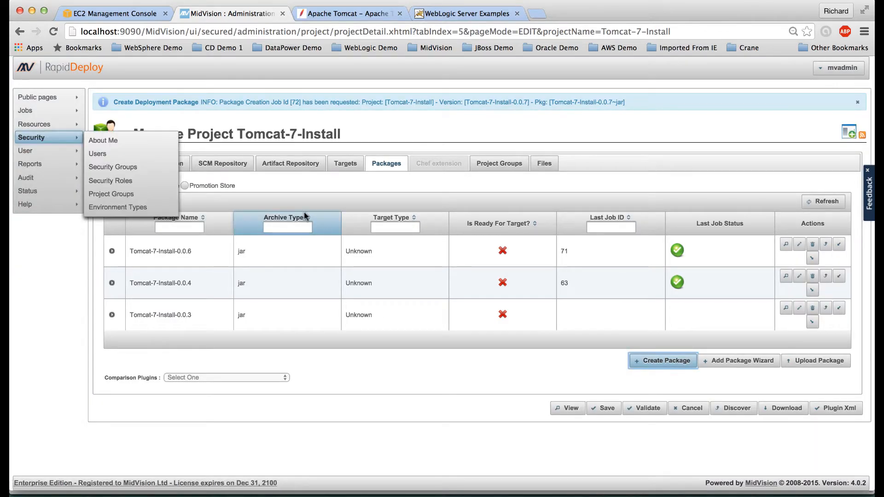
click(346, 165)
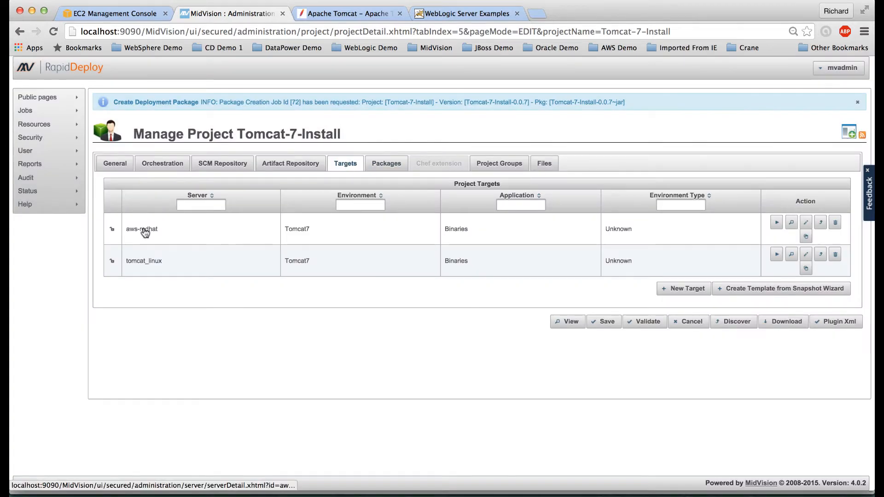
Step: Run Test Connection on the aws-redhat server's SSH transport and confirm it succeeds
click(143, 229)
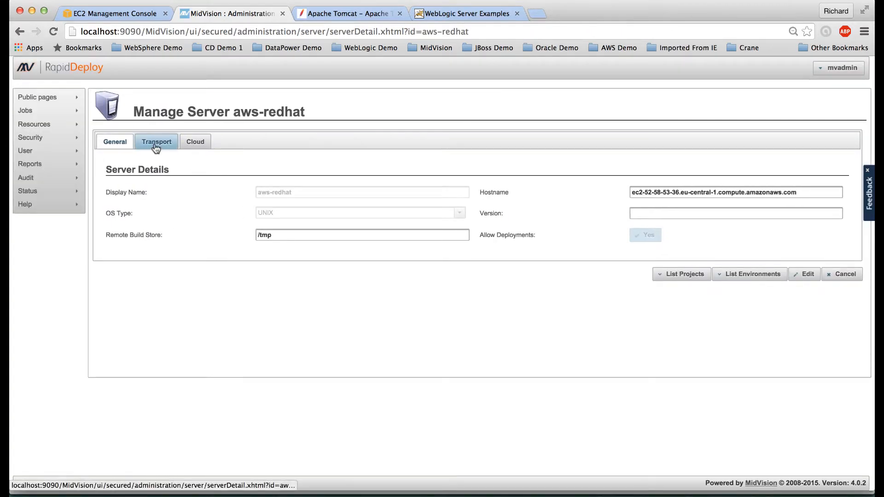
click(156, 146)
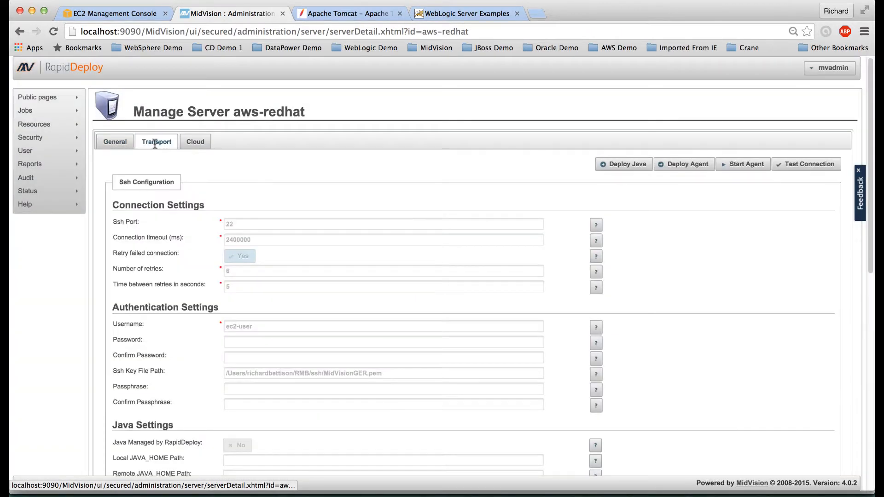
click(803, 165)
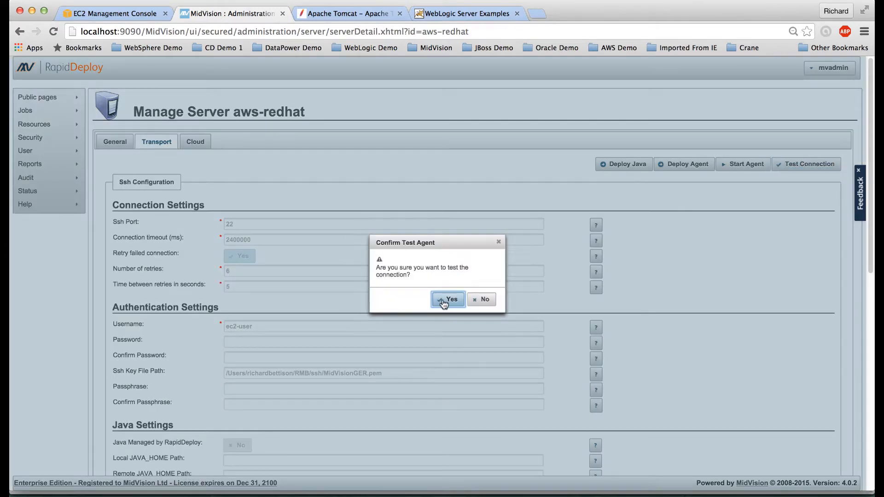
click(443, 300)
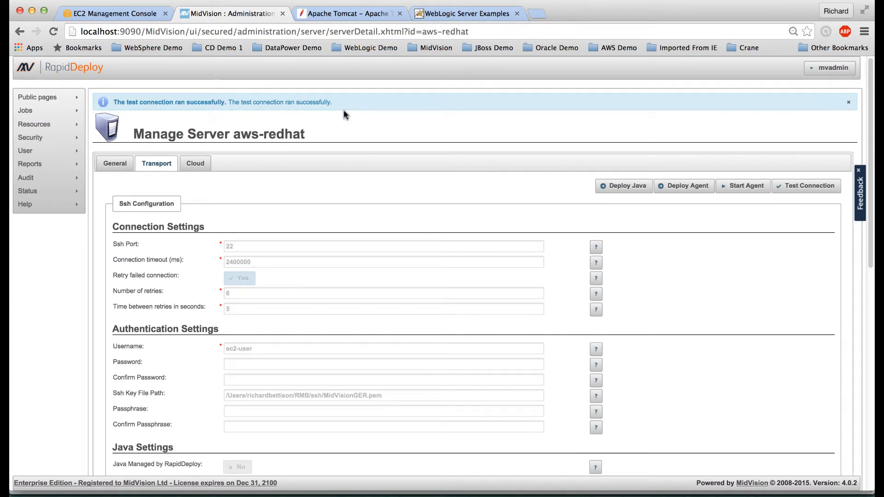
click(121, 167)
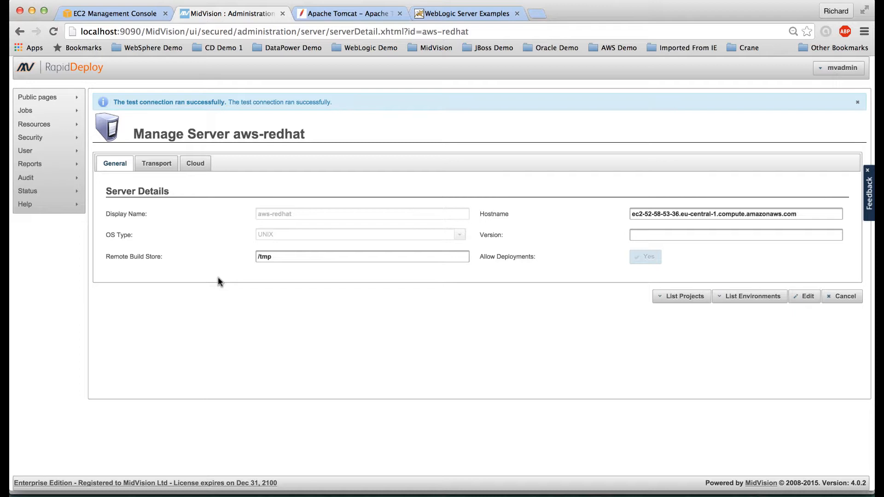
Step: Start a job deploying Tomcat-7-Install-0.0.7 to the aws-redhat Tomcat7 Binaries target, skipping to finish
mouse_move(19, 115)
click(98, 114)
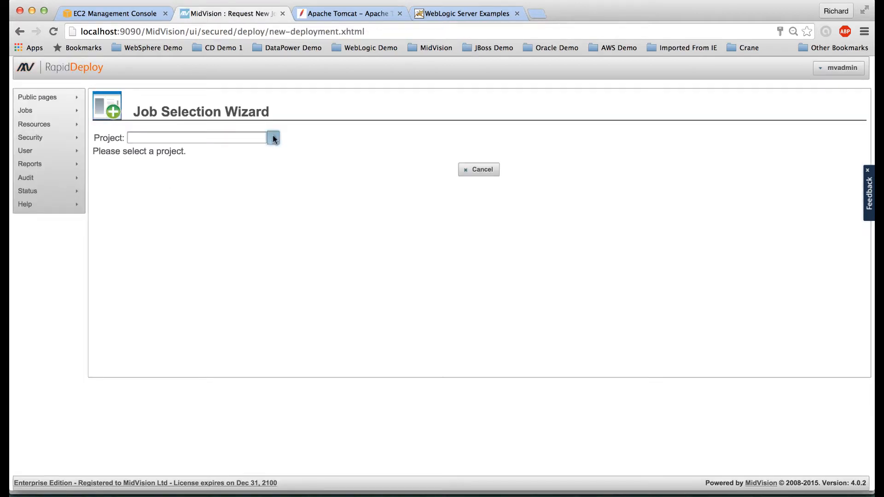
click(272, 139)
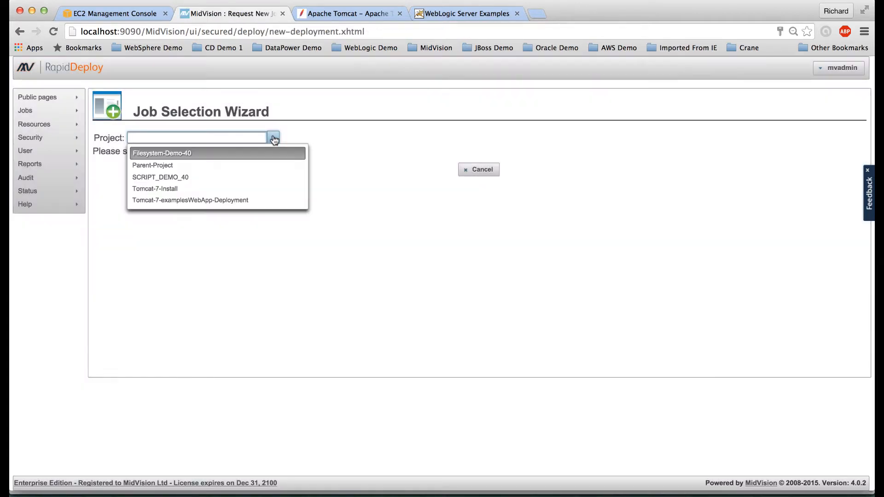
click(204, 192)
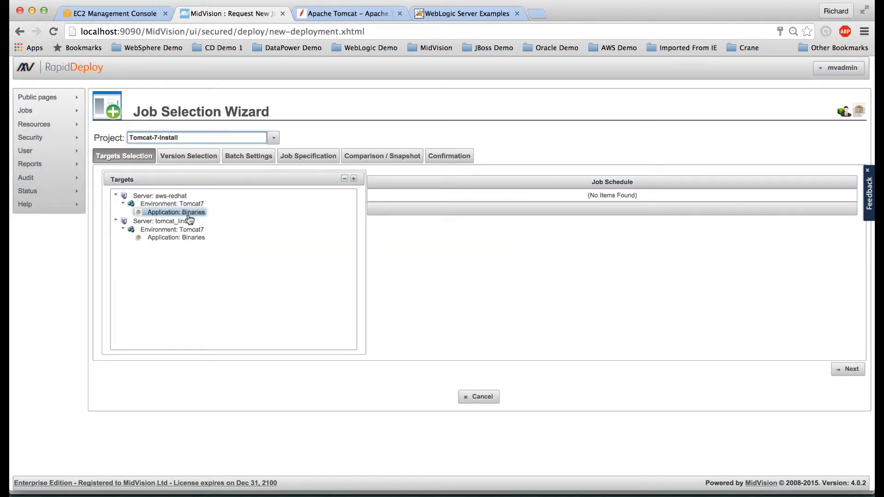
click(188, 214)
click(846, 369)
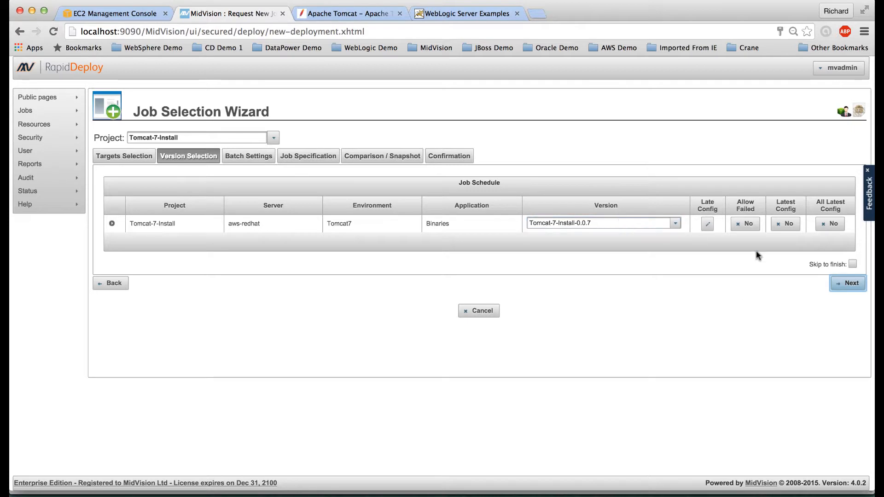
click(852, 264)
click(847, 282)
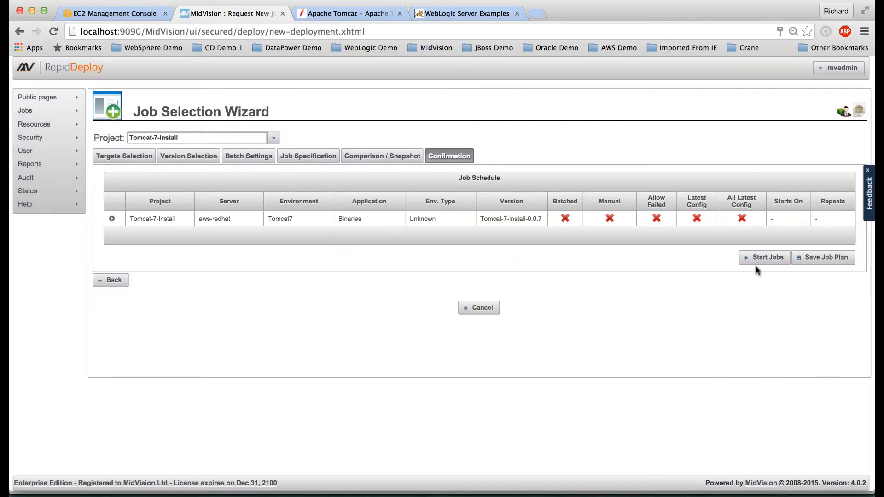
click(762, 259)
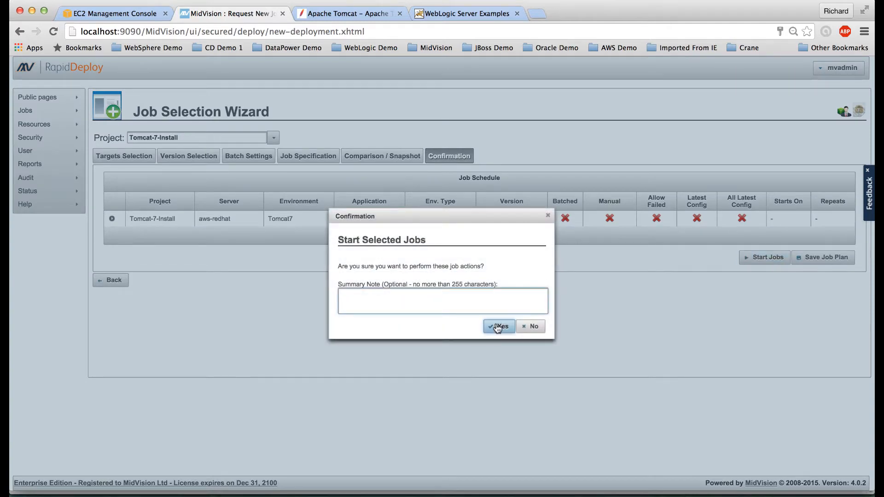
click(497, 326)
scroll(495, 326, down, 3)
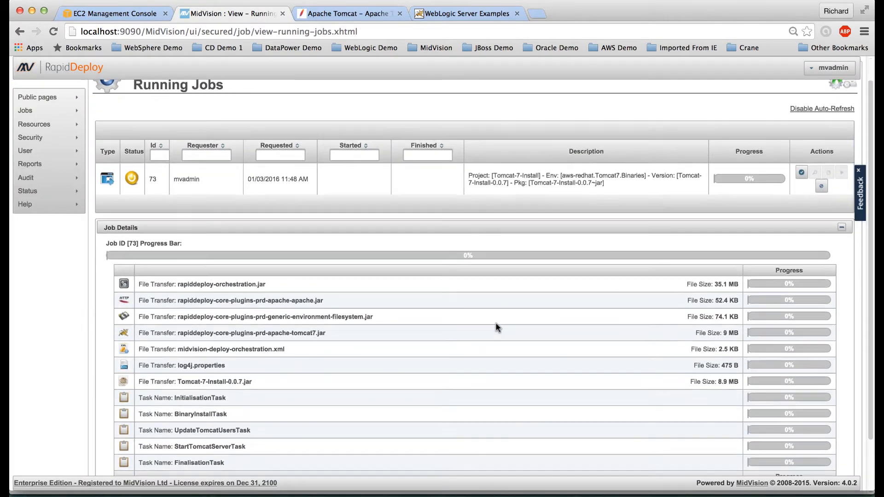
Step: Show the Manage Projects list from the Resources > Projects menu
scroll(495, 322, down, 1)
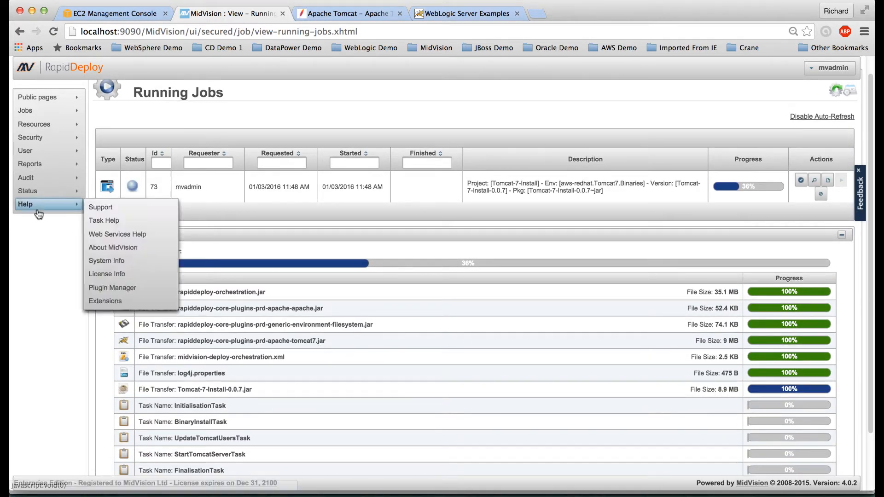
mouse_move(40, 127)
click(103, 128)
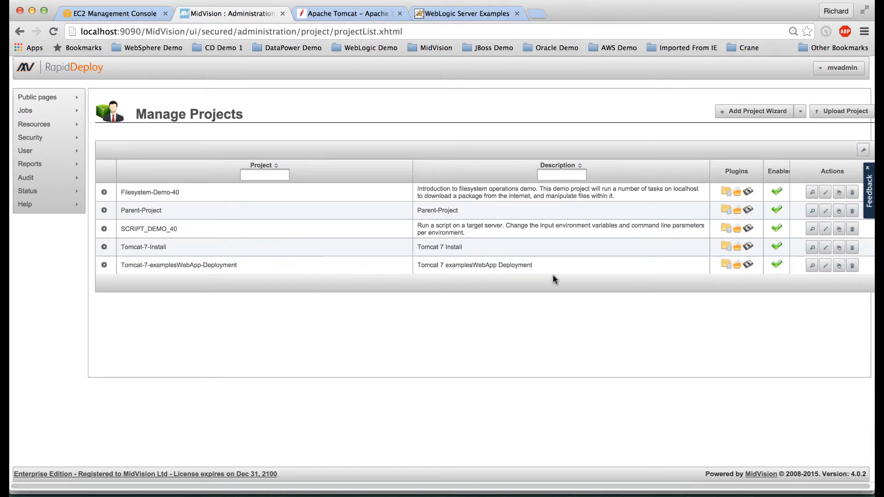
Step: Clone the project's tomcat_linux target with server aws-redhat and environment Tomcat7
click(826, 267)
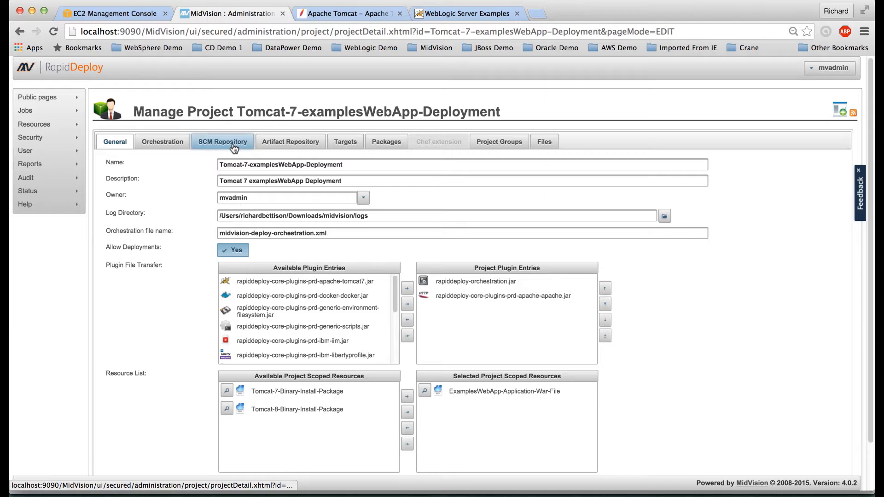
click(345, 142)
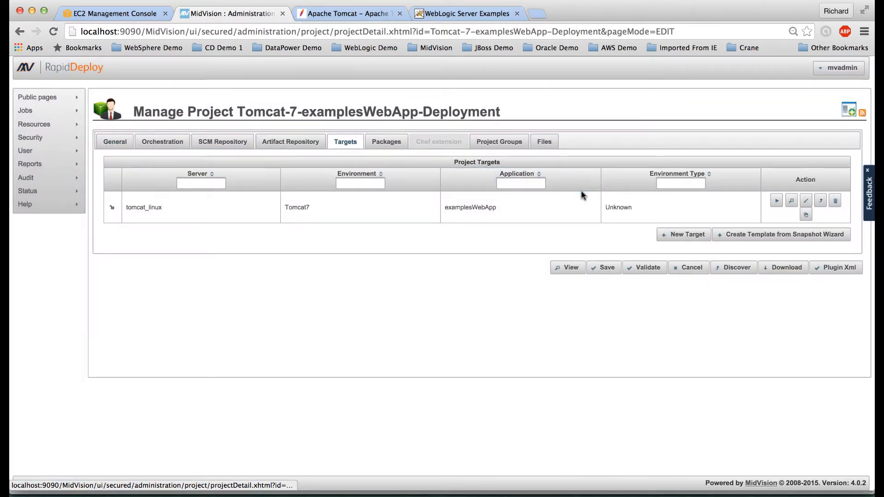
click(810, 213)
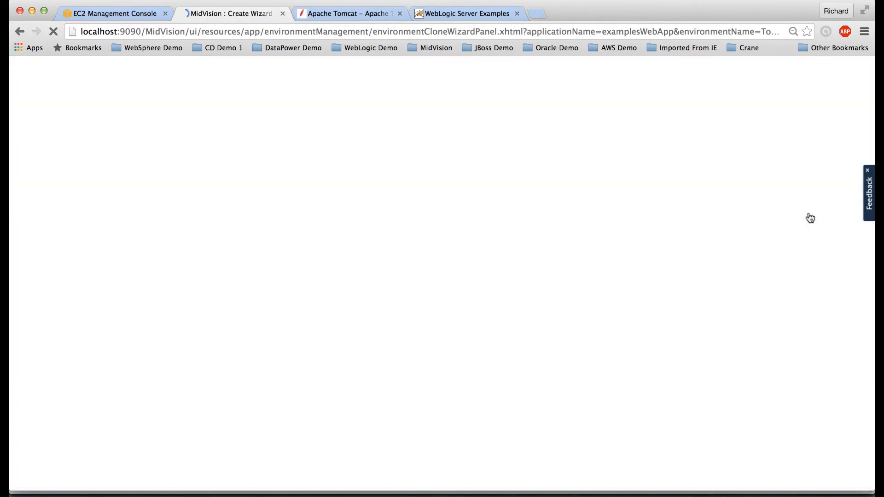
click(402, 176)
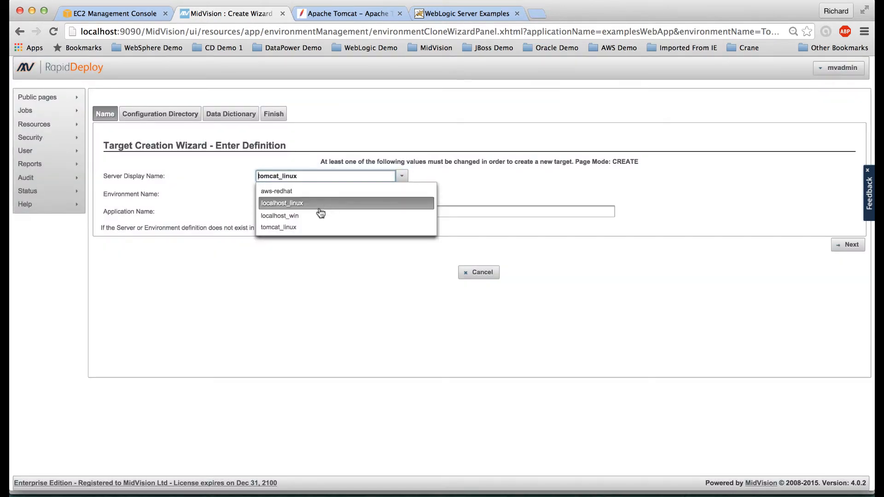
click(316, 191)
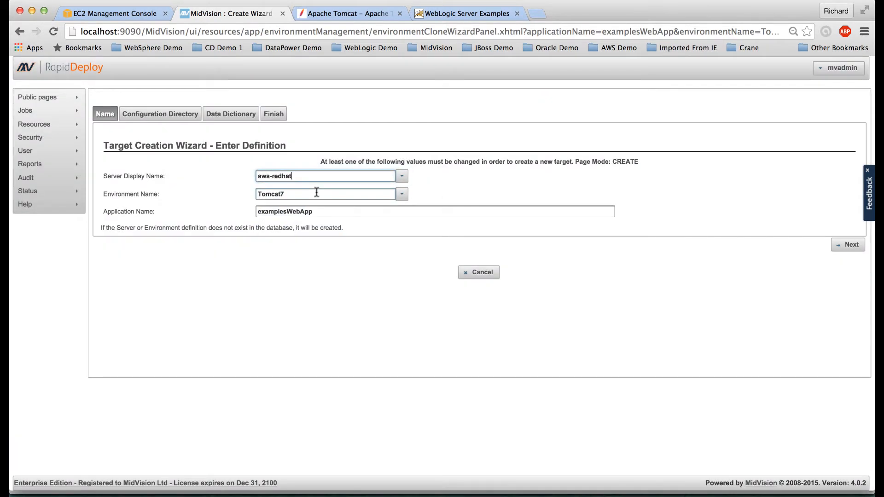
click(403, 194)
click(354, 211)
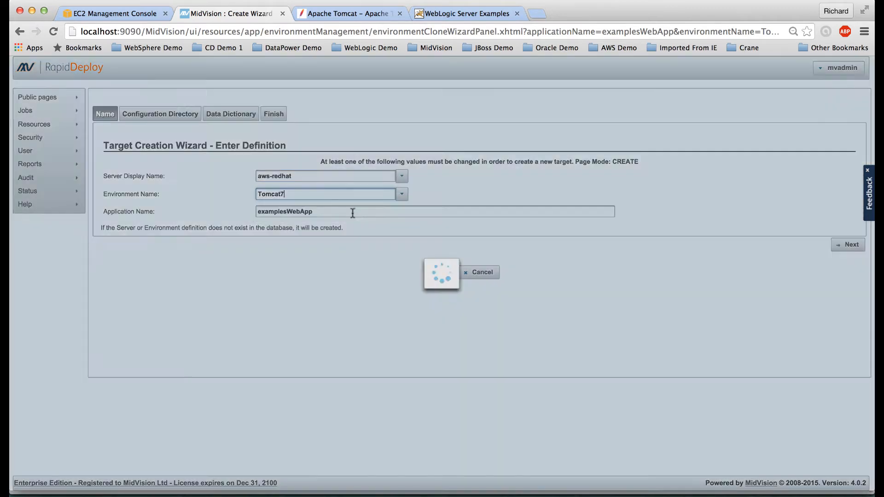
Step: Finish the wizard and confirm creating the aws-redhat / Tomcat7 / examplesWebApp target
click(849, 245)
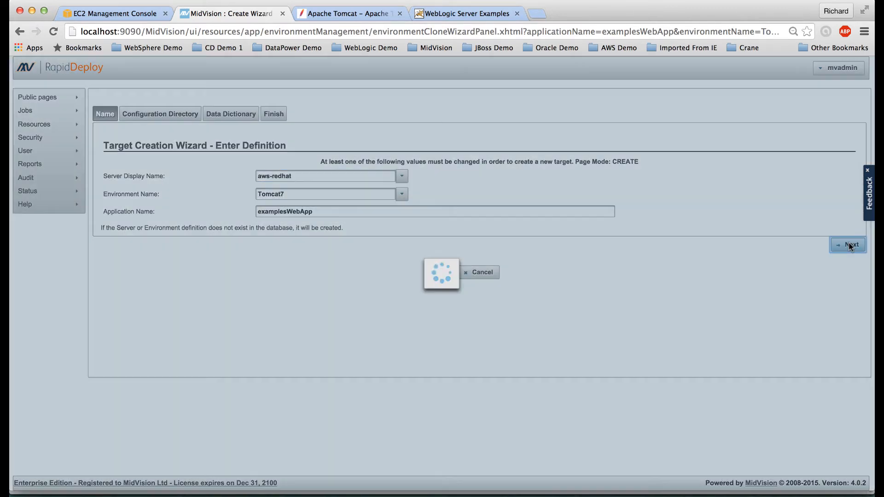
click(850, 235)
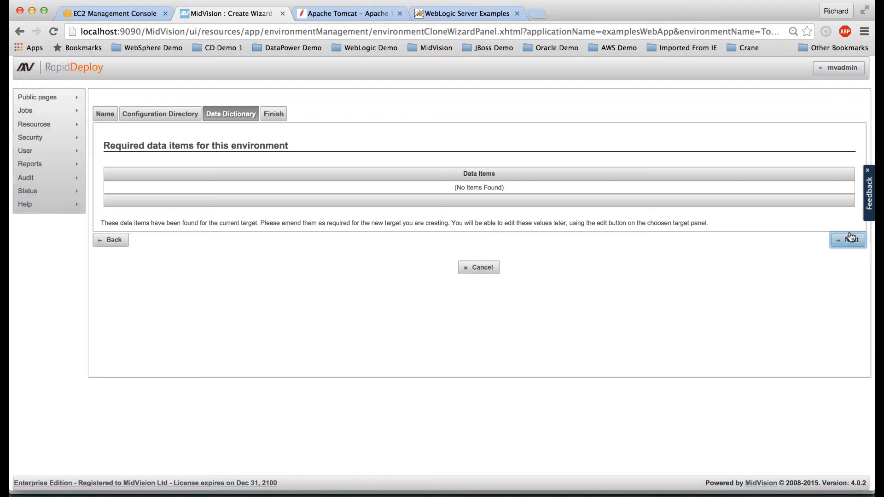
click(849, 238)
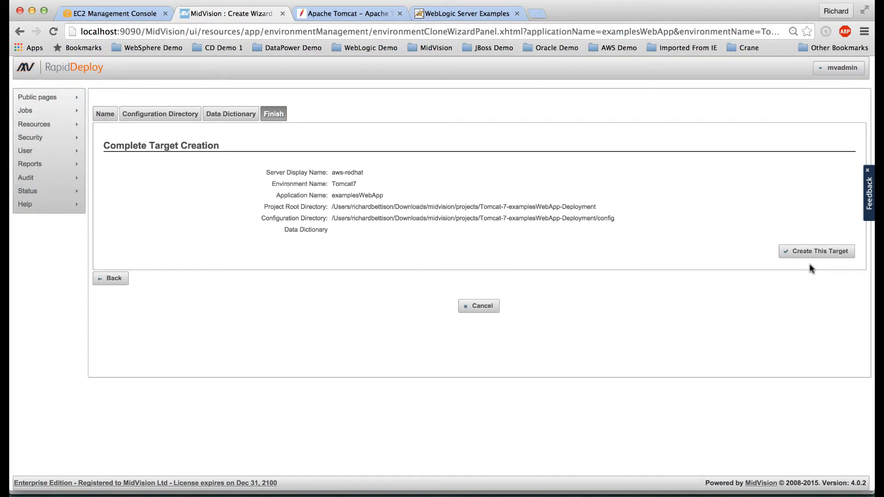
click(822, 253)
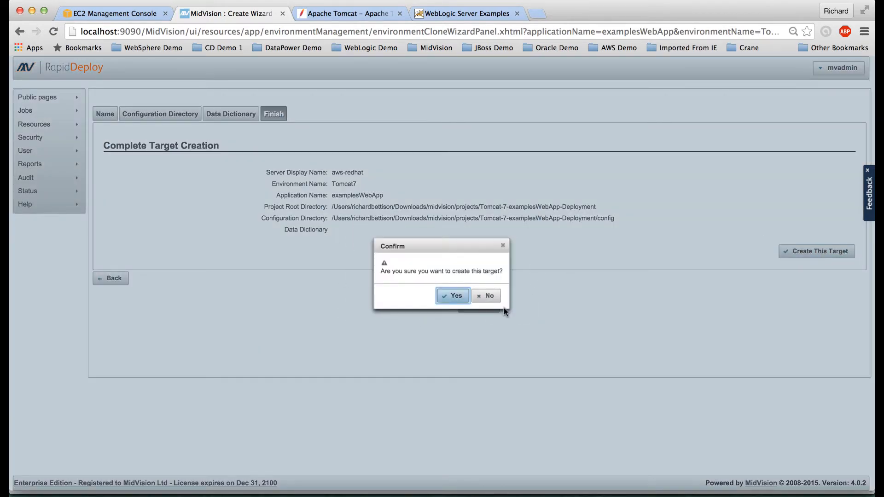
click(452, 296)
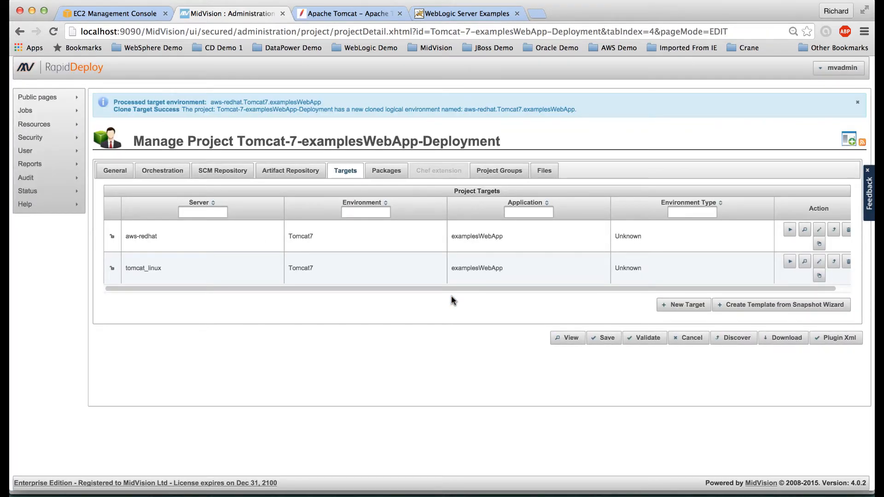
Step: Create a package from the Packages tab and refresh until version 0.0.2 appears
click(381, 171)
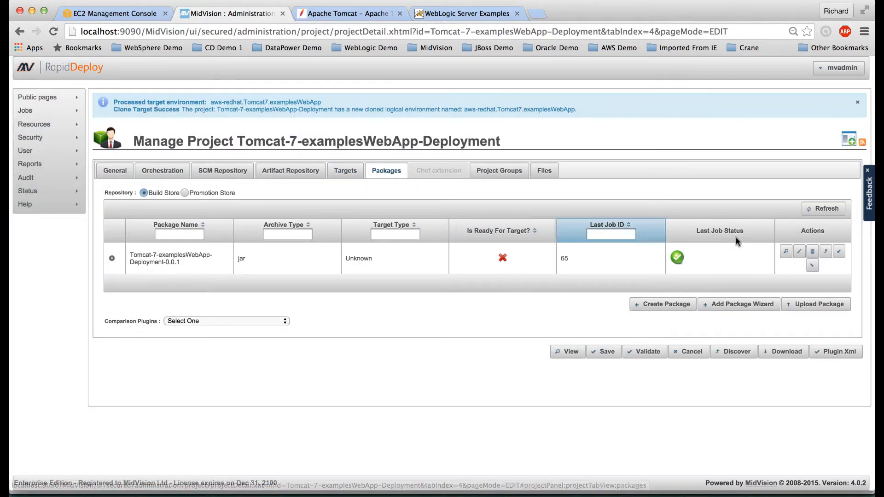
click(661, 307)
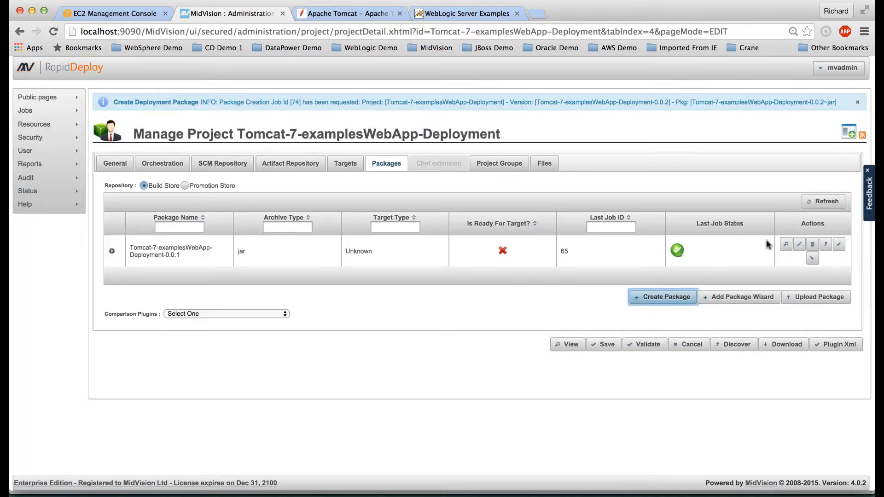
click(824, 201)
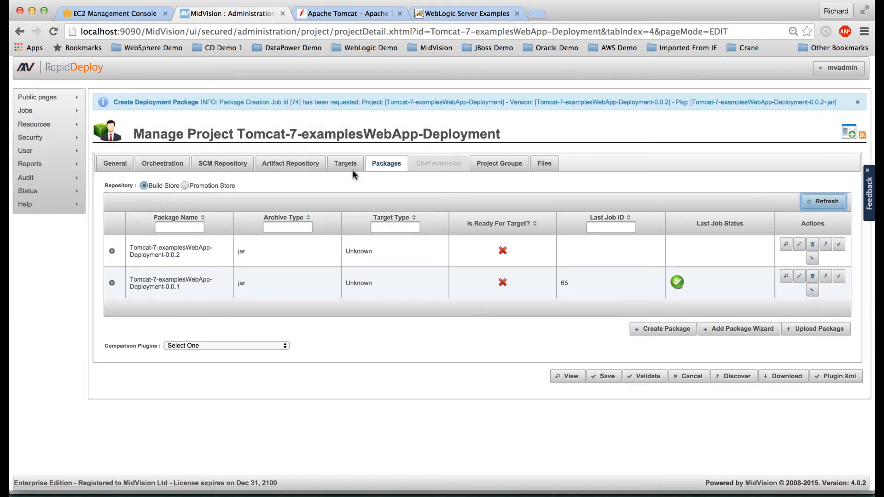
Step: Follow job 73's details in Running Jobs until all transfers and tasks reach 100%
mouse_move(33, 115)
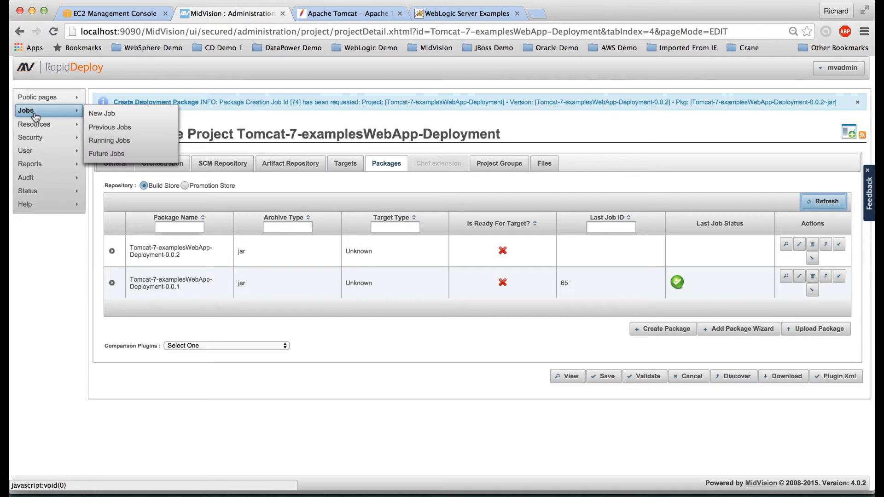
click(109, 141)
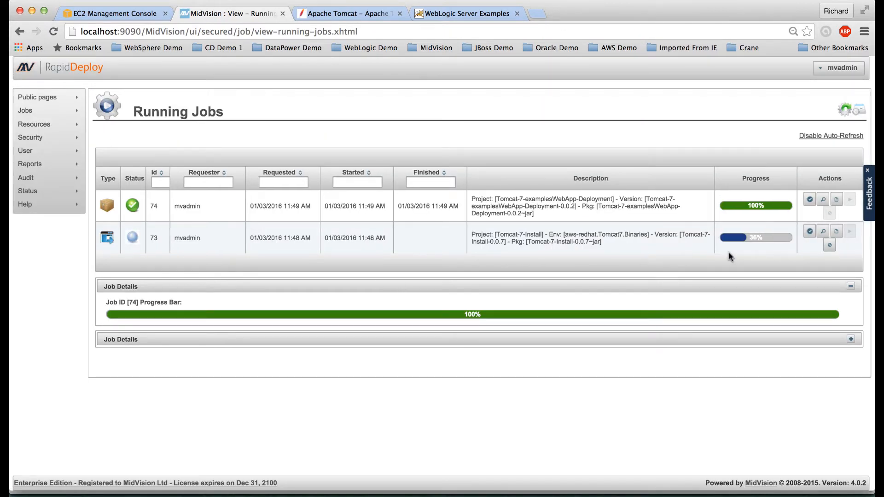
click(810, 233)
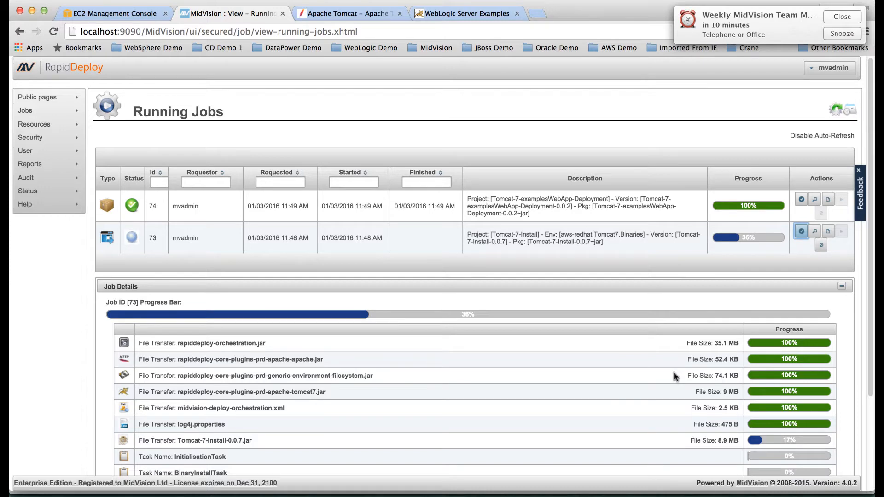
scroll(673, 376, down, 2)
scroll(674, 376, down, 1)
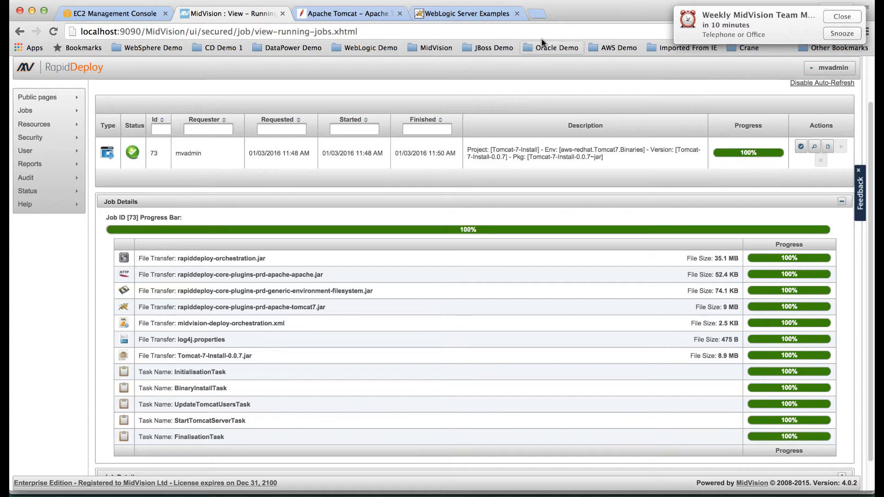
click(833, 18)
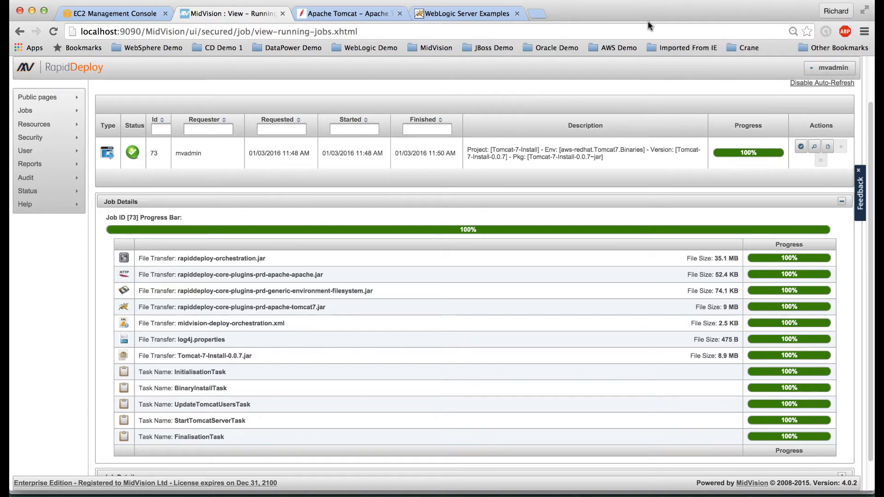
Step: Paste the EC2 hostname from the terminal's ssh command into a new browser tab's address bar
click(538, 14)
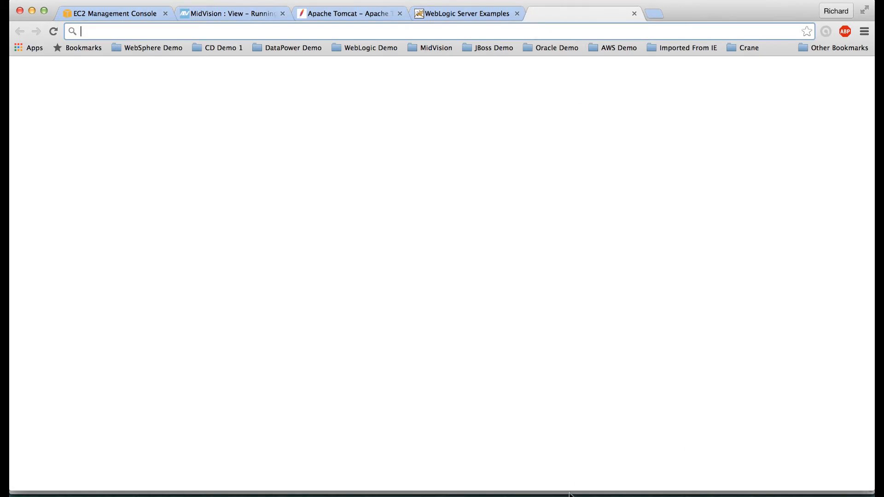
click(592, 493)
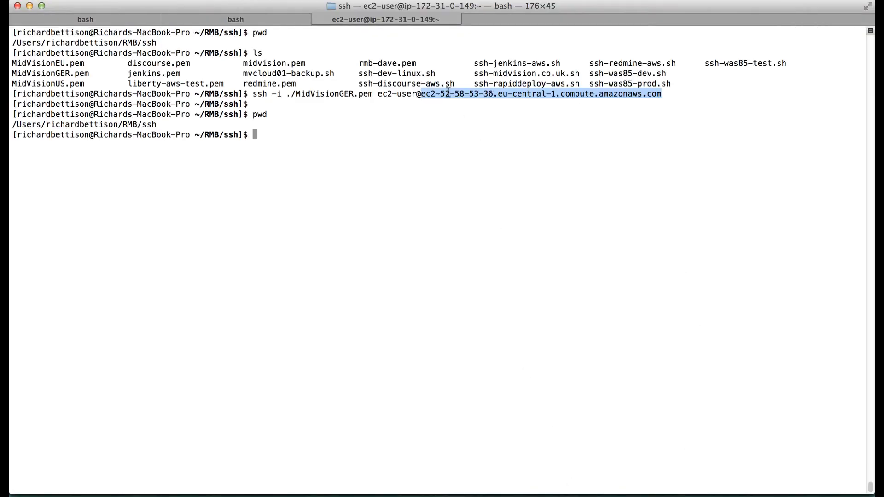
click(448, 94)
drag(422, 94, 683, 93)
key(super+c)
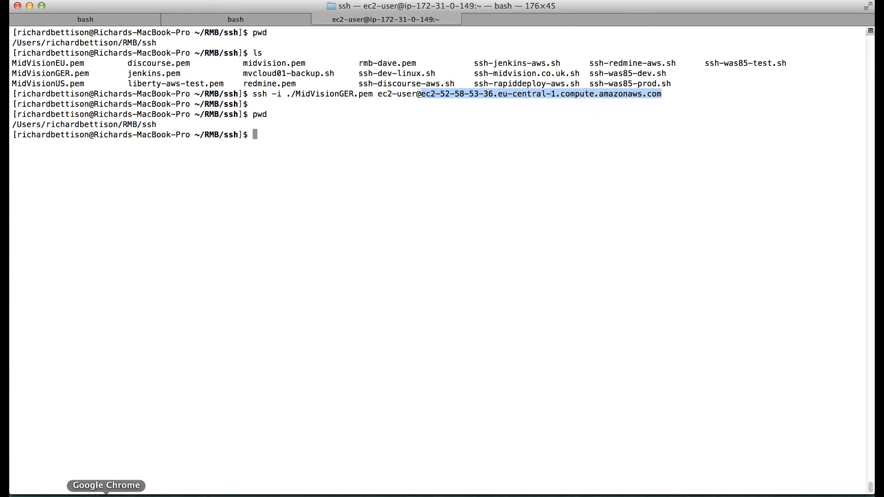
click(107, 494)
key(super+v)
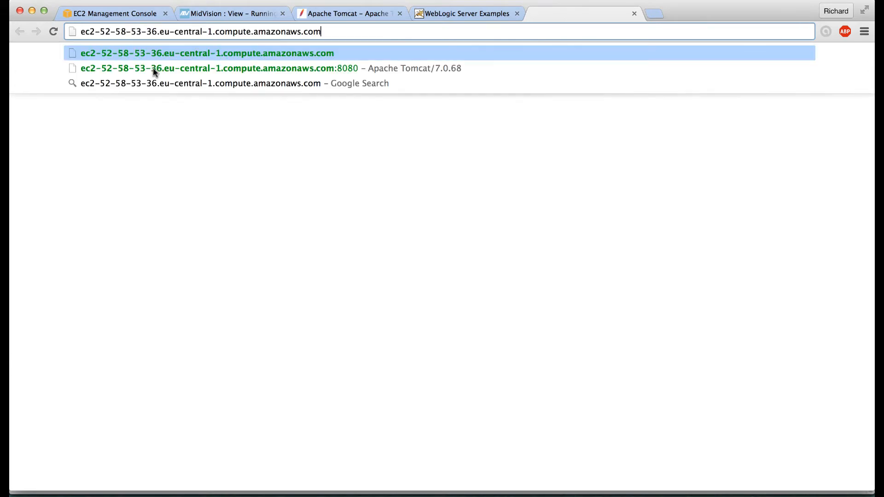
Step: Open the host's Tomcat page on port 8080, log in to Manager App, then return to RapidDeploy
click(225, 68)
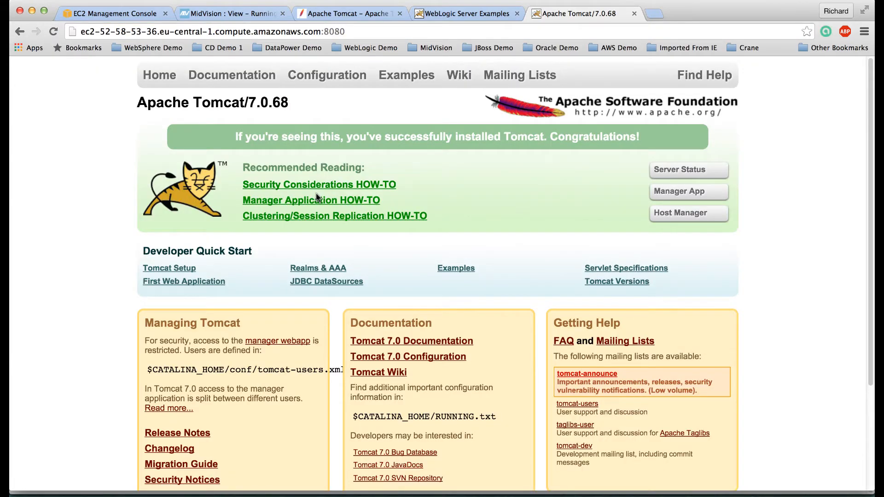
scroll(295, 311, down, 2)
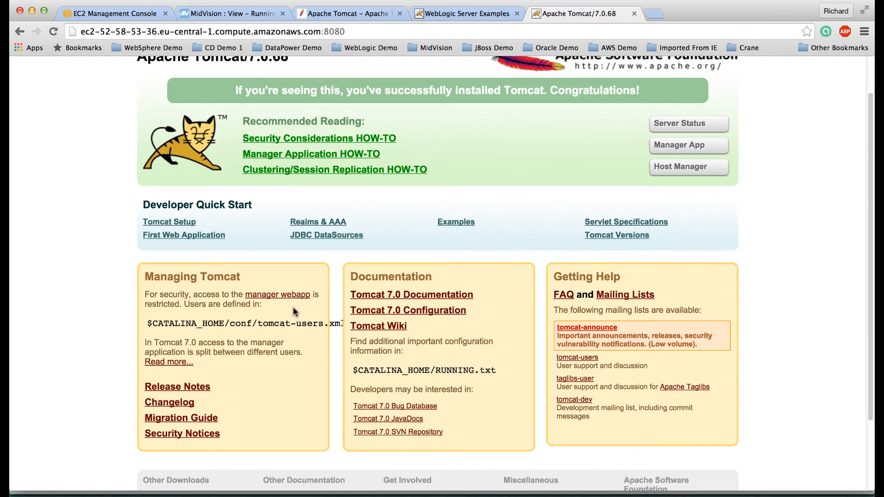
scroll(293, 311, up, 2)
click(674, 195)
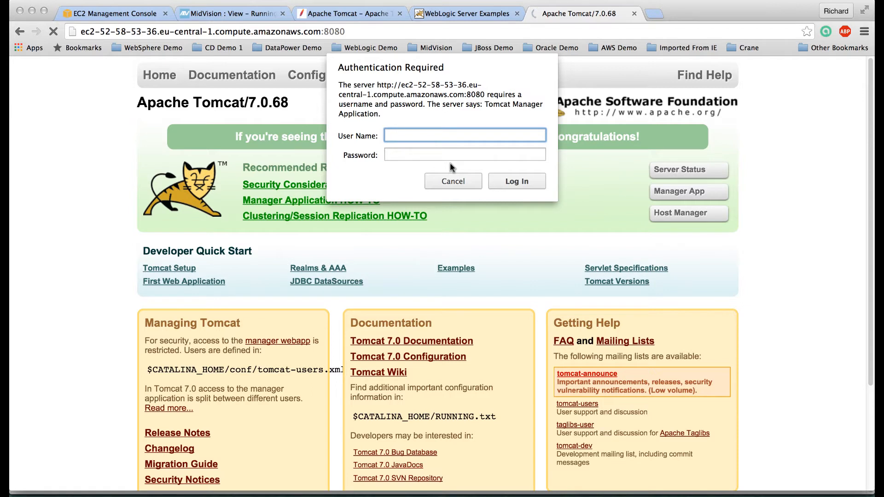
text(tomcat)
key(Tab)
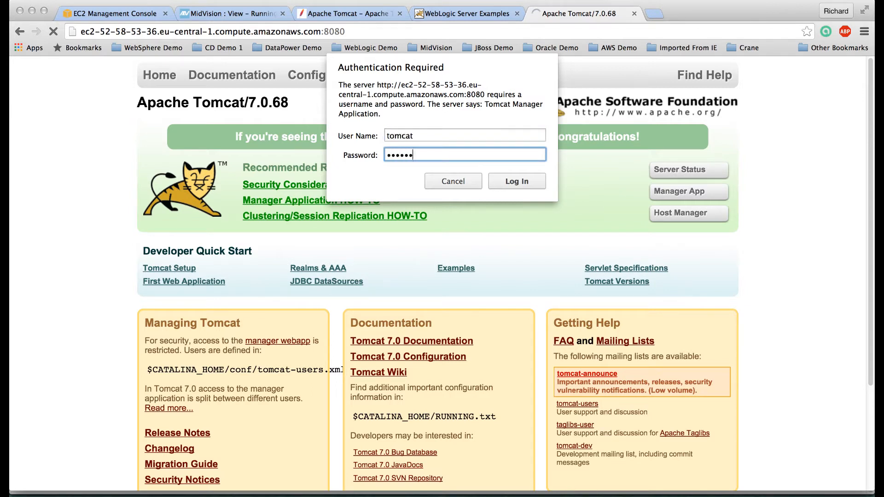
click(513, 179)
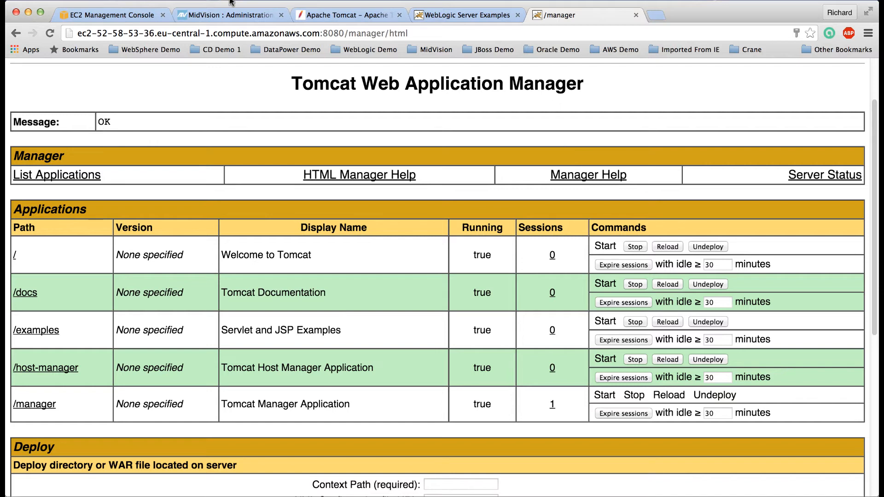
click(220, 13)
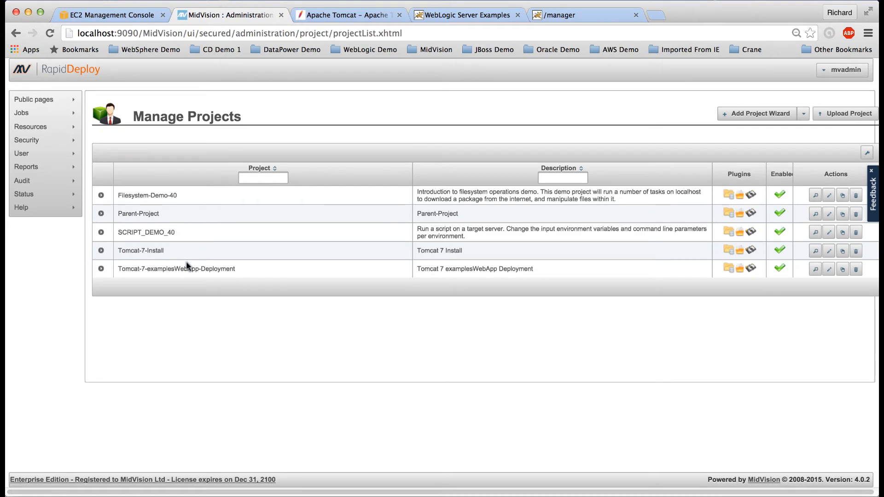
Step: Create package 0.0.3 for Tomcat-7-examplesWebApp-Deployment and refresh the package list
click(828, 269)
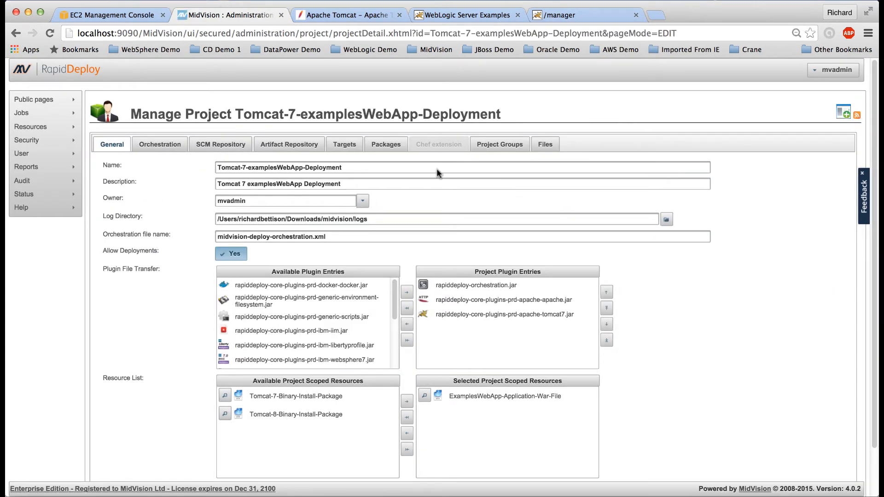
click(386, 144)
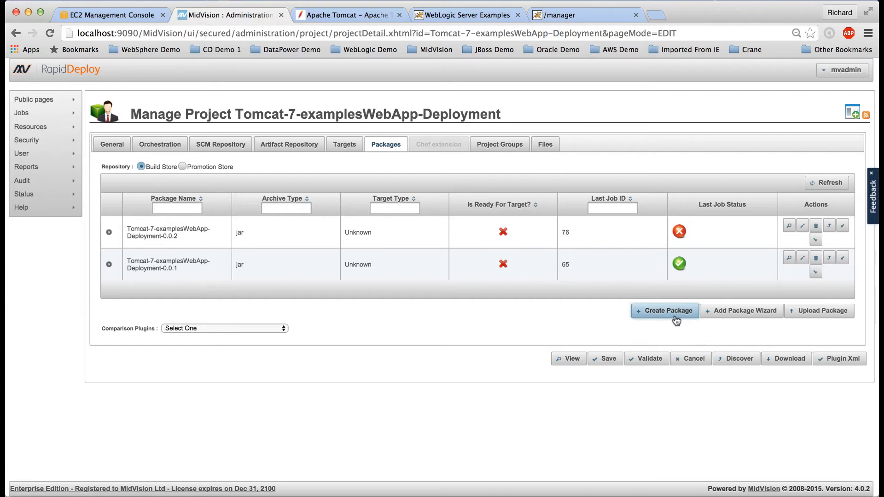
click(675, 314)
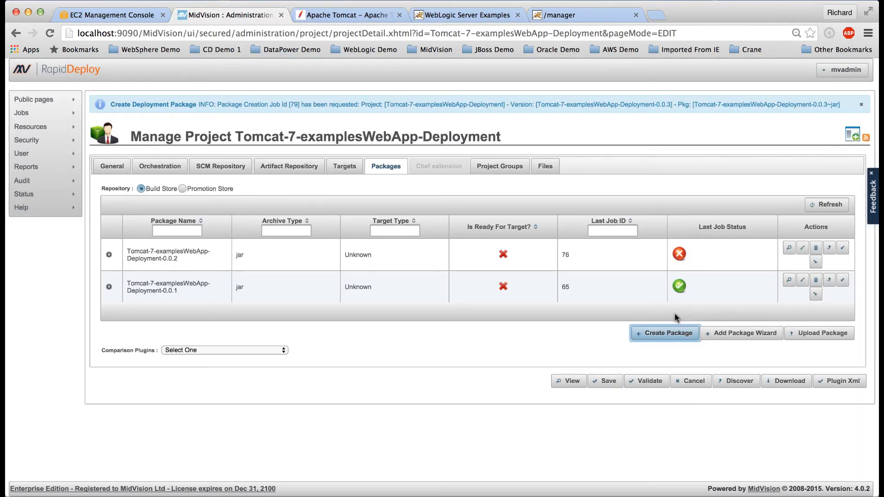
click(827, 205)
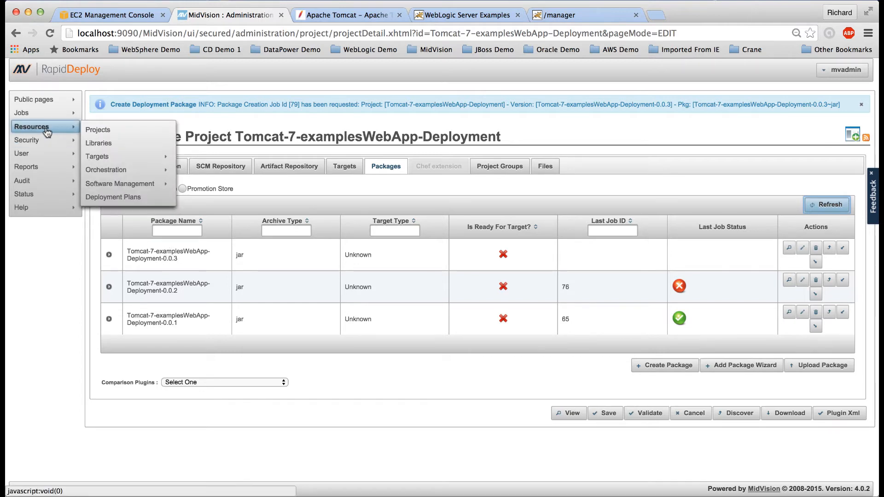
Step: Start a new job and open the project list in the Job Selection Wizard
mouse_move(55, 113)
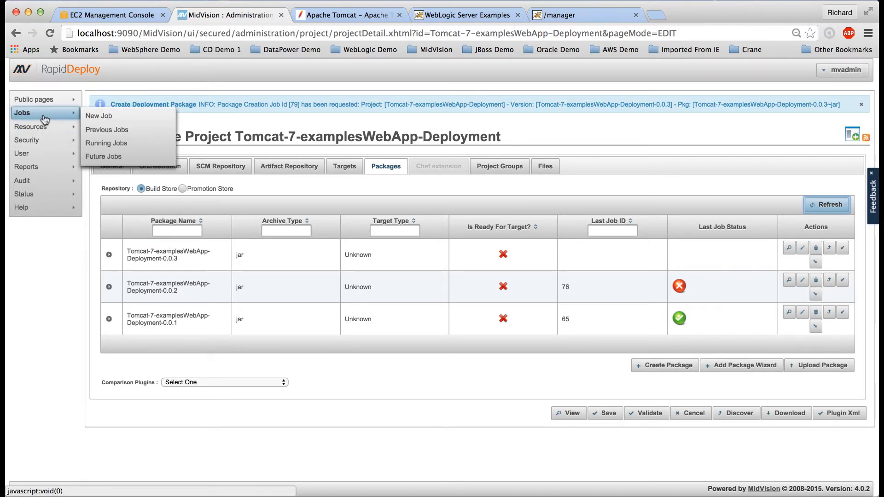
click(98, 115)
click(271, 147)
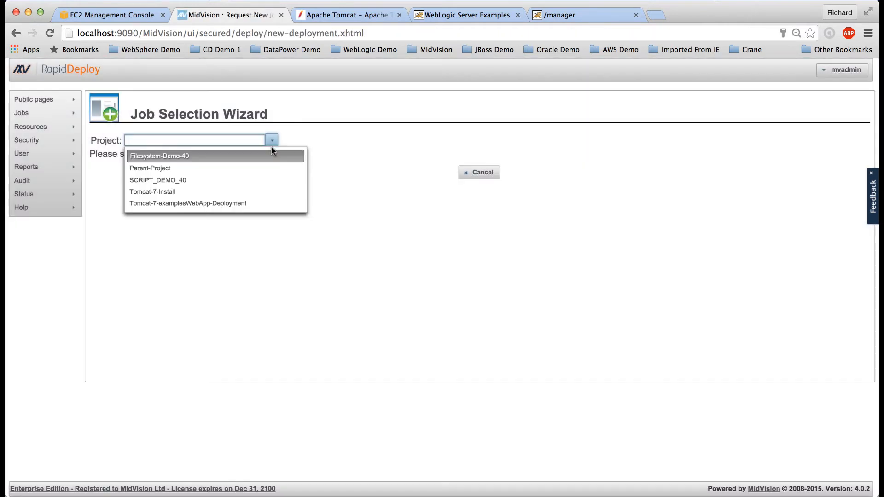
Step: Schedule examplesWebApp 0.0.3 to aws-redhat Tomcat7, skip to finish, and start the job
click(231, 200)
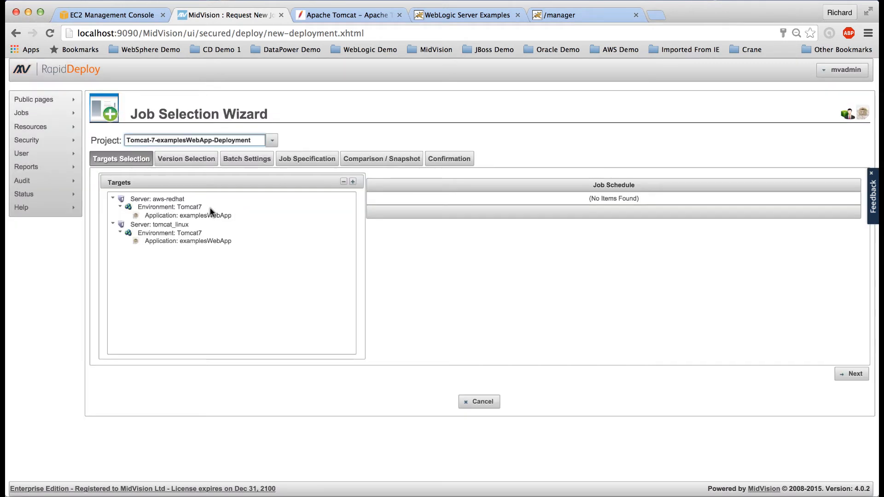
click(174, 216)
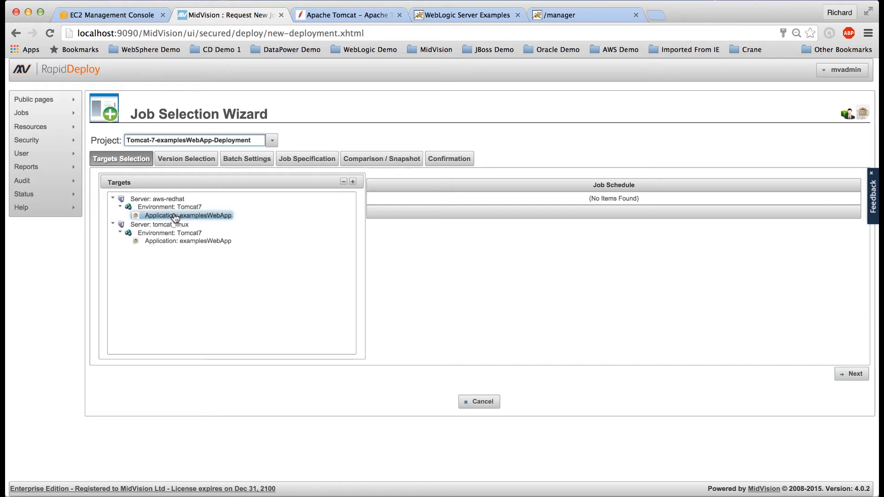
double_click(175, 216)
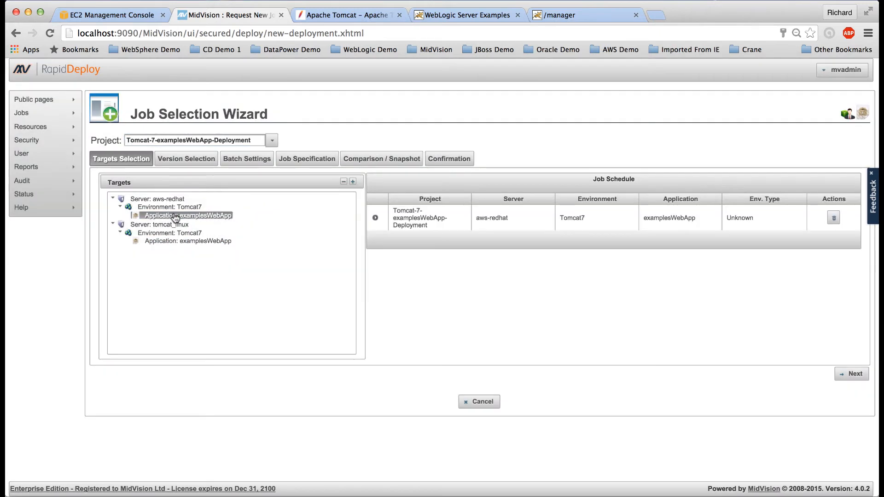
click(843, 376)
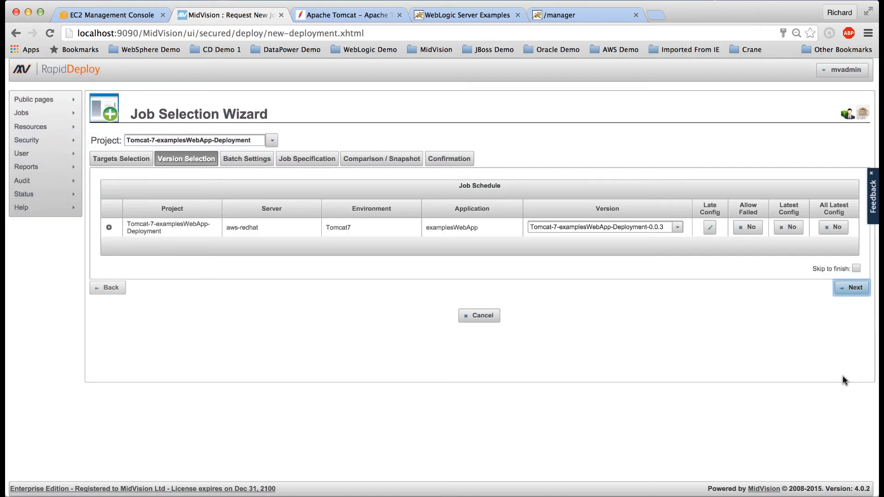
click(856, 268)
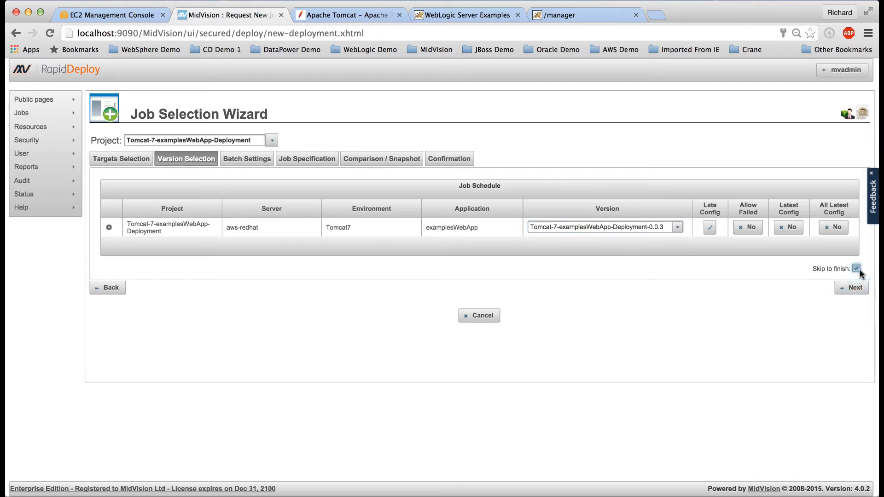
click(854, 288)
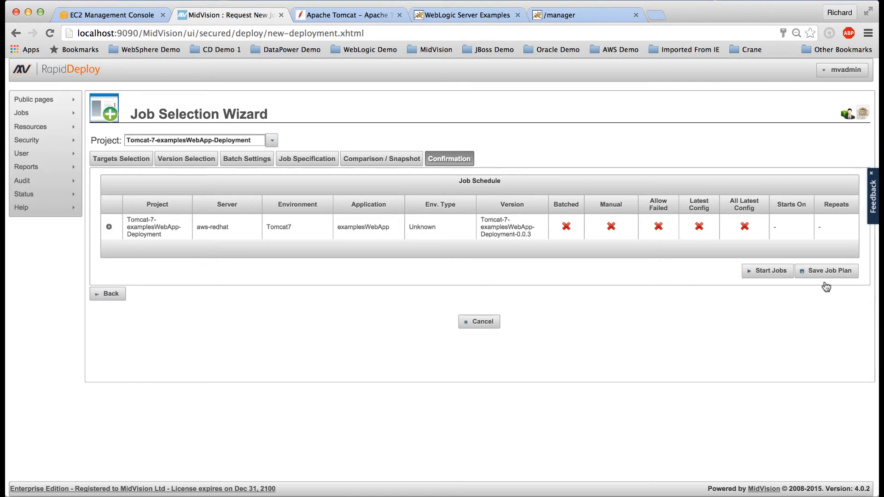
click(770, 271)
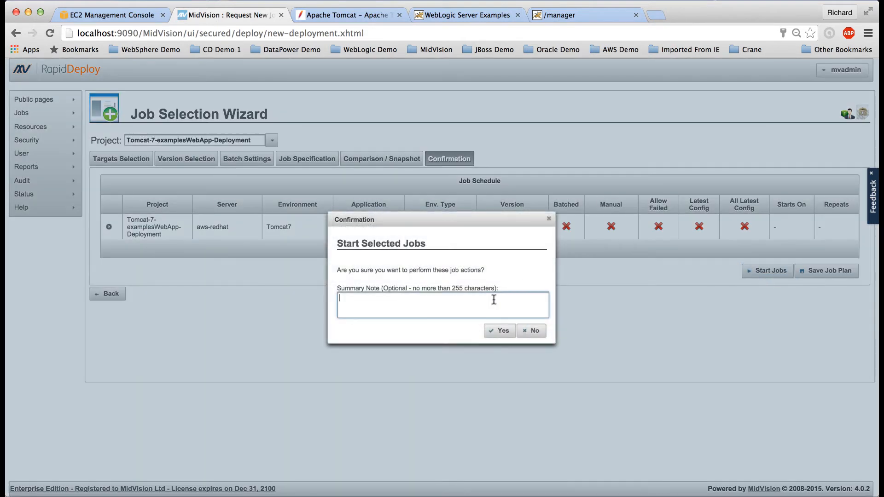
click(498, 331)
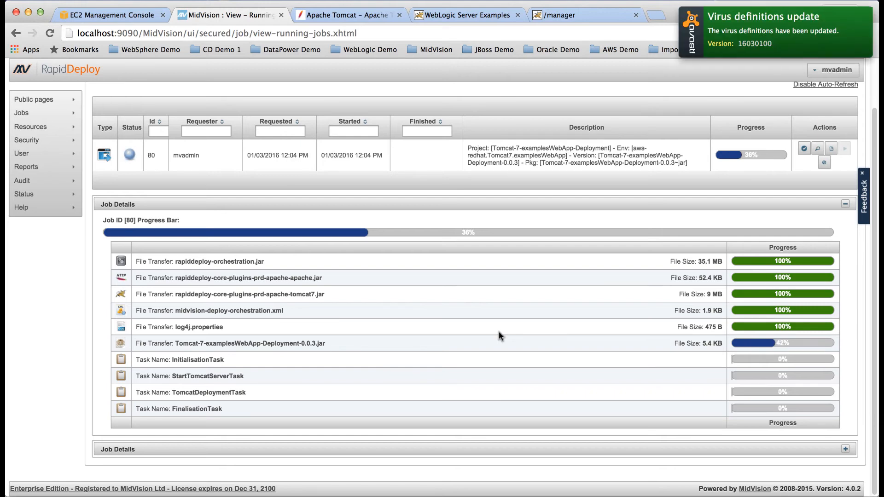
Step: Dismiss the antivirus popup, let job 80 reach 100%, then view the Tomcat Manager tab
click(827, 39)
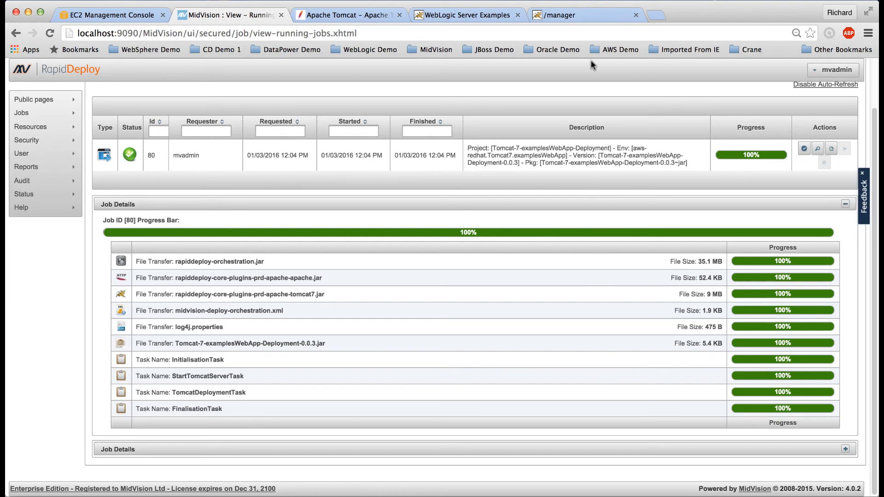
click(578, 13)
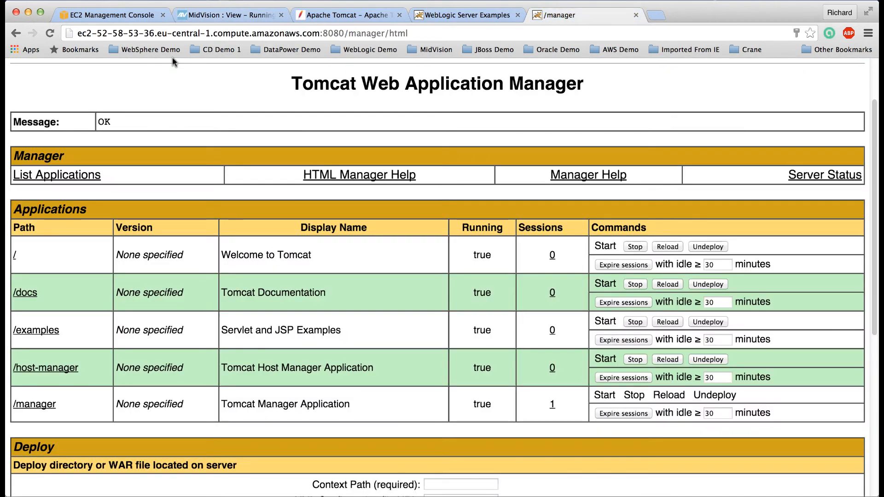
Step: Reload Tomcat Manager to see /examplesWebApp running, then open it to show its Hello page
click(50, 33)
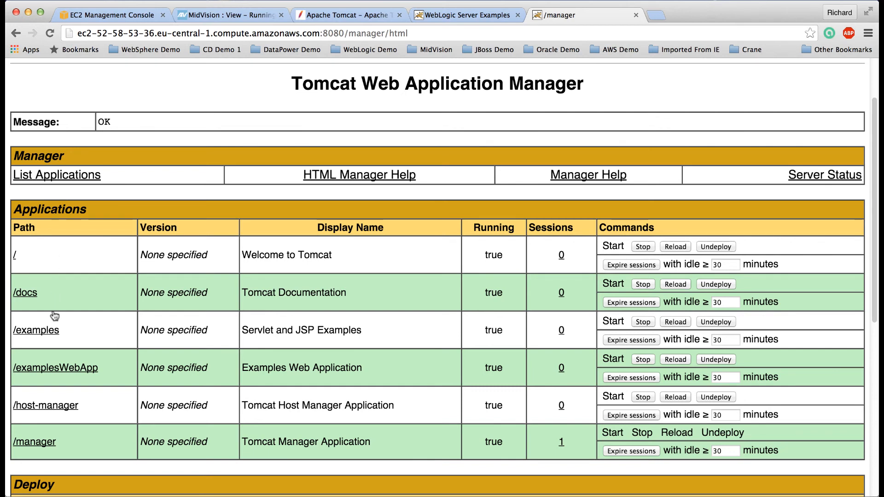
click(53, 371)
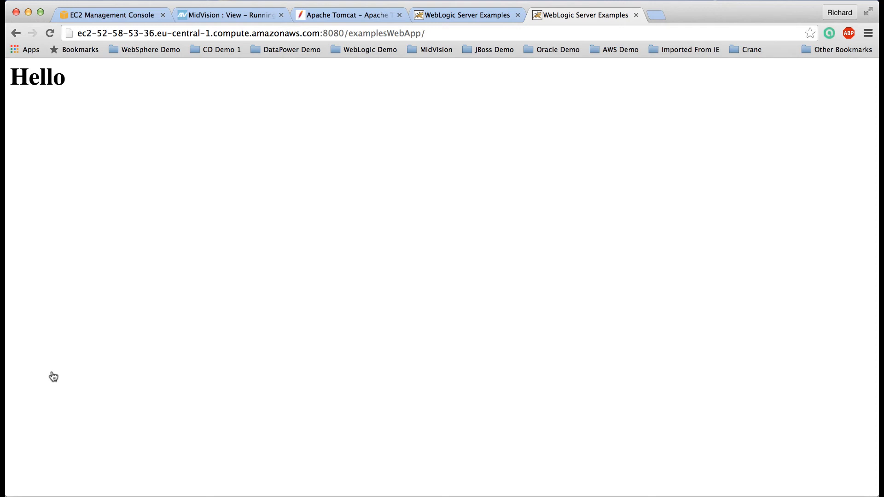
Step: In a new tab, go to portal.midvision.com and open RapidDeploy's Example RapidDeploy Projects list
click(657, 15)
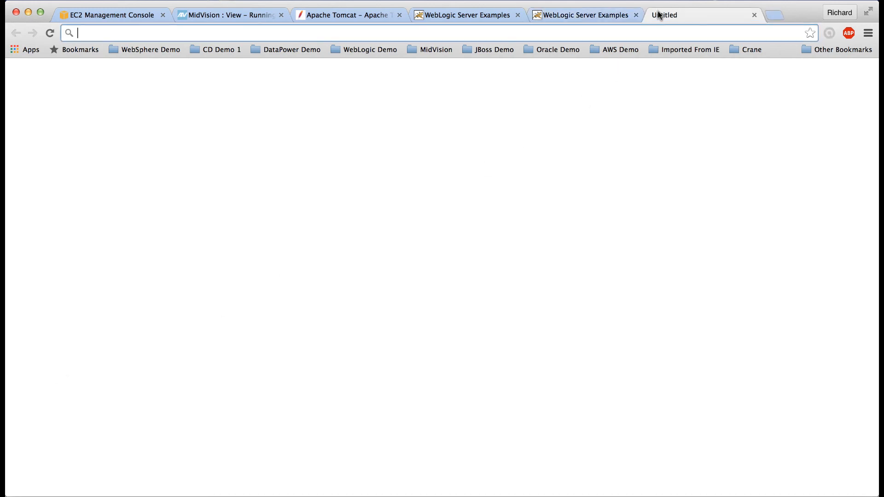
text(dem)
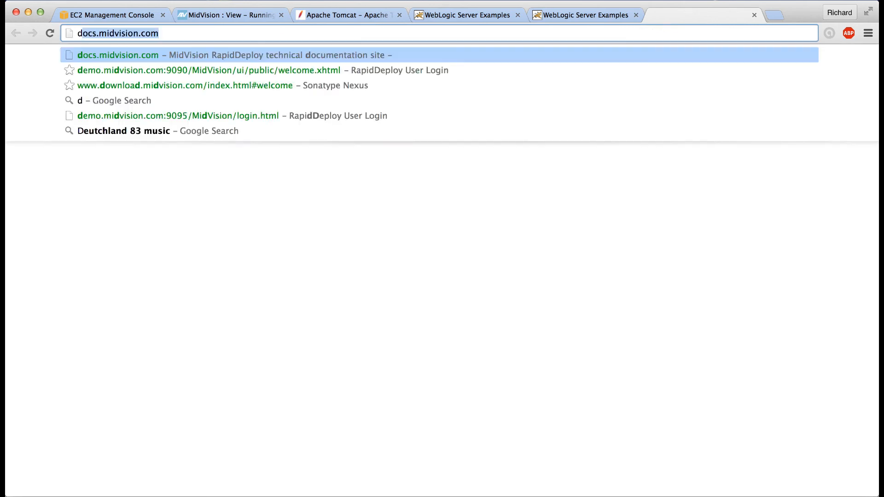
key(BackSpace)
key(BackSpace)
key(BackSpace)
key(BackSpace)
text(port)
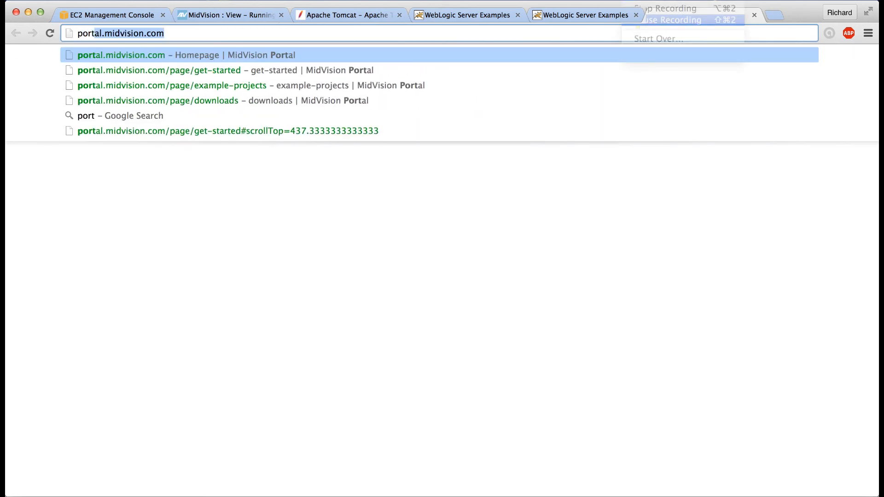
text(al.midvision.com)
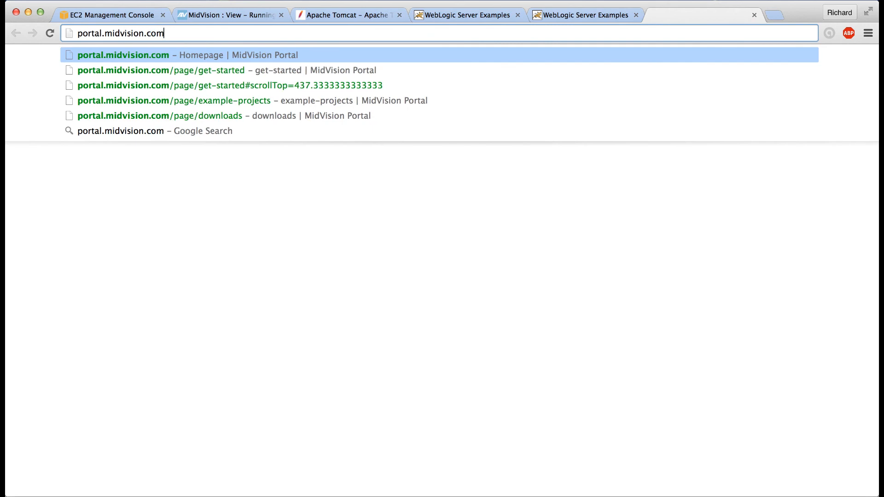
key(Return)
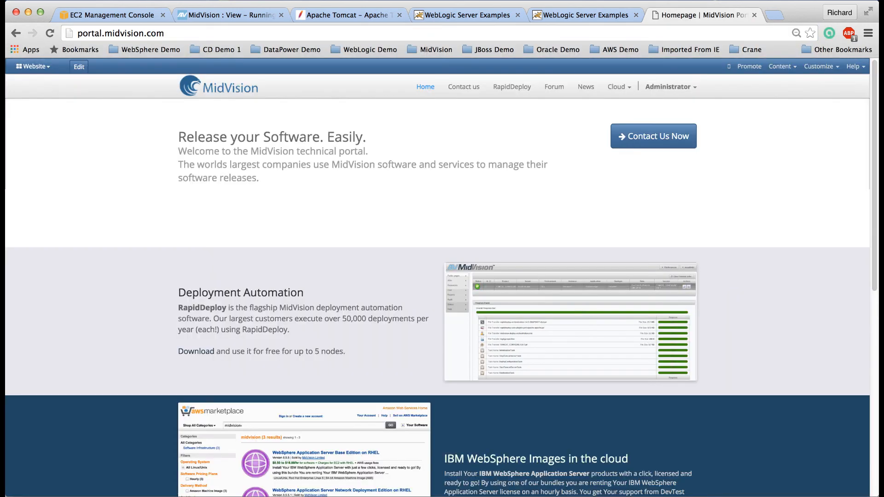
click(510, 87)
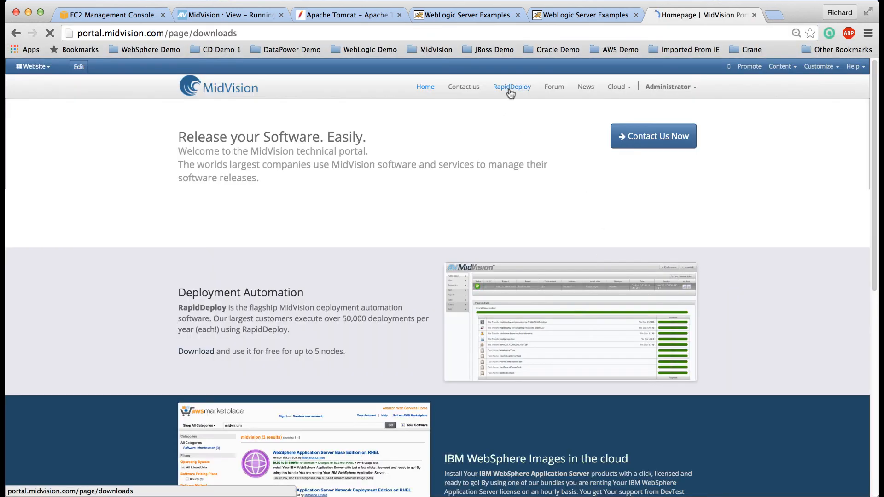
scroll(428, 330, down, 6)
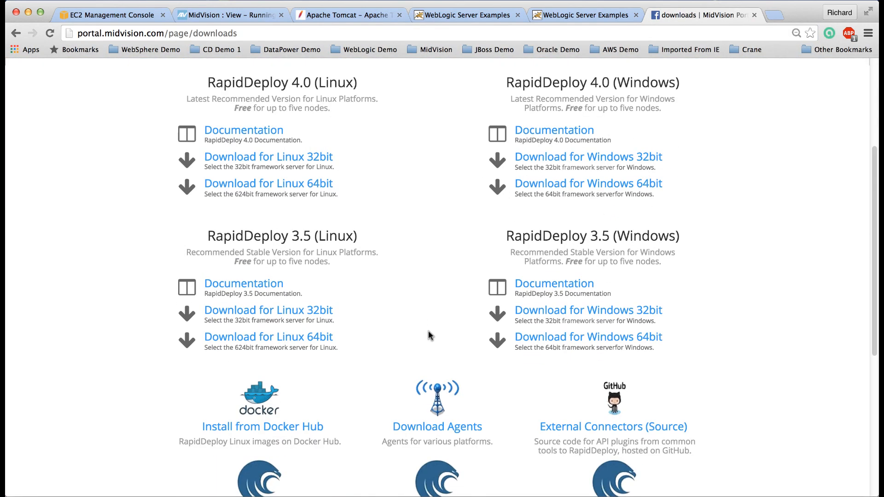
click(438, 435)
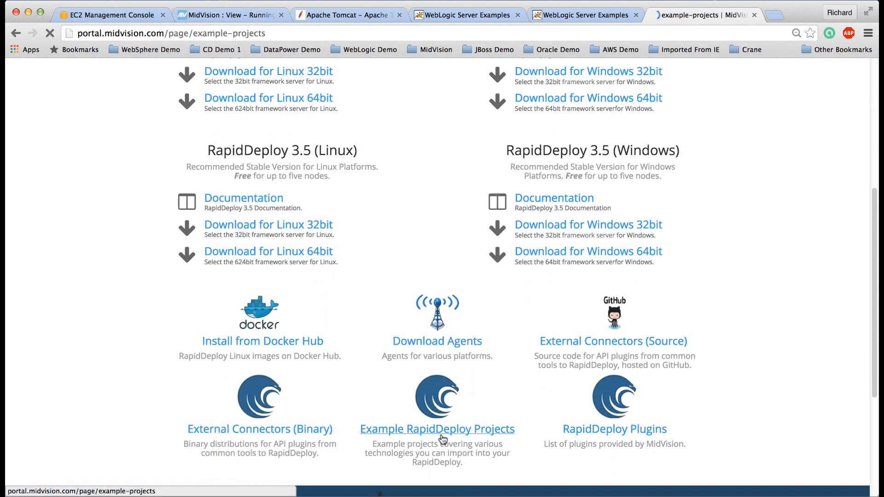
scroll(443, 440, down, 1)
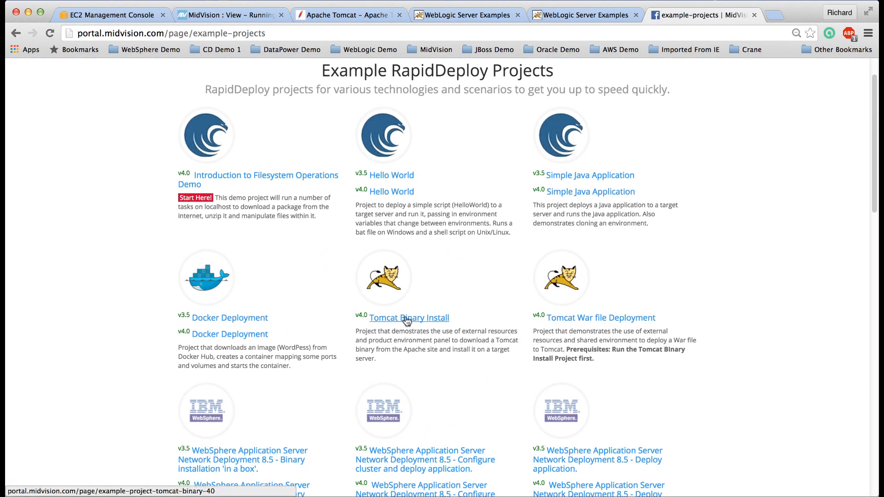